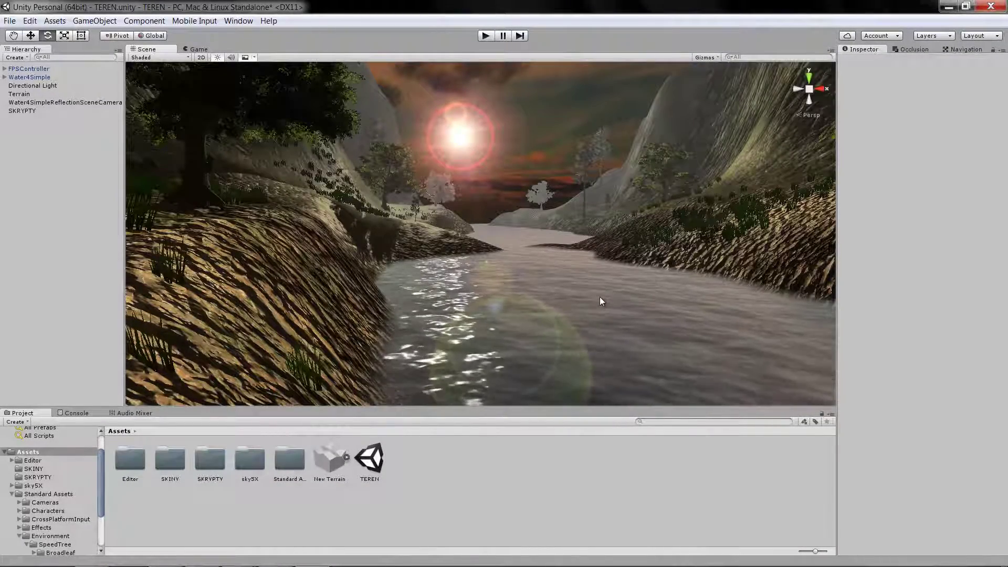
Step: Turn the view toward the river and add a Cube from the GameObject 3D Object menu
right_drag(675, 276, 662, 276)
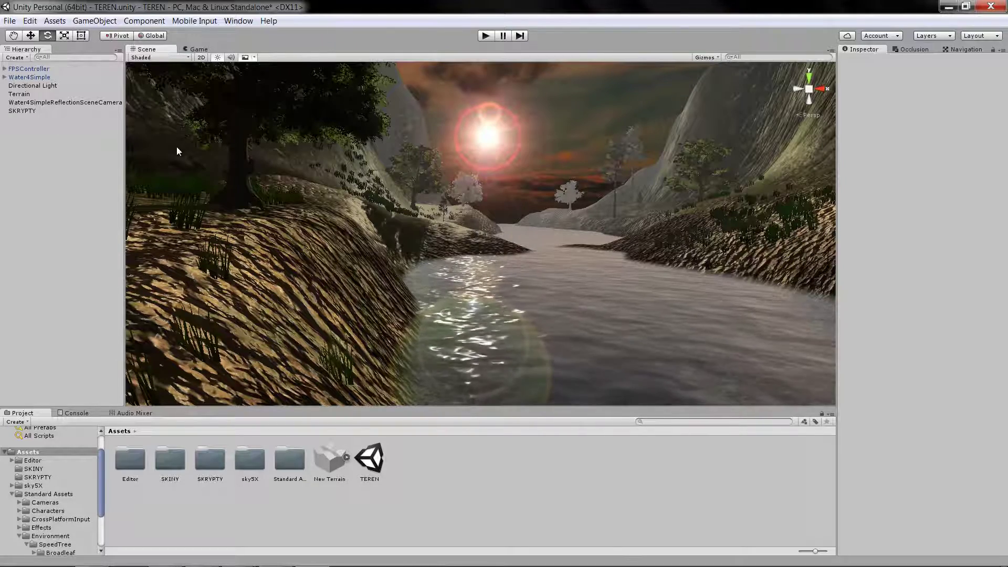
right_drag(176, 146, 521, 228)
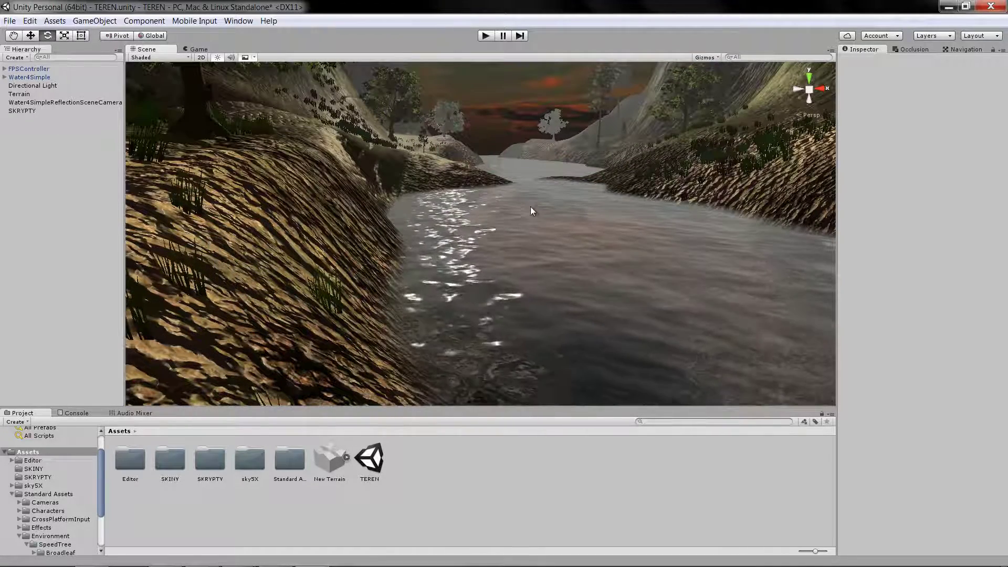
click(98, 21)
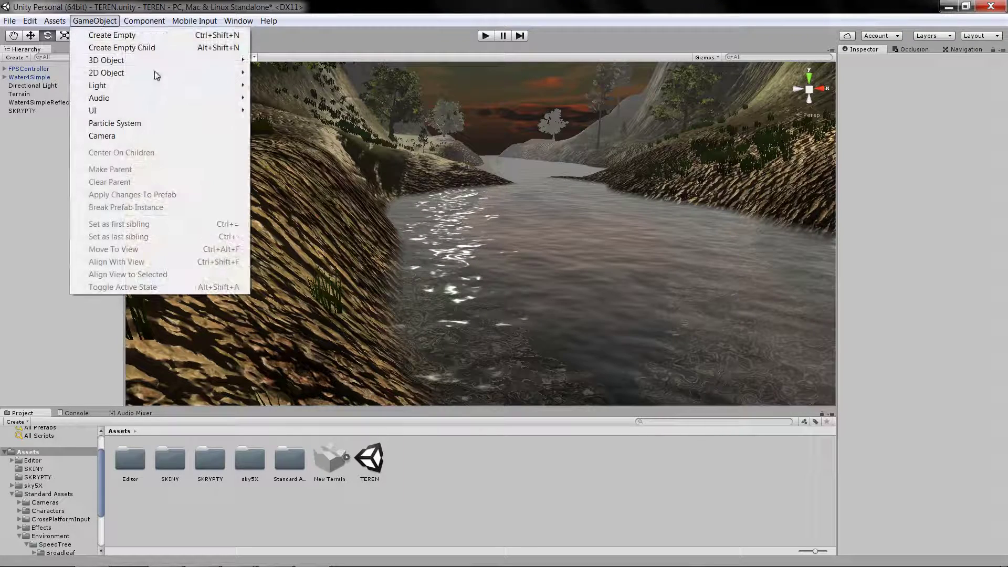
mouse_move(242, 60)
click(305, 60)
Step: Set the cube's Scale to 2 on X, Y and Z
click(924, 108)
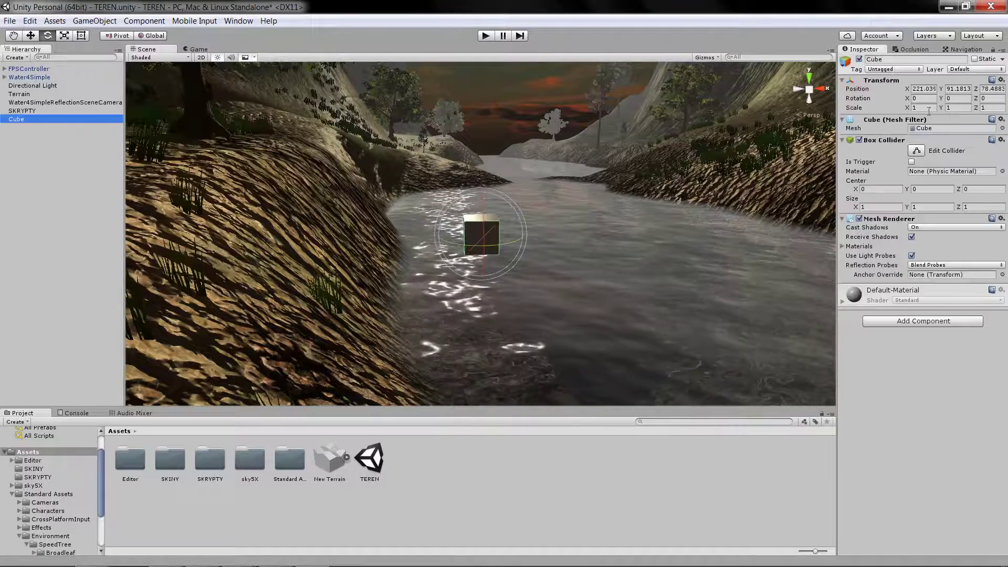
text(2)
click(958, 107)
text(2)
click(1002, 108)
text(2)
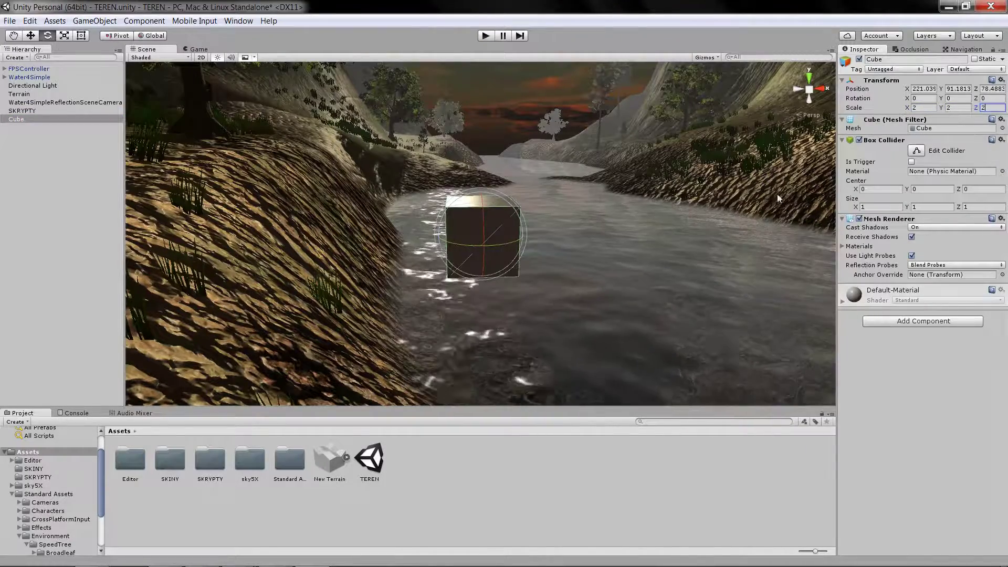
Step: Move the cube over the river near the FPSController and check it in the Game view
alt+drag(524, 238, 30, 78)
click(29, 69)
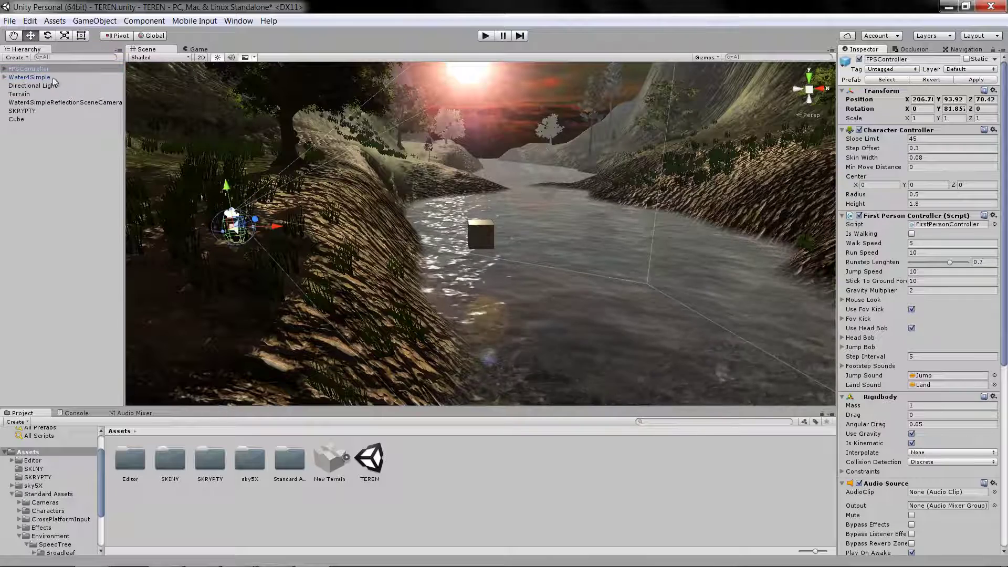
click(25, 119)
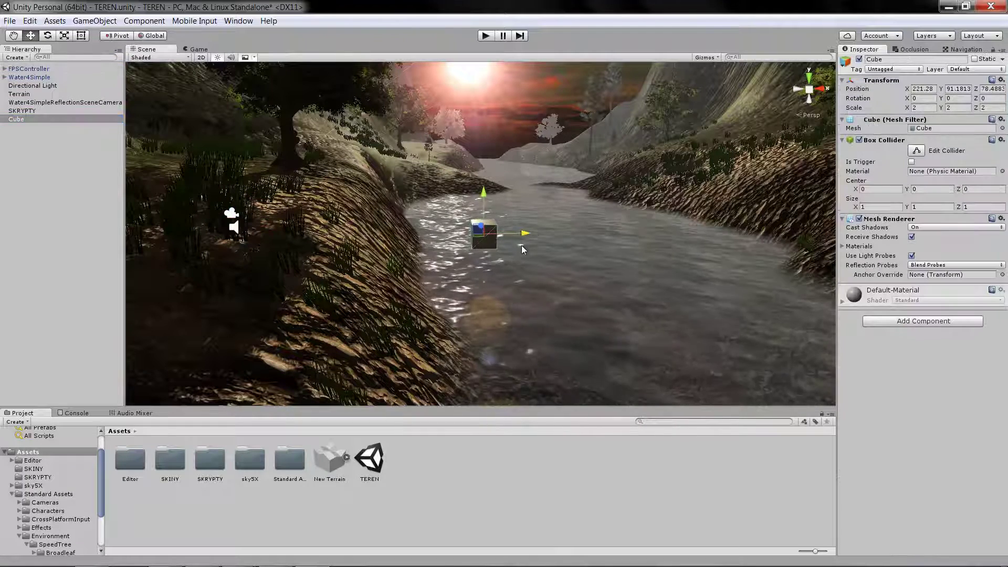
mouse_move(521, 245)
mouse_down()
mouse_move(500, 208)
mouse_move(468, 184)
mouse_up()
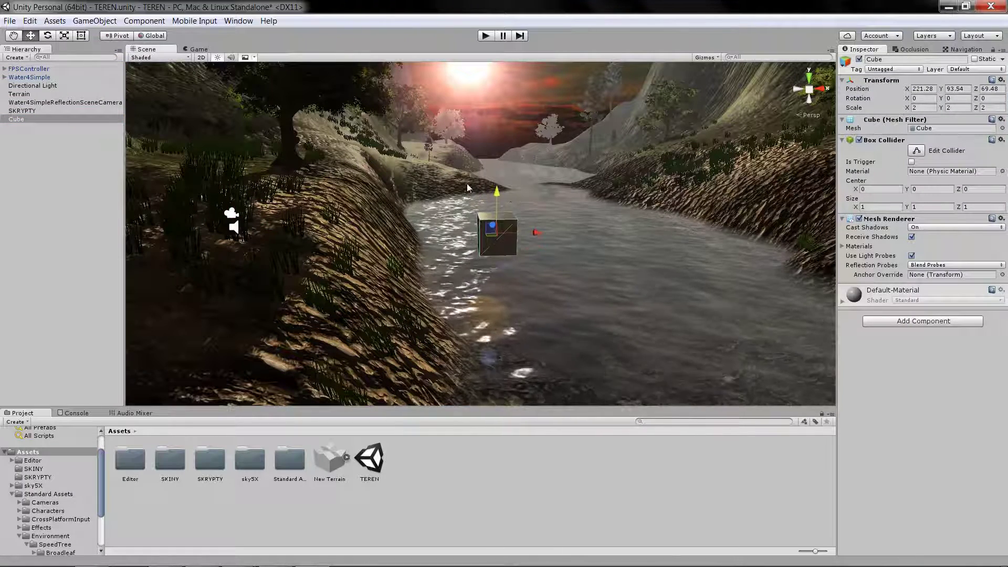
click(200, 49)
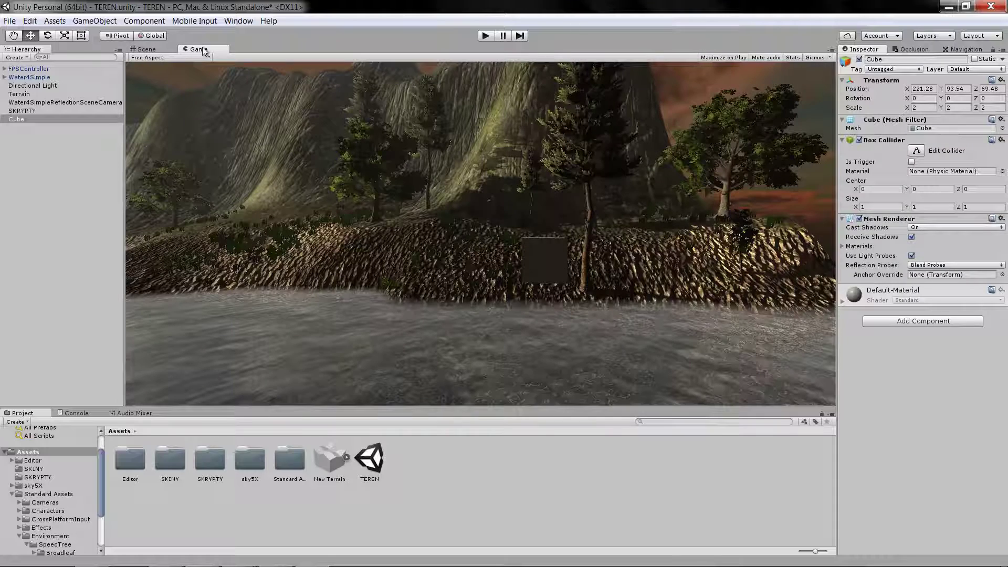
click(165, 48)
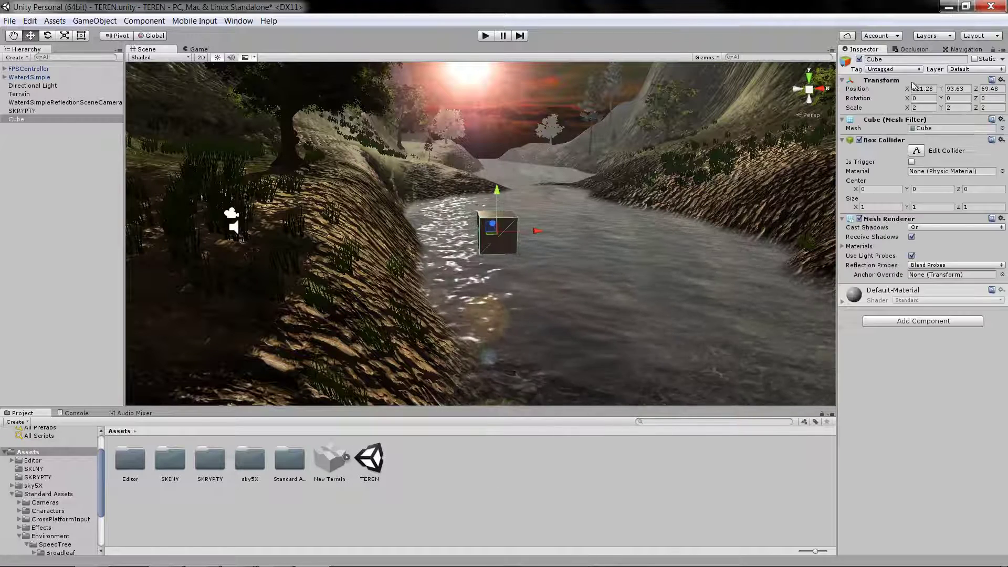
Step: Review the existing 'cube' tag in Tags & Layers, discarding the extra tag entry
click(892, 70)
click(891, 69)
click(891, 70)
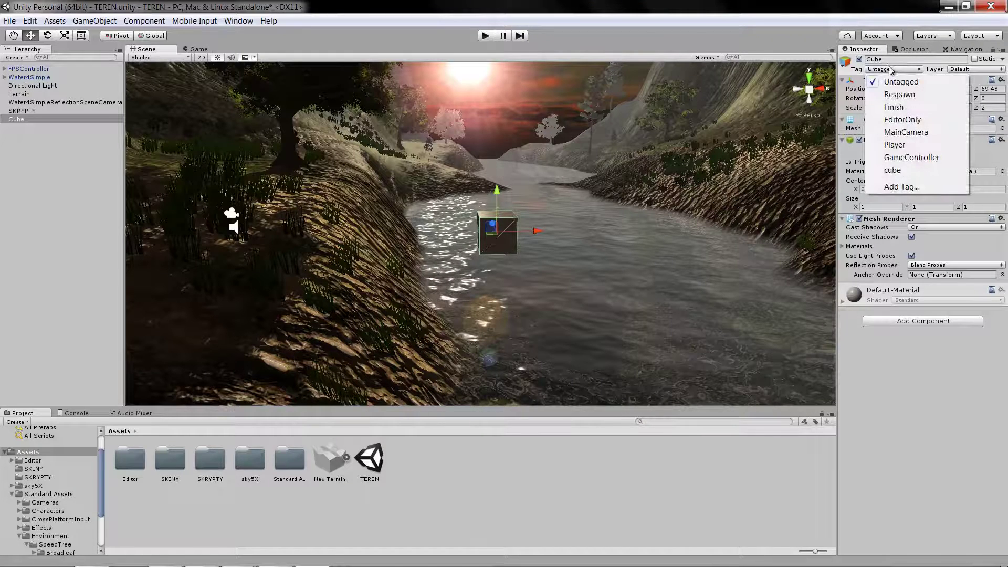
click(892, 69)
click(892, 70)
click(900, 187)
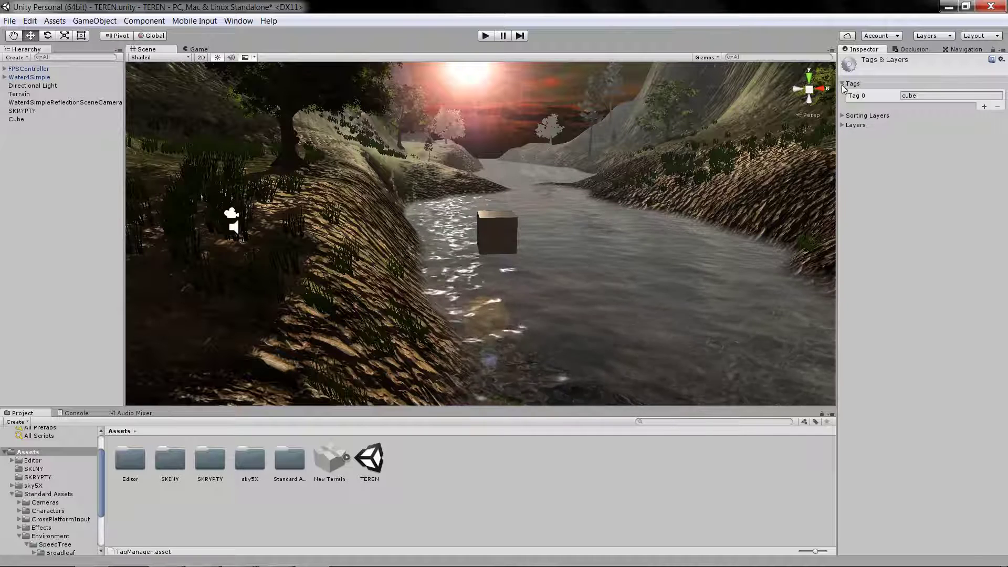
click(924, 96)
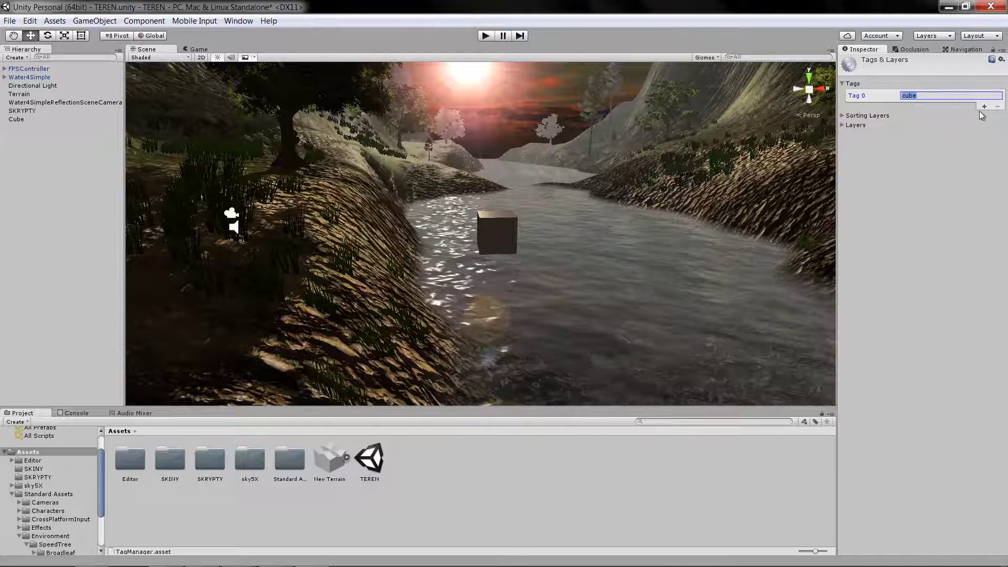
click(985, 106)
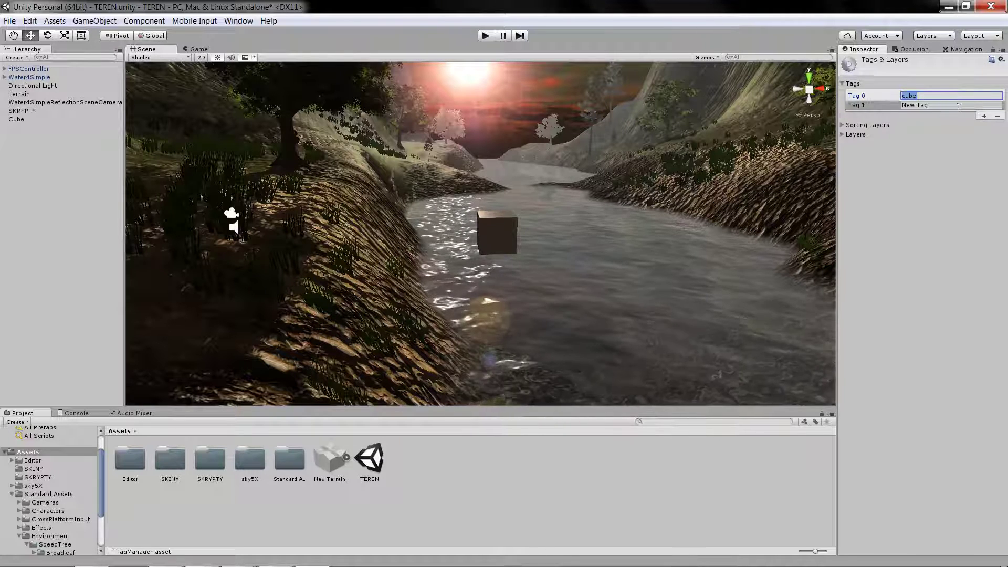
key(ctrl+z)
click(877, 97)
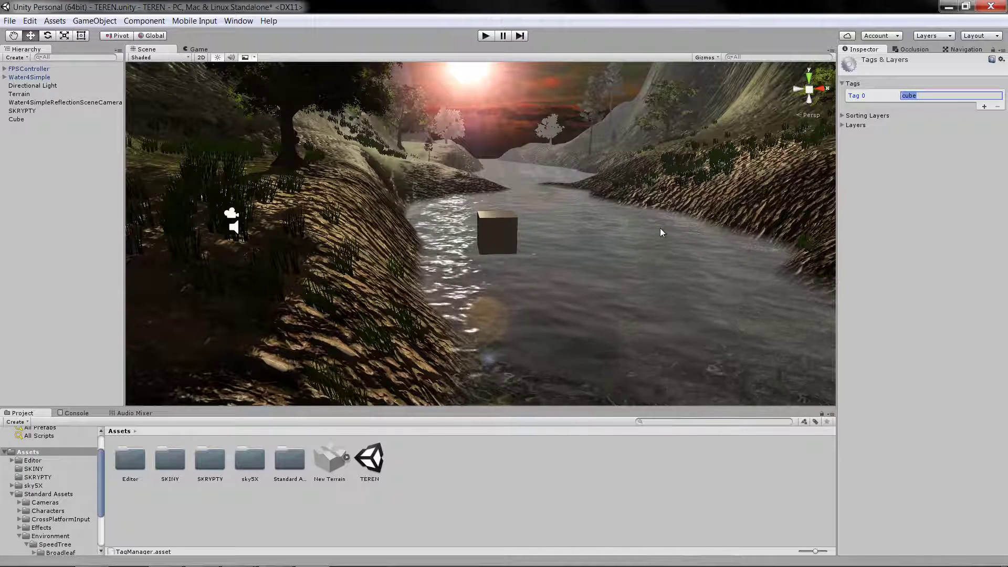
Step: Reselect the Cube and assign it the 'cube' tag from the Tag dropdown
click(491, 253)
click(487, 234)
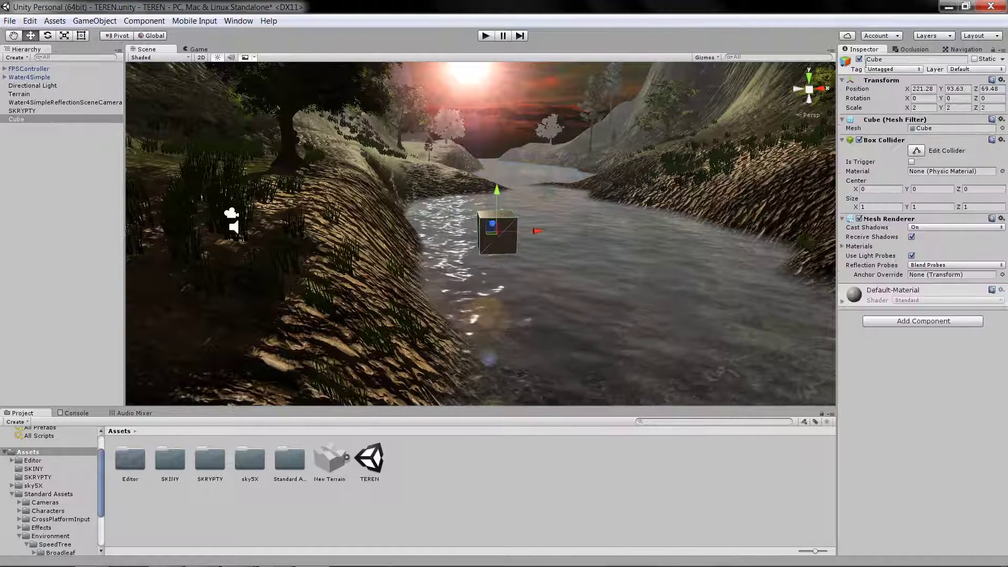
click(886, 70)
click(901, 171)
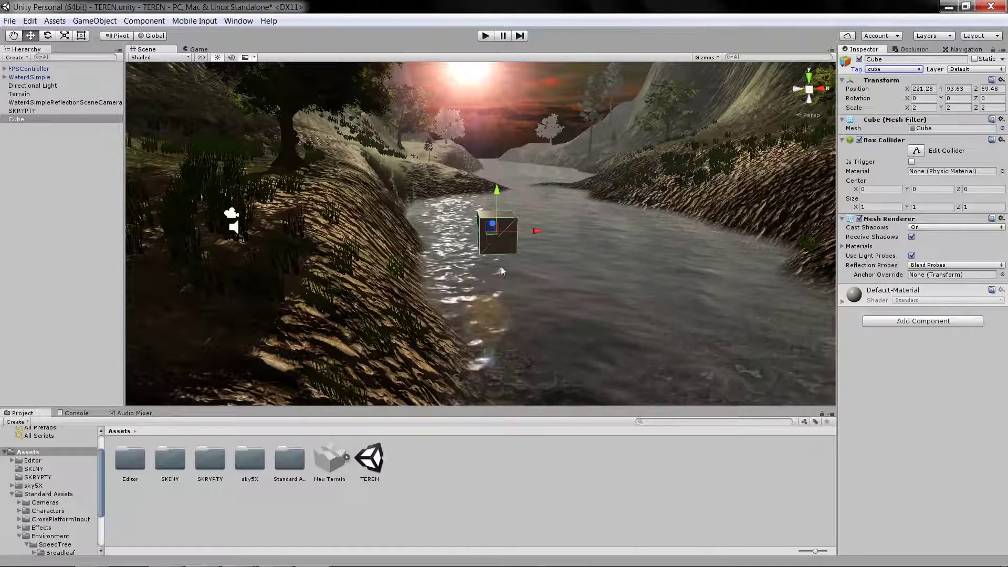
mouse_move(498, 240)
right_down()
mouse_move(519, 231)
mouse_move(478, 219)
right_up()
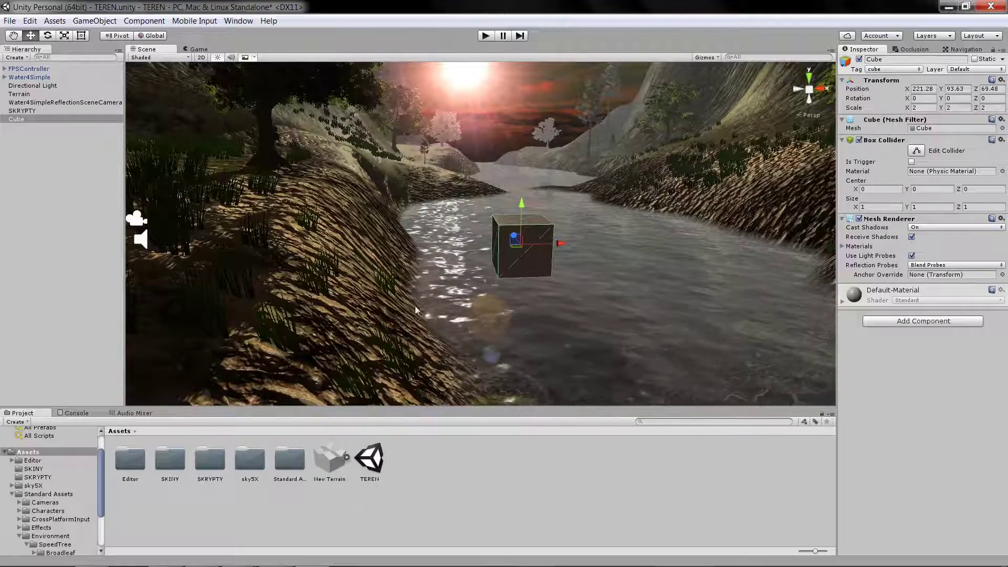
right_drag(436, 276, 427, 279)
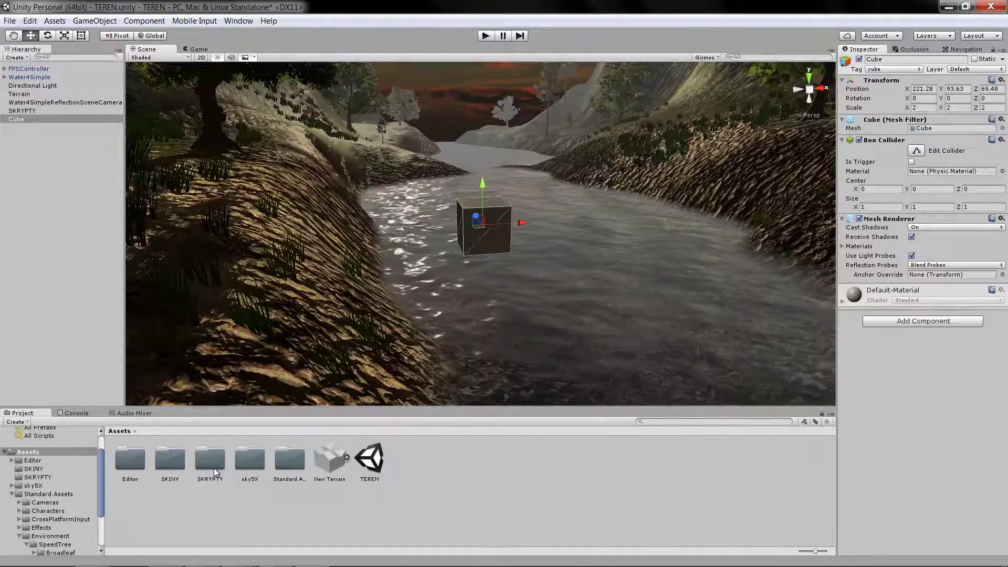
Step: Create a C# script named PRZEMIESZCZANIE in the SKRYPTY folder and open it in MonoDevelop
double_click(209, 461)
right_click(264, 463)
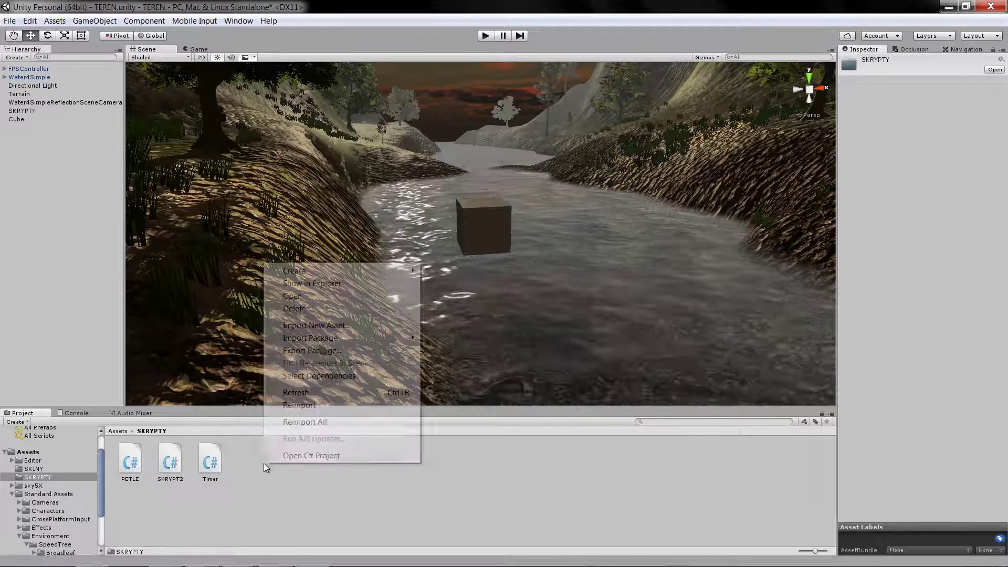
mouse_move(323, 280)
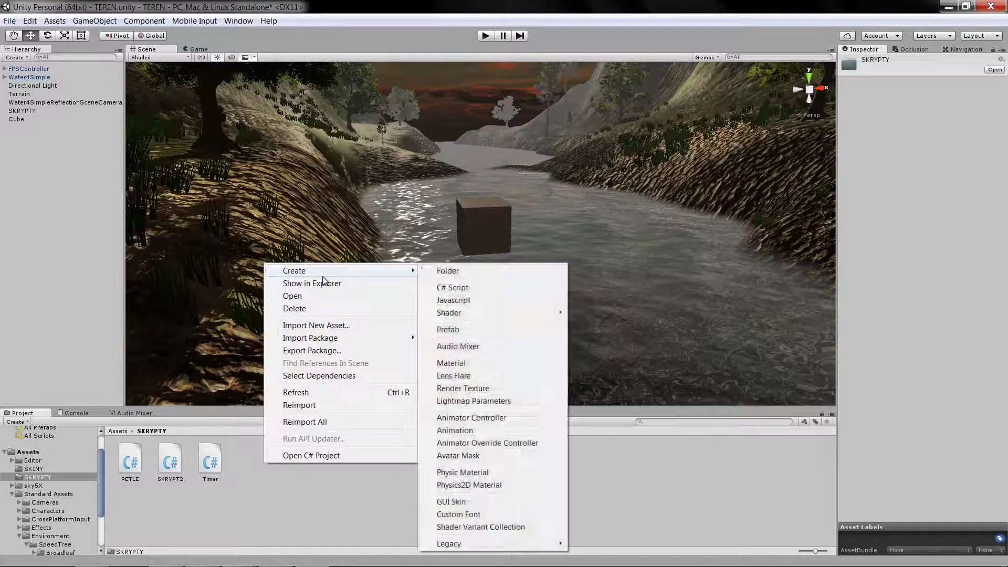
click(472, 288)
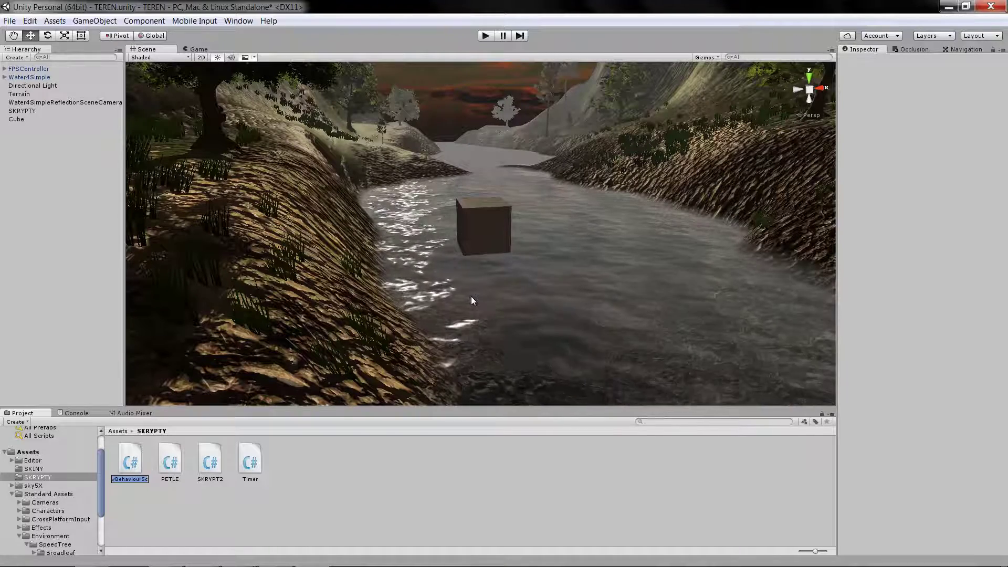
text(PRZE)
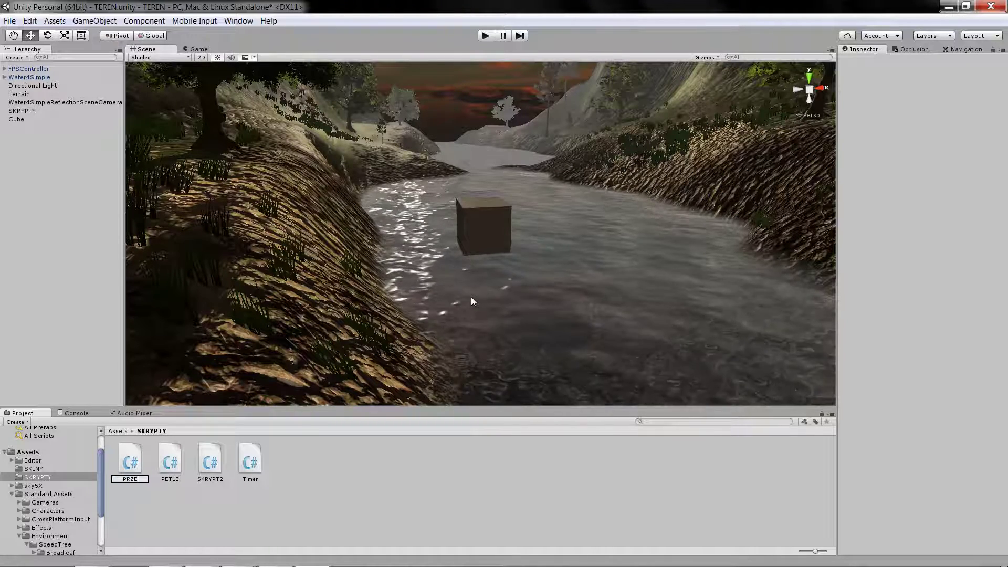
text(MIESZCZA)
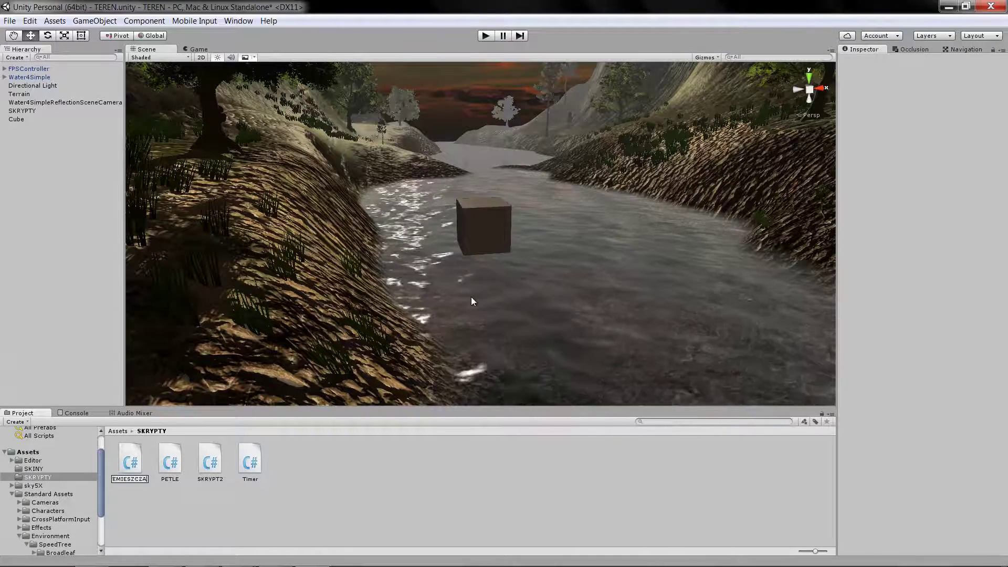
text(NIE)
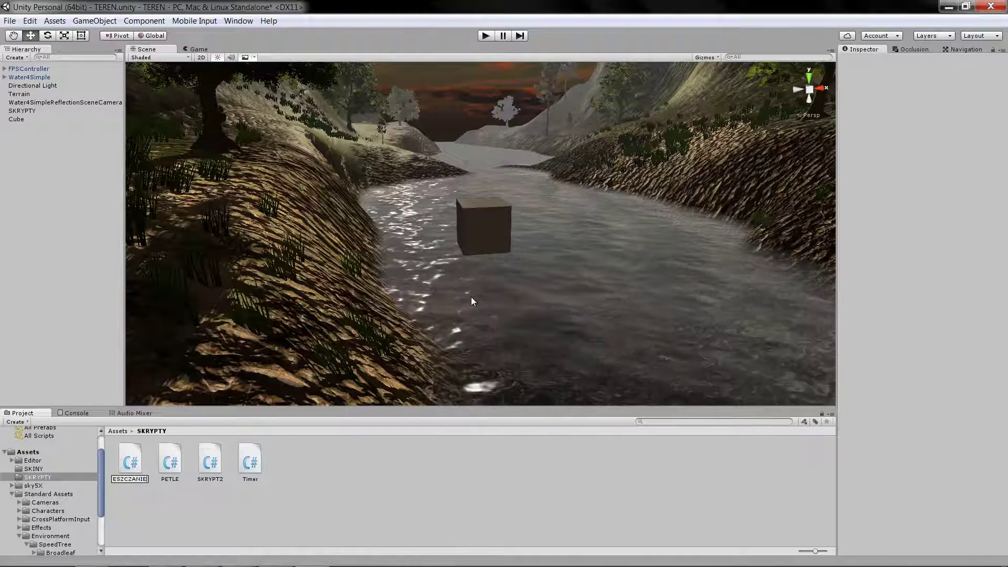
key(Return)
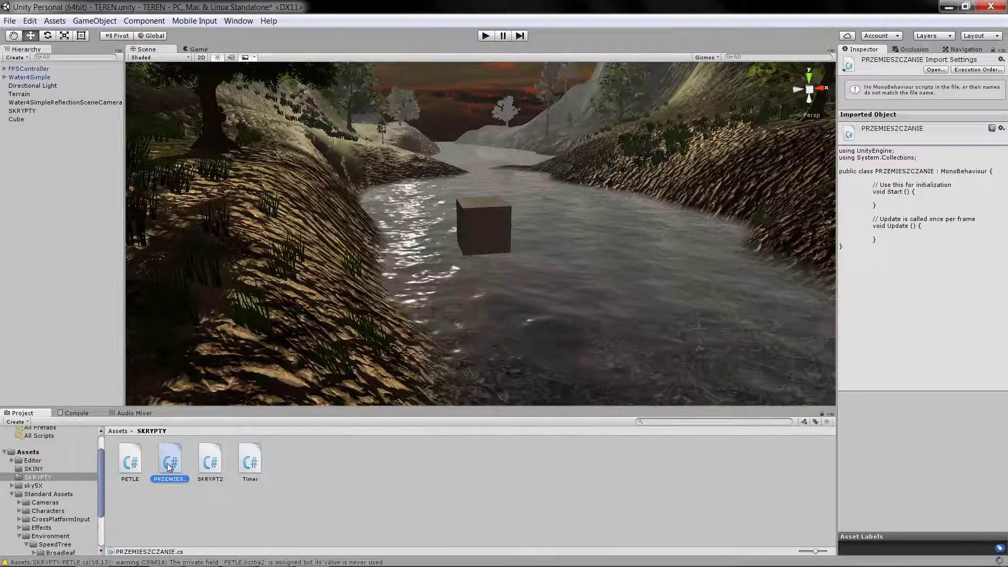
double_click(168, 467)
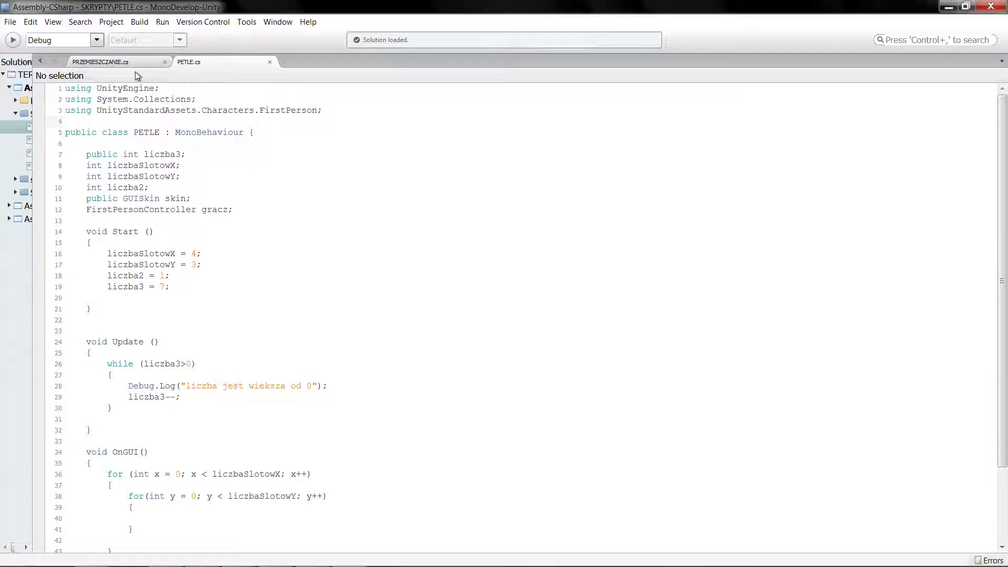
Step: Close PETLE.cs and delete the two template comments in PRZEMIESZCZANIE
click(270, 62)
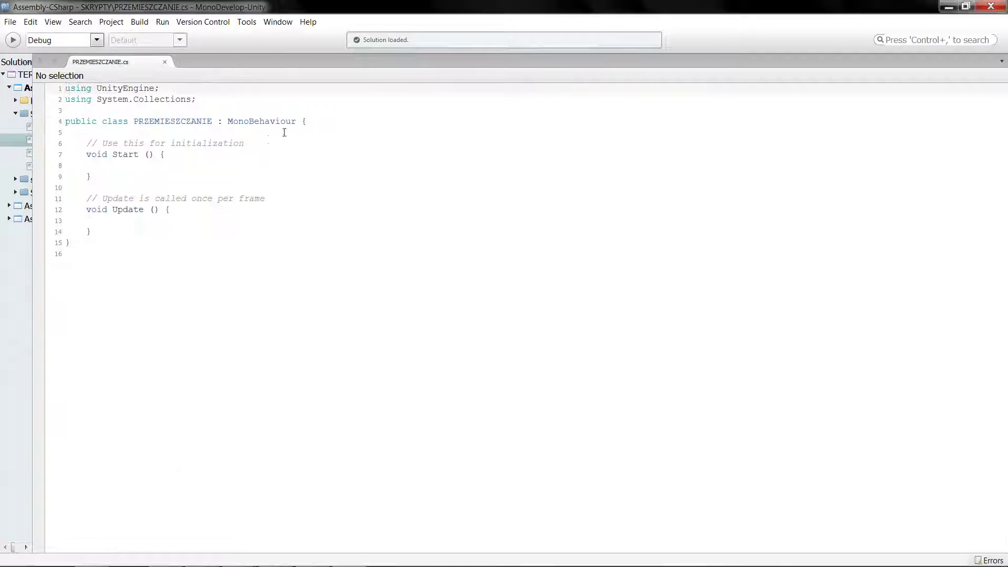
drag(245, 143, 58, 143)
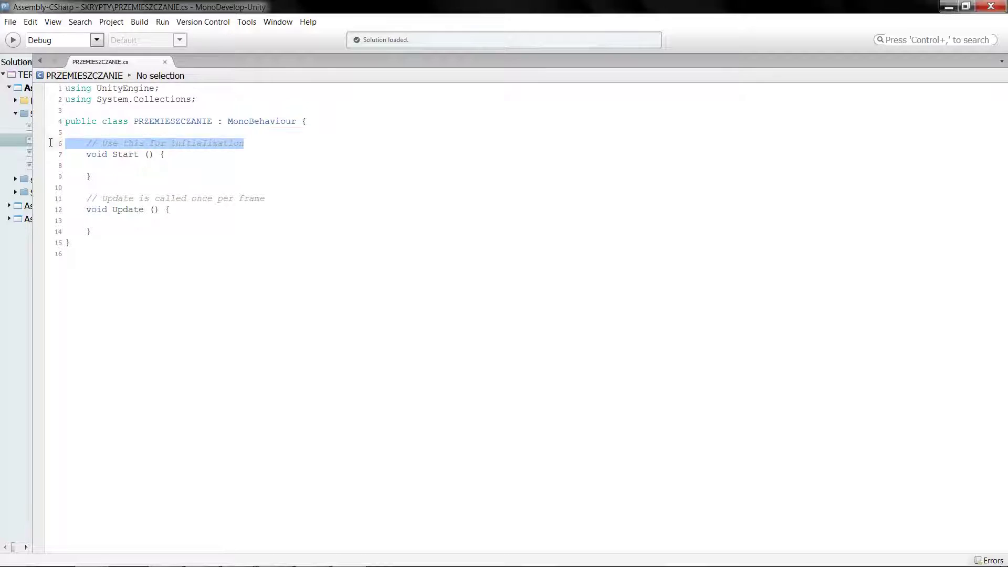
key(BackSpace)
drag(289, 196, 57, 198)
key(BackSpace)
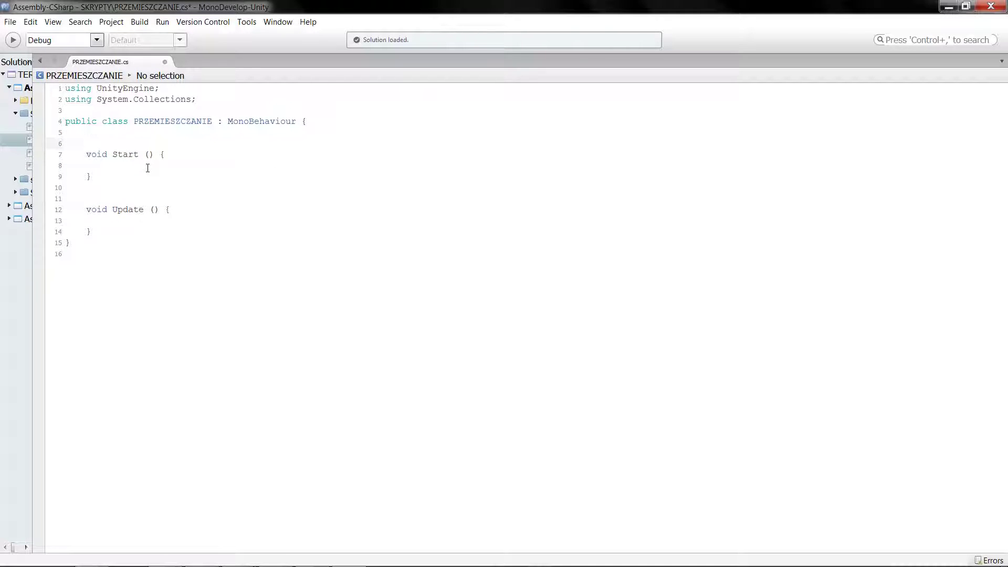
Step: Declare a public GameObject field above Start
text(public)
key(Escape)
key(Return)
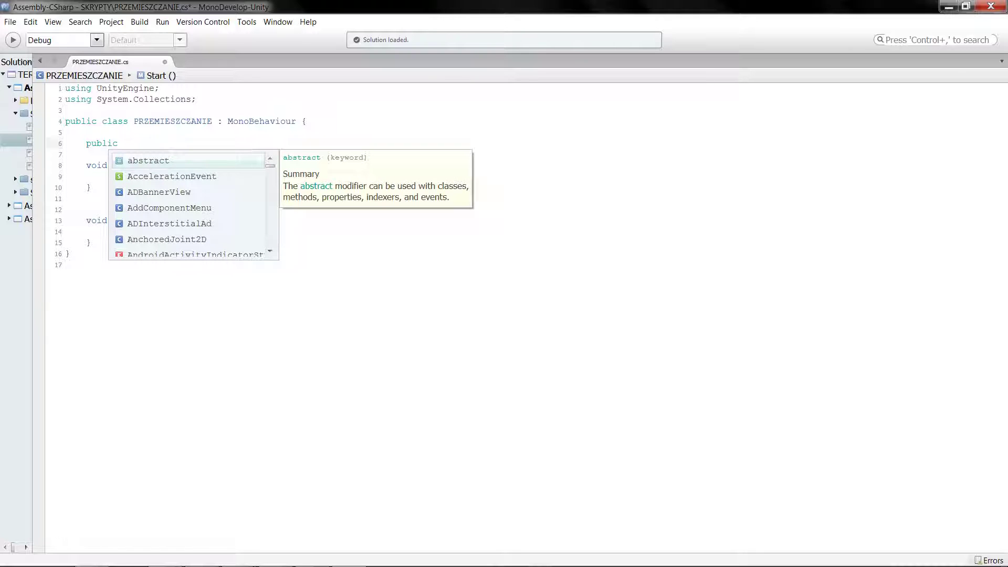
text(Ga)
key(Return)
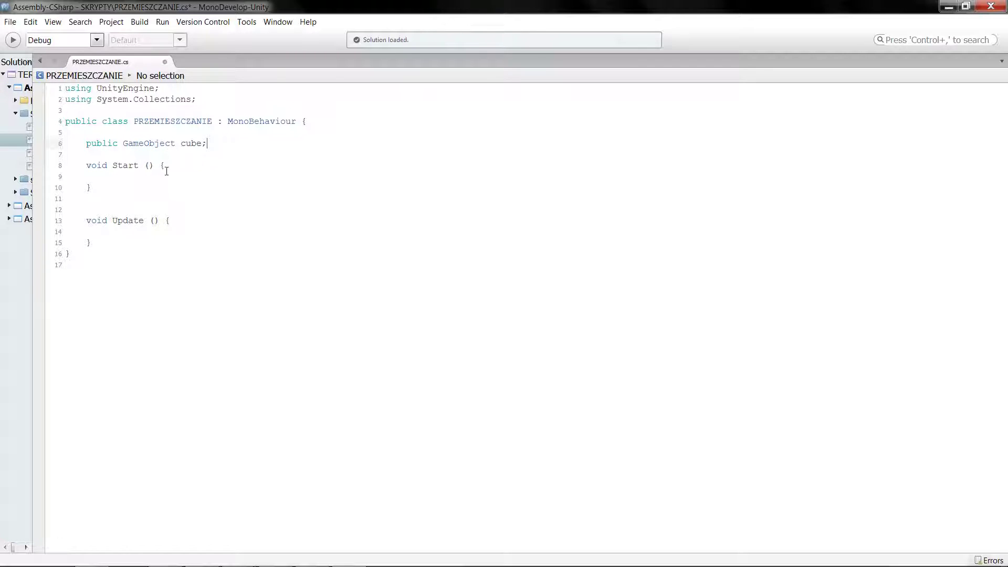
Step: Put Start's opening brace on its own line and begin a GameObject line inside it
key(Return)
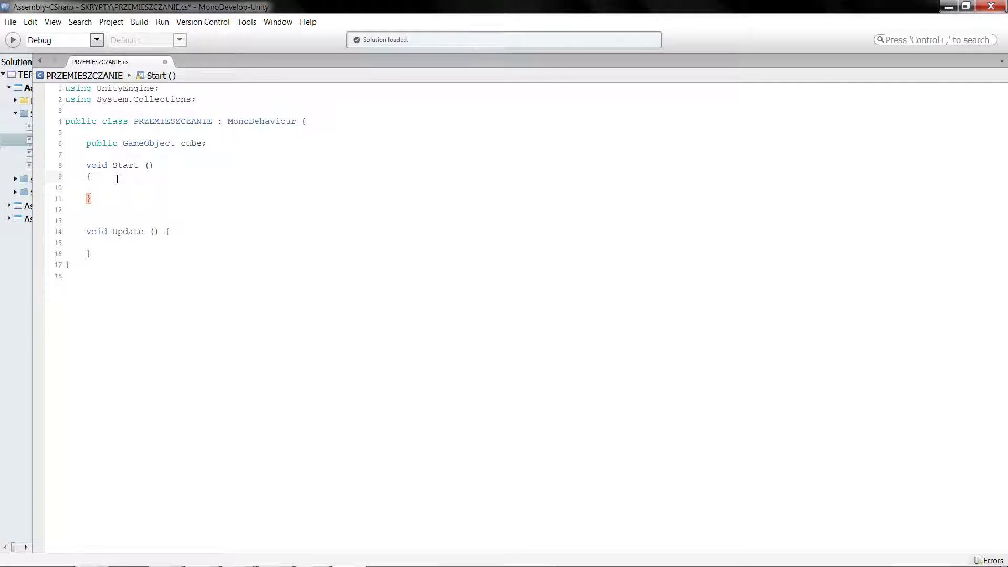
key(Return)
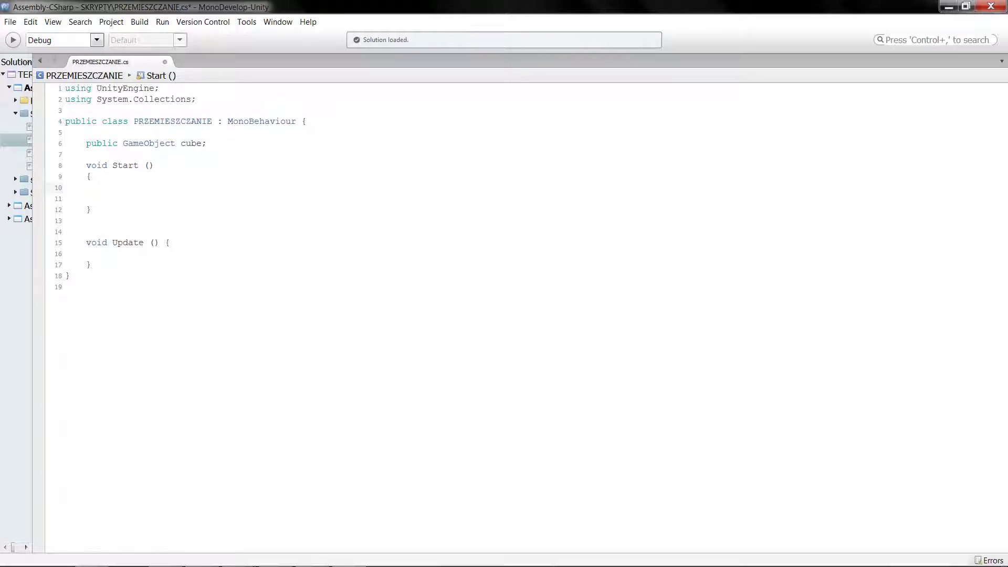
text(G)
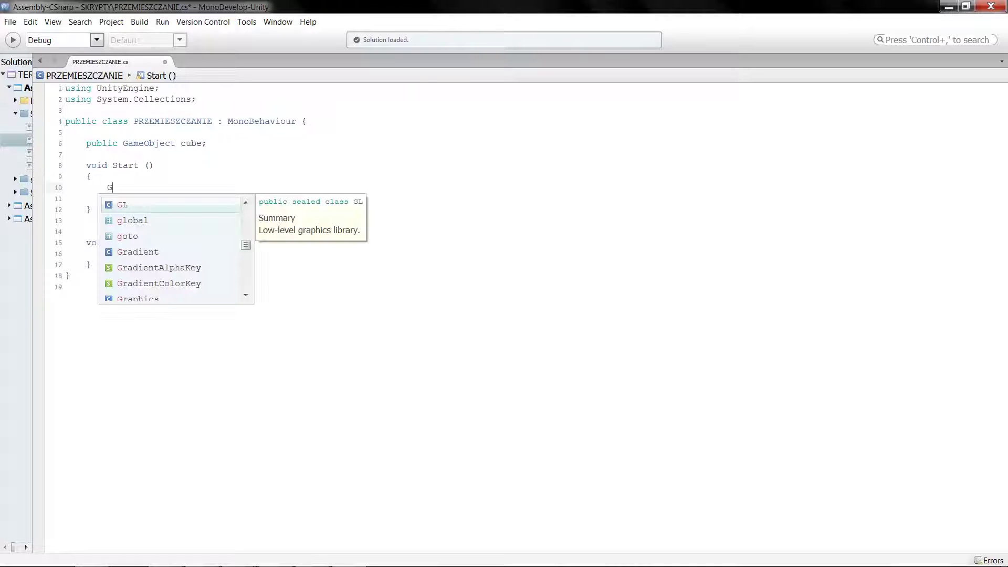
text(am)
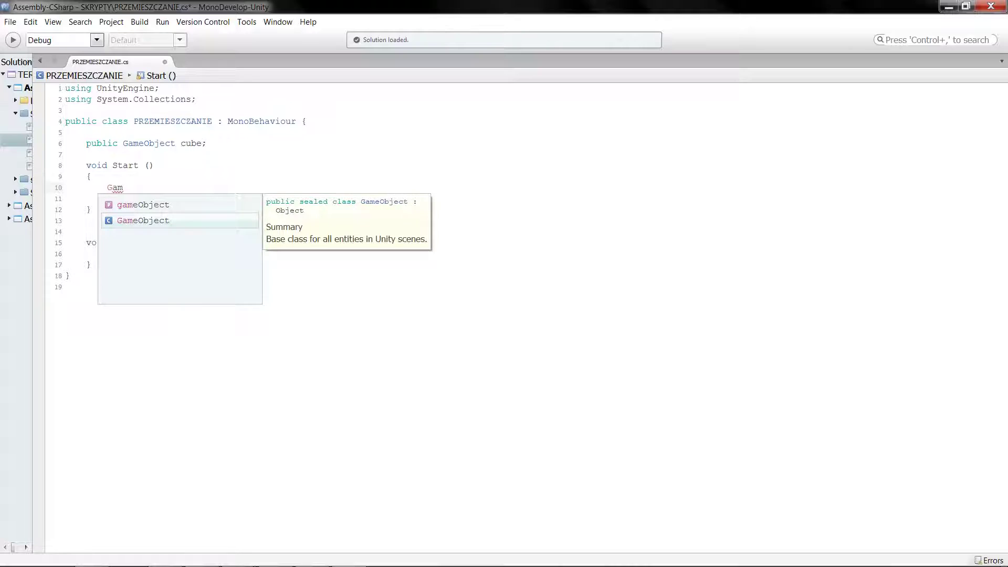
key(Return)
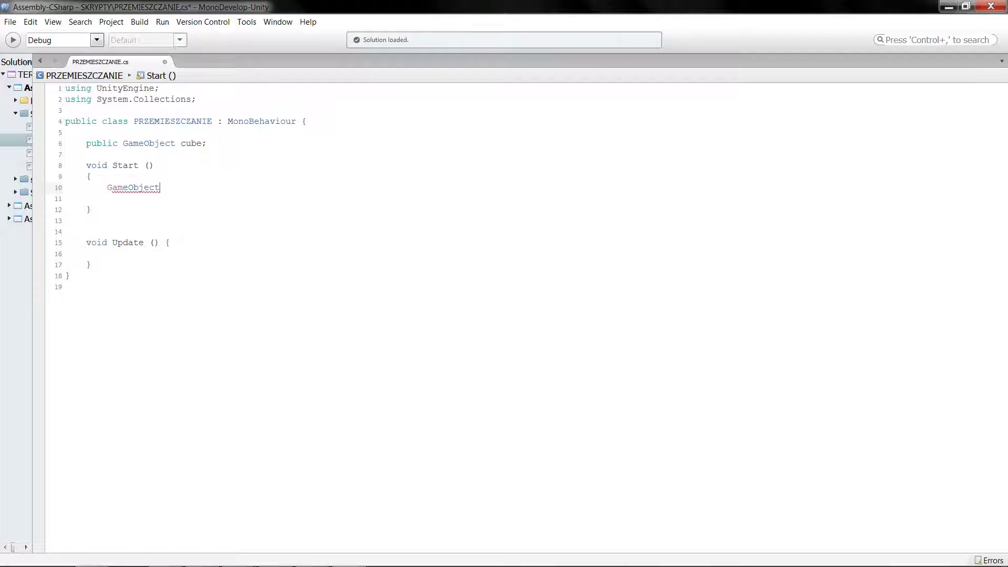
Step: Complete the line to GameObject.FindGameObjectWithTag( and save the script
text(.F)
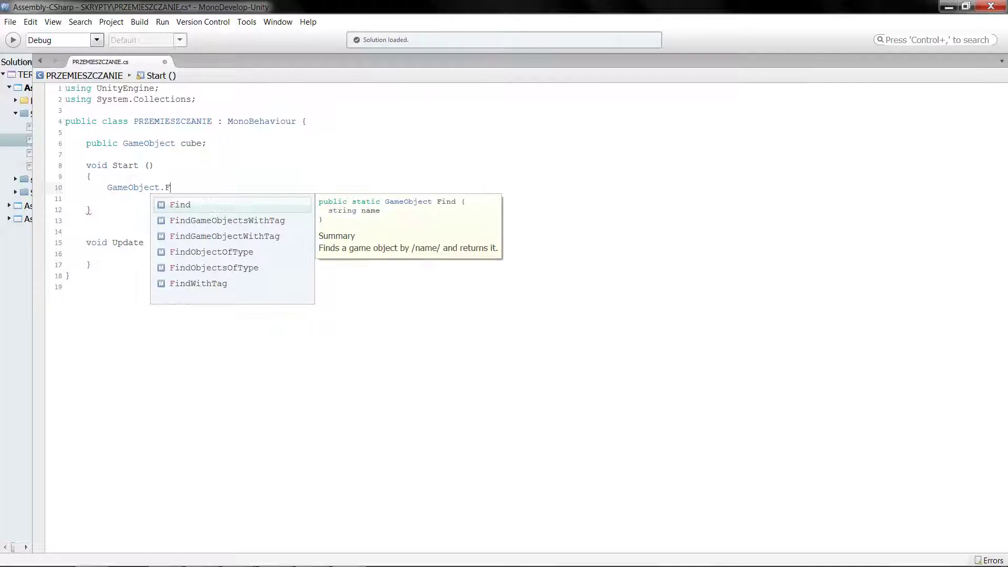
key(Down)
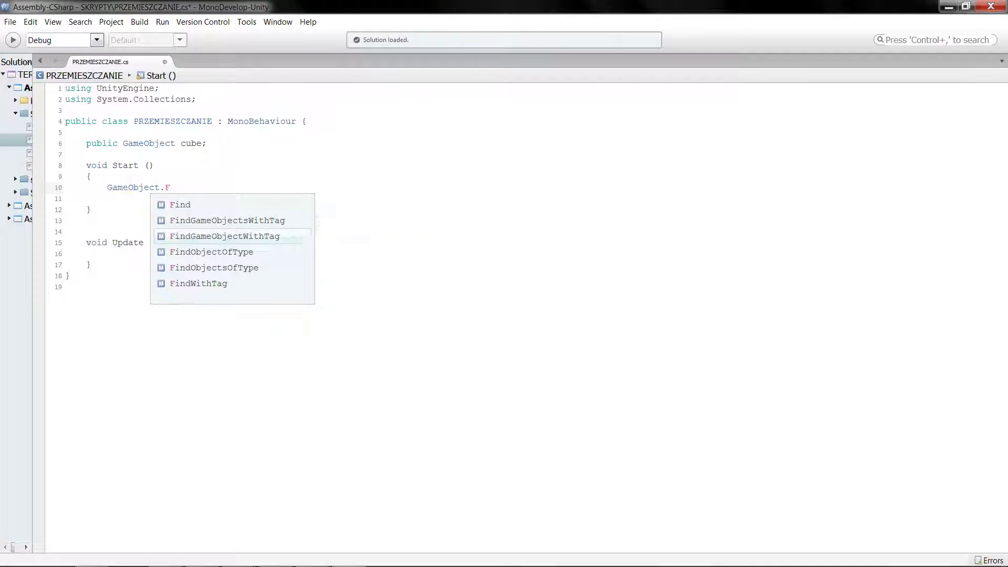
key(Down)
key(Up)
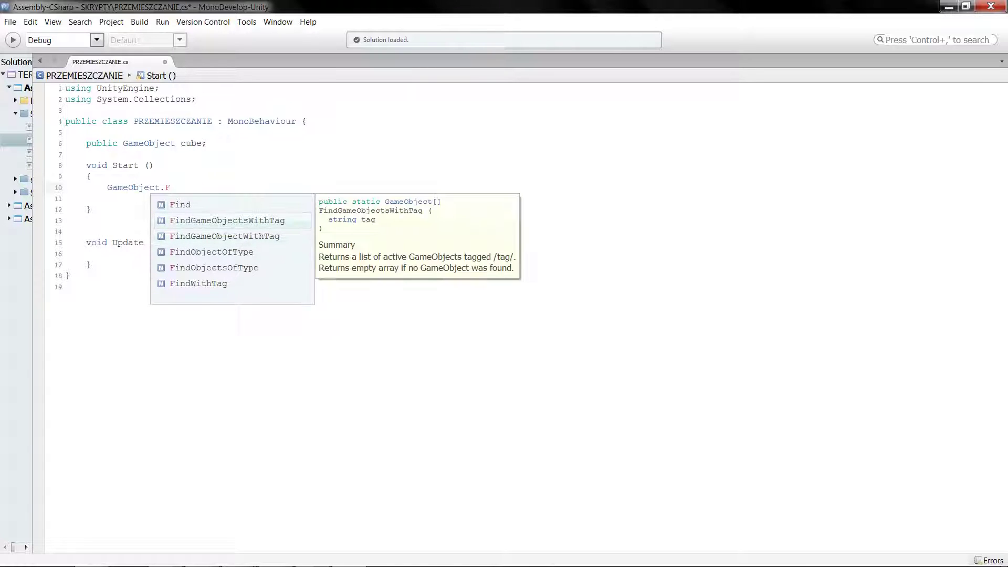
key(Down)
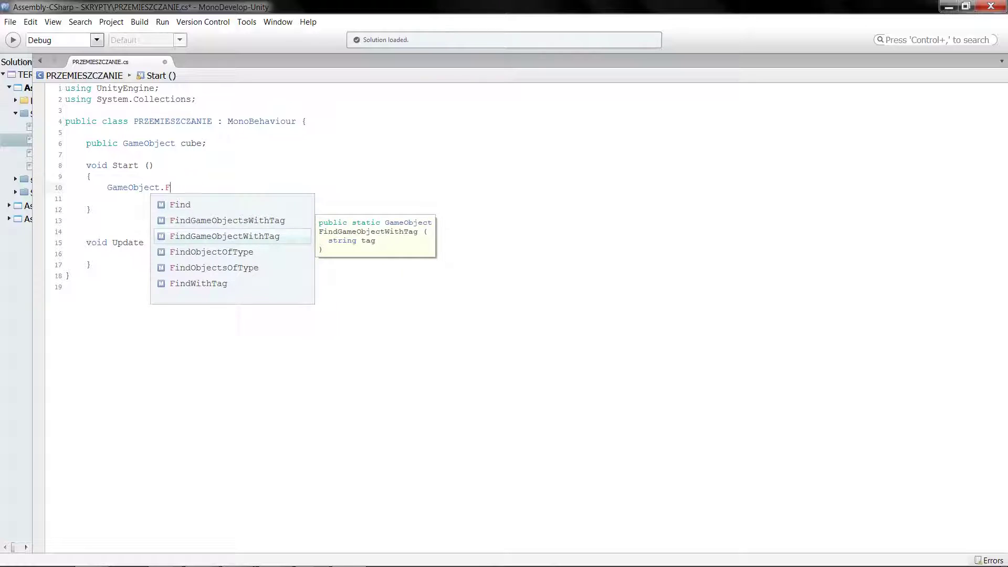
key(Return)
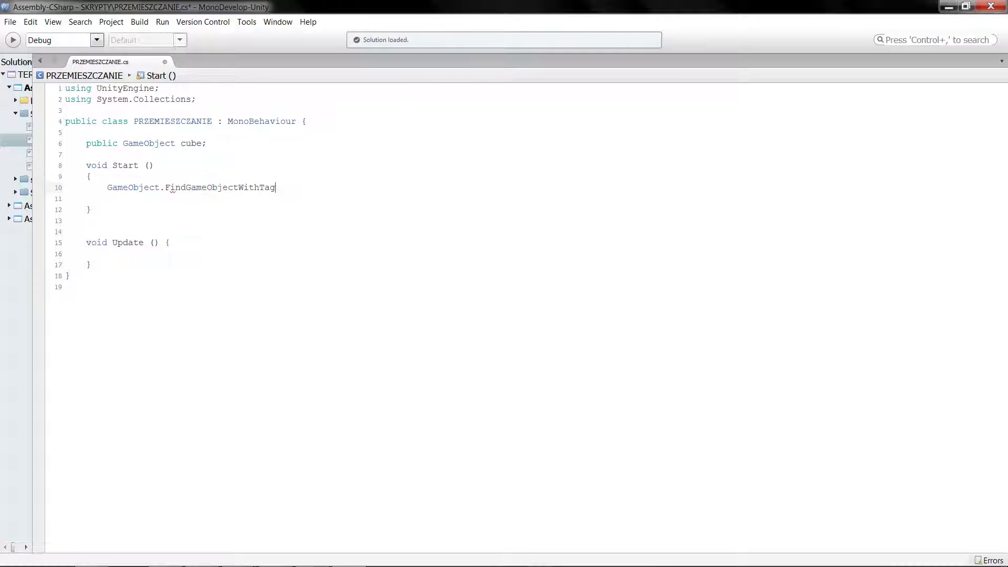
text(()
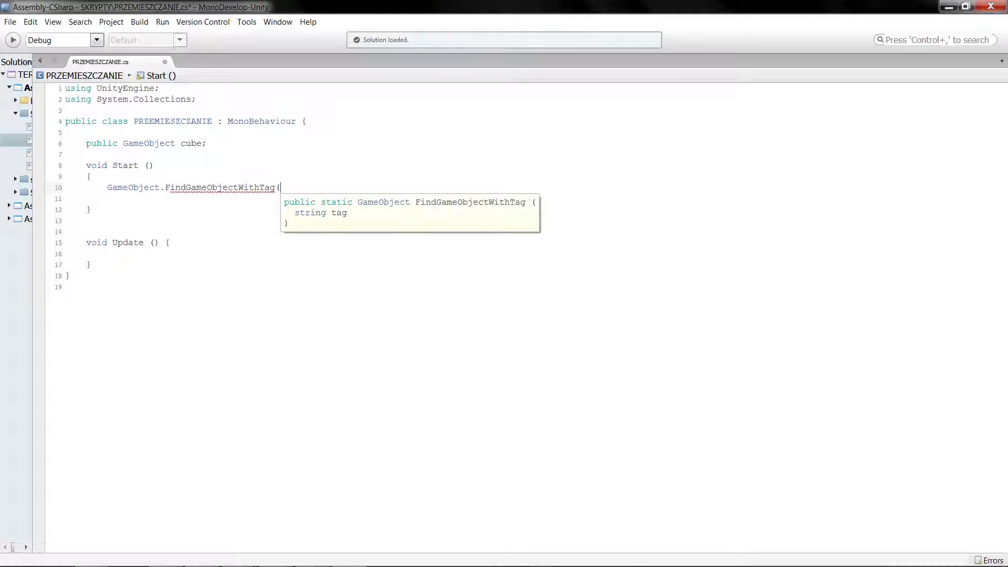
key(Escape)
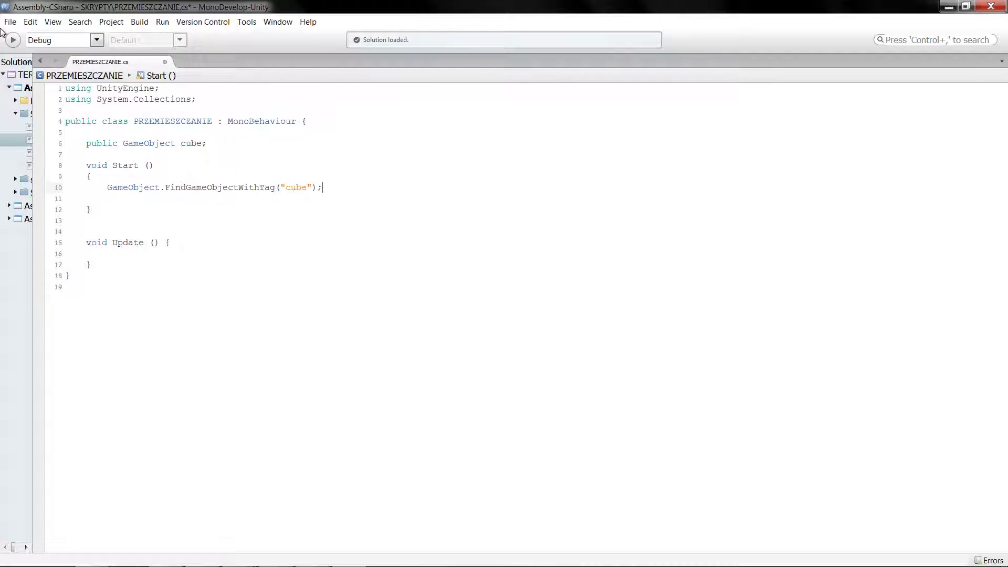
click(10, 23)
click(24, 72)
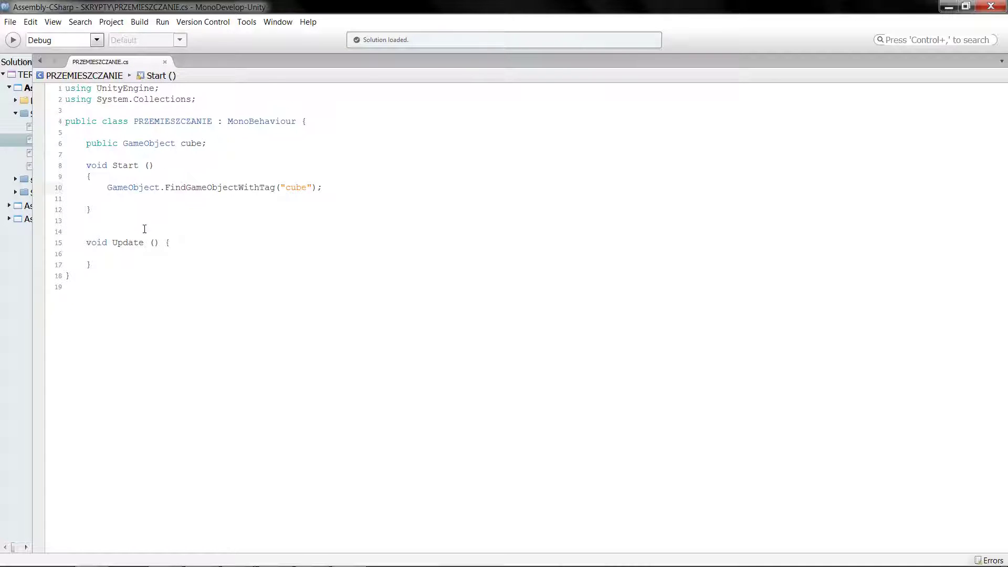
Step: Assign the find-by-tag result with 'cube =' and save the script again
text(cu)
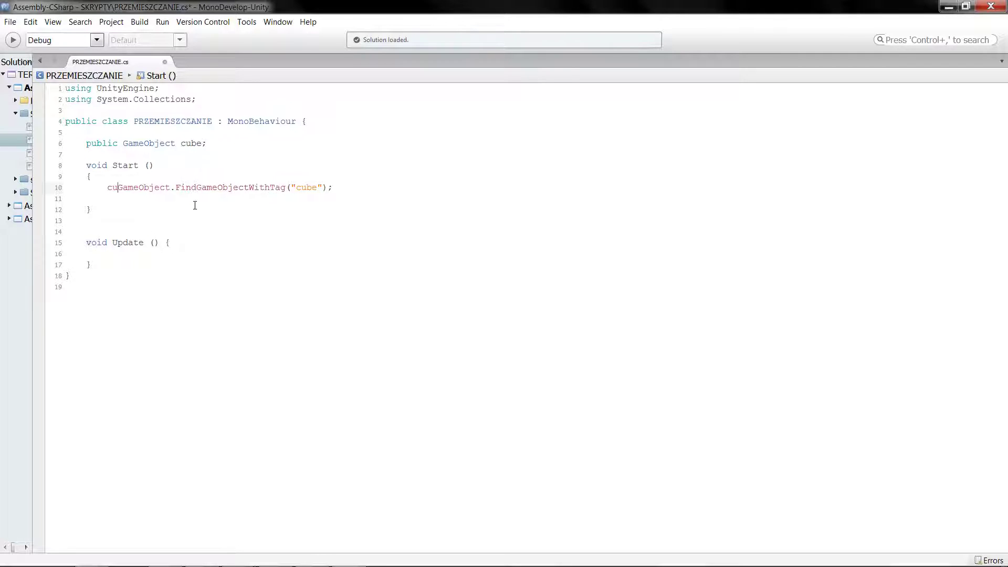
text(be =)
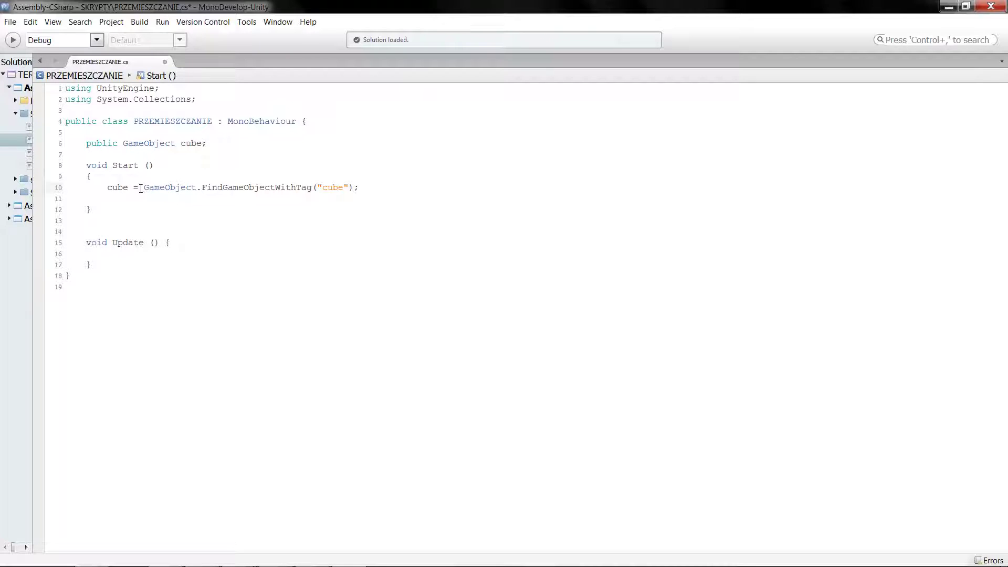
drag(143, 187, 360, 185)
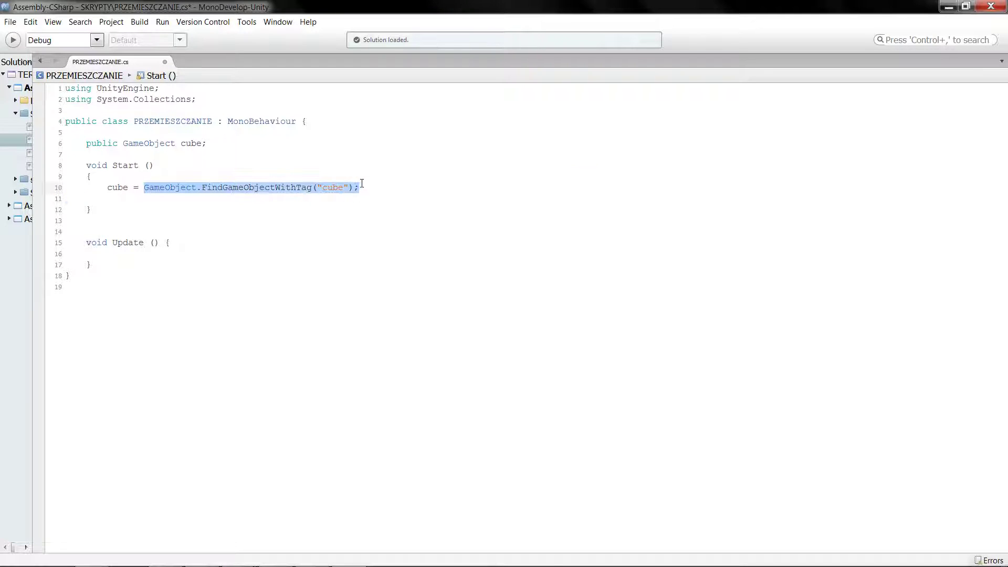
click(175, 208)
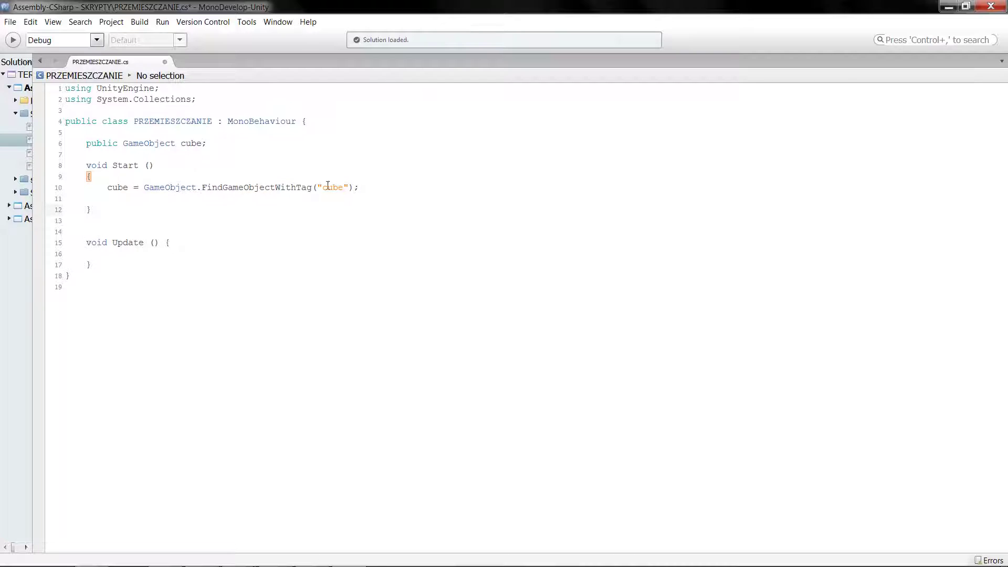
click(6, 22)
click(29, 71)
Step: Restore and reposition the MonoDevelop window, then minimize it to return to Unity
click(967, 8)
drag(503, 14, 555, 256)
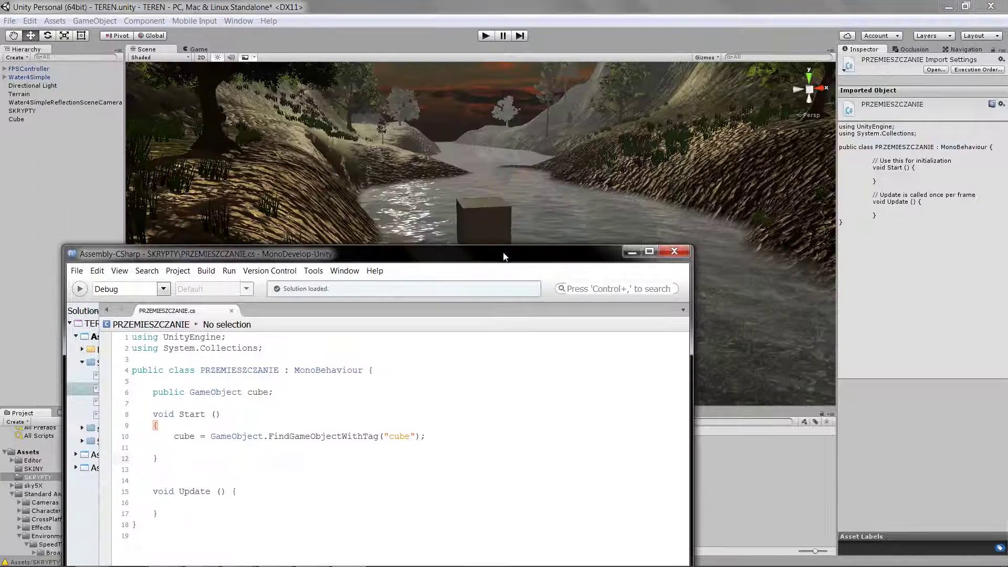
mouse_move(482, 261)
mouse_down()
mouse_move(478, 200)
mouse_move(462, 303)
mouse_move(412, 155)
mouse_up()
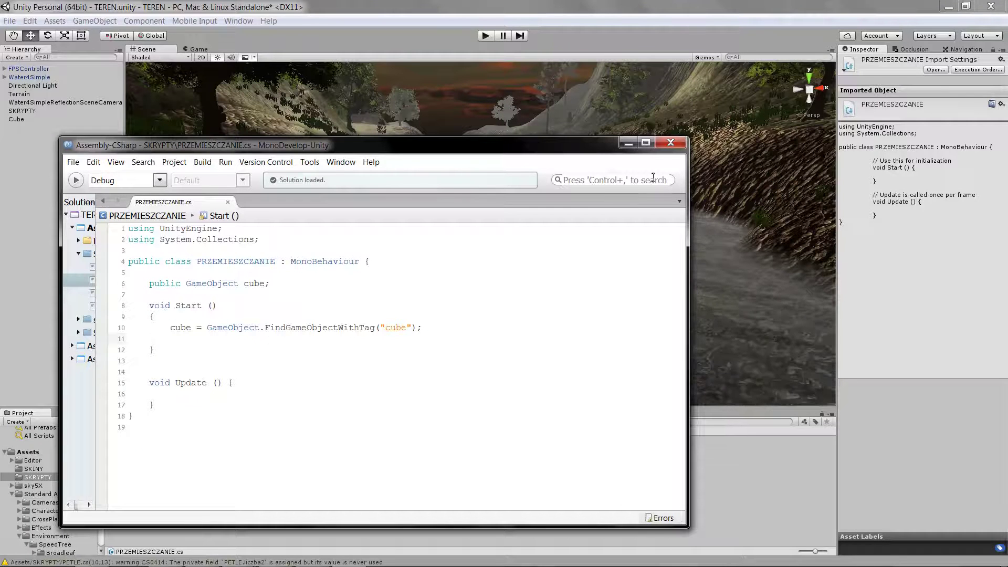
click(79, 164)
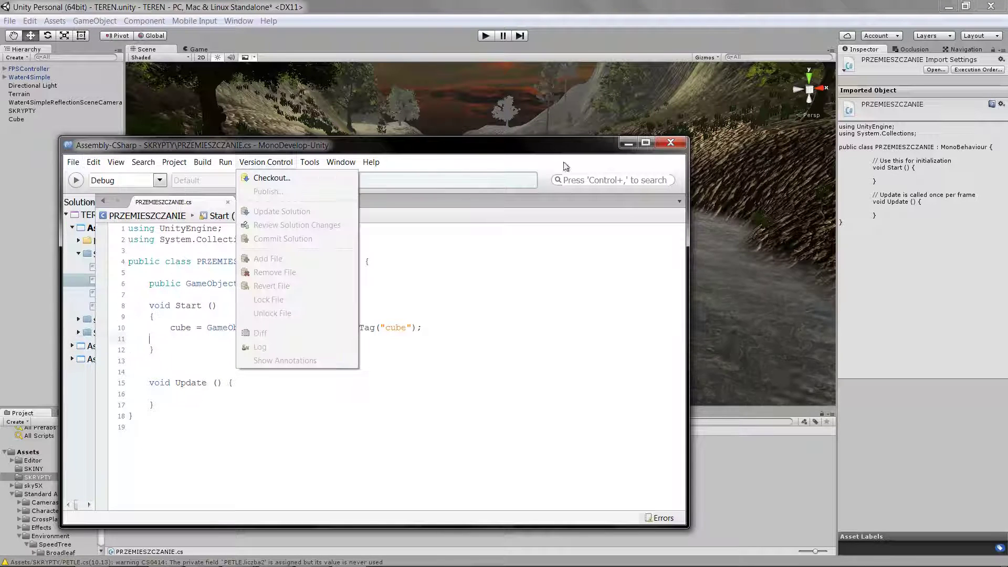
click(614, 149)
click(628, 142)
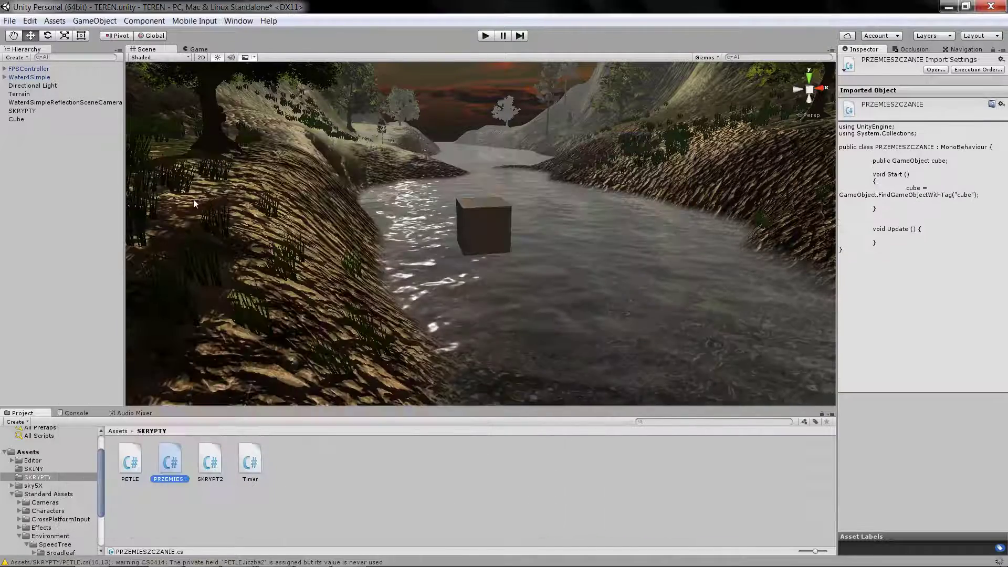
Step: Collapse FPSController's components, then drag PRZEMIESZCZANIE onto the SKRYPTY object's Inspector
click(42, 69)
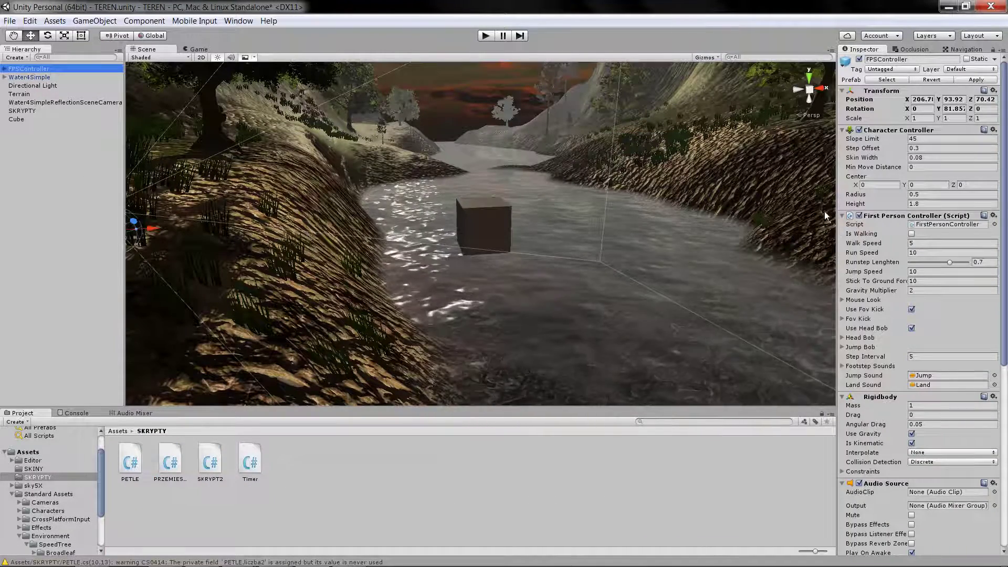
click(843, 216)
click(843, 311)
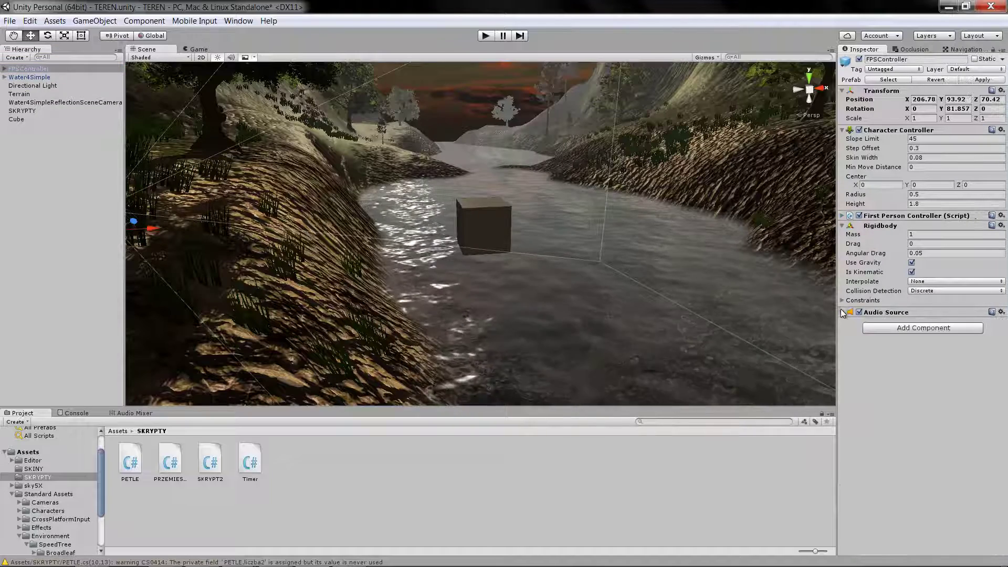
click(21, 111)
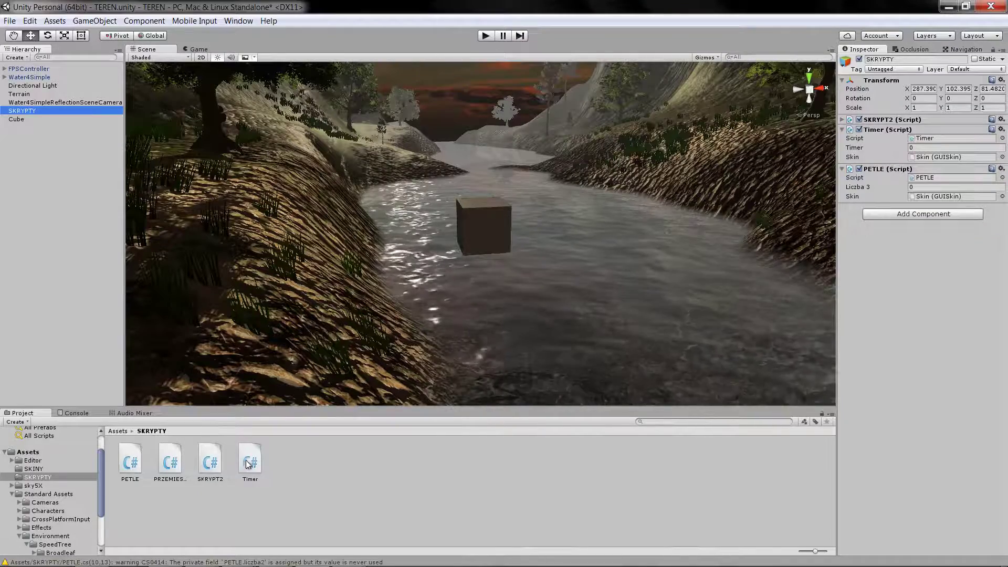
mouse_move(170, 461)
mouse_down()
mouse_move(837, 404)
mouse_move(914, 231)
mouse_up()
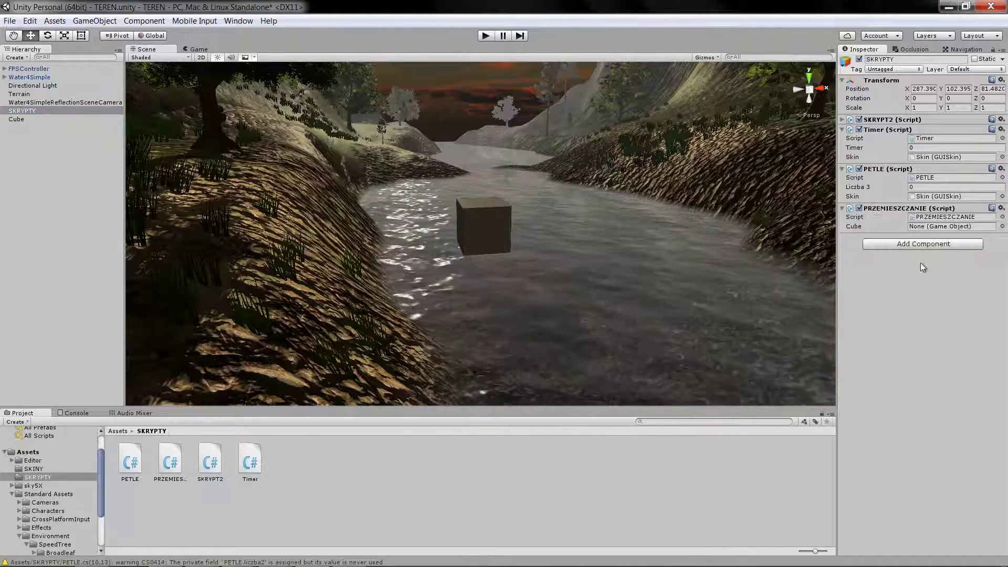
Step: Play the scene, confirm the Cube field fills with the tagged cube, then stop
click(485, 36)
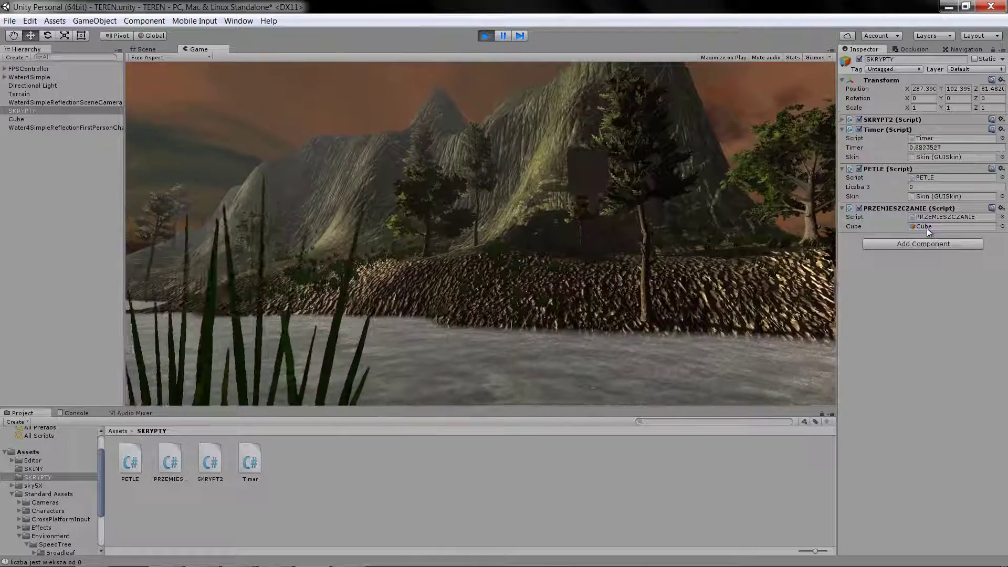
click(926, 227)
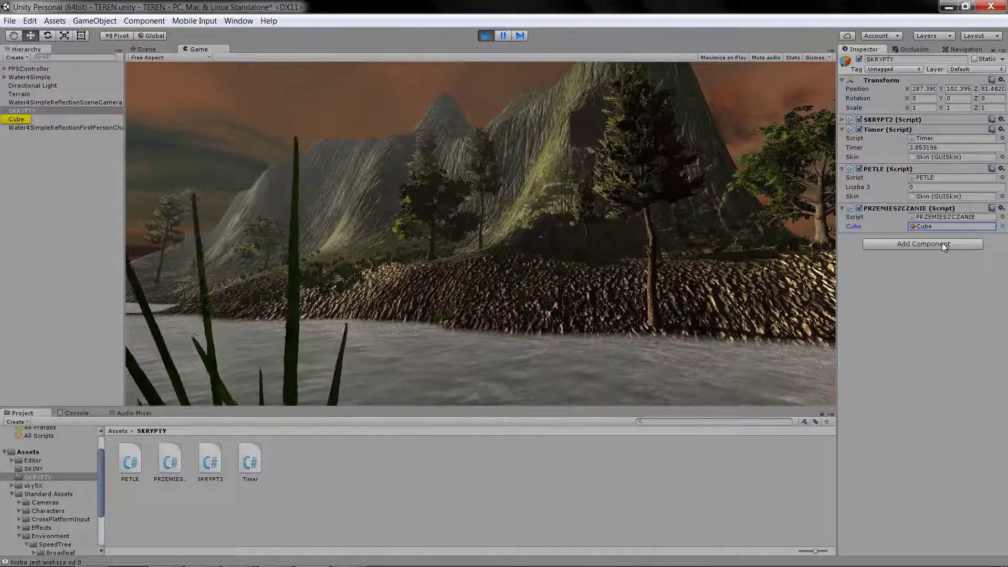
click(490, 39)
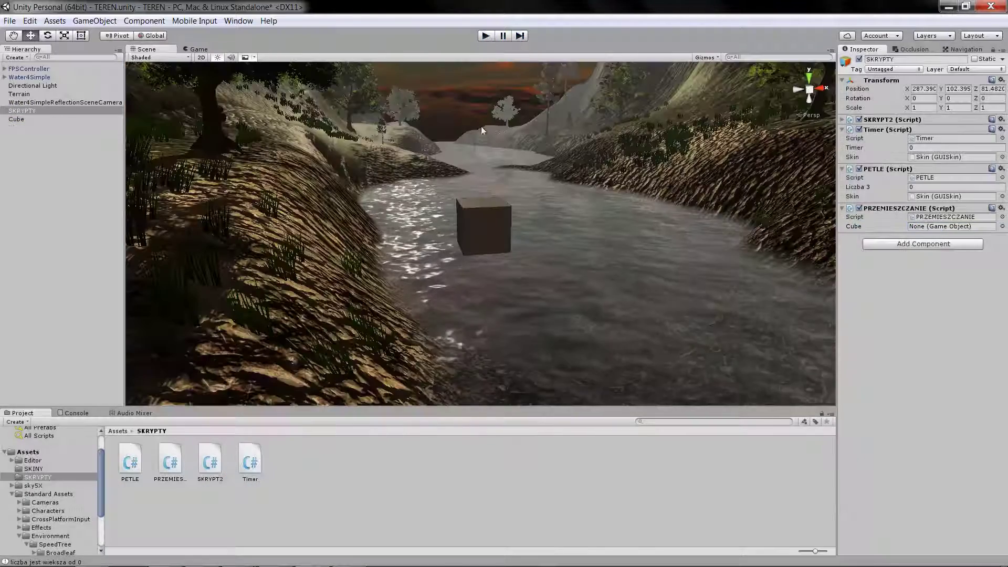
Step: Bring back MonoDevelop maximized on PRZEMIESZCZANIE.cs and put Update's opening brace on its own line
right_drag(505, 148, 472, 298)
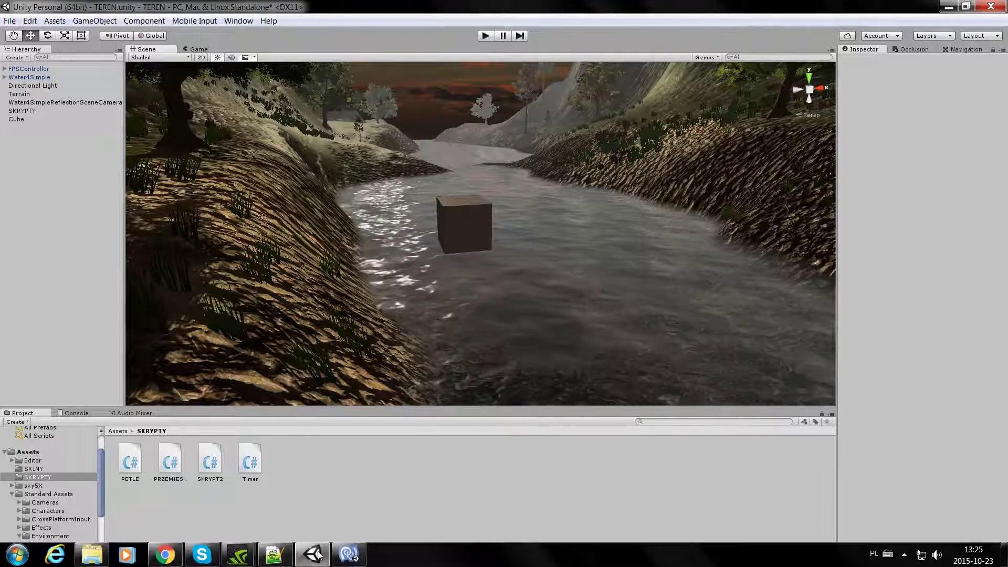
click(315, 557)
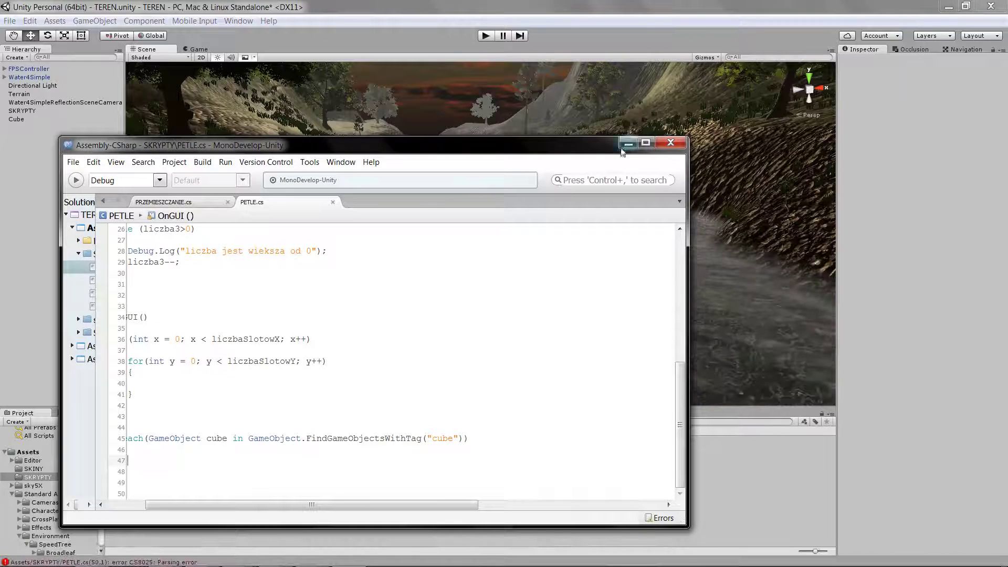
key(ctrl+Tab)
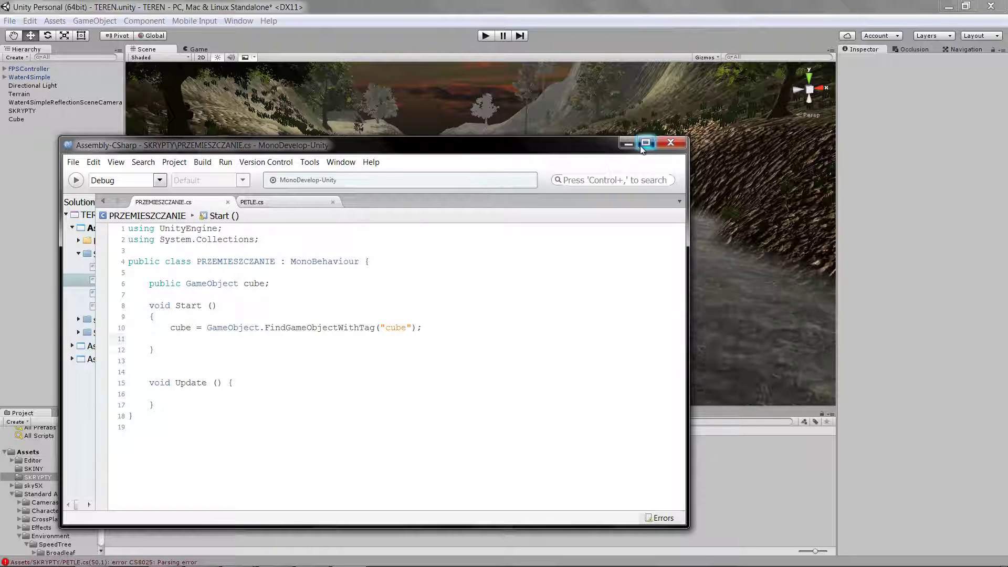
click(645, 142)
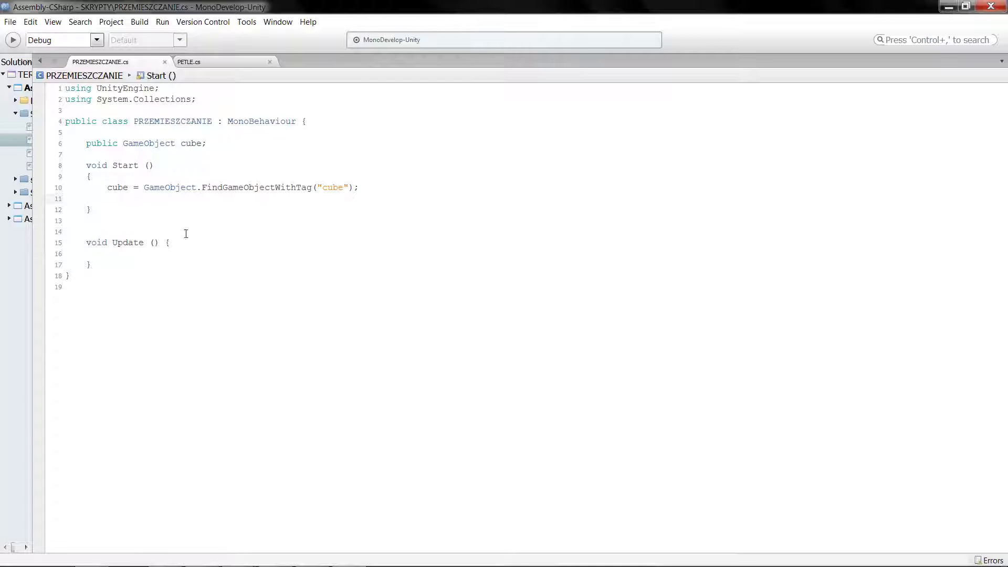
click(166, 243)
key(Return)
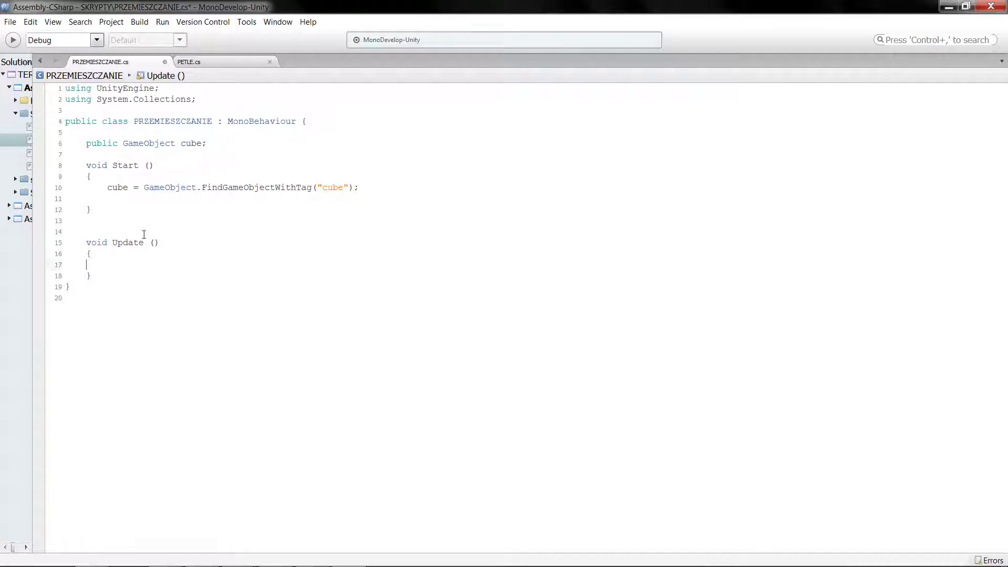
click(84, 265)
Step: Start a new line in Start reading cube.transform using autocomplete
click(113, 201)
key(Return)
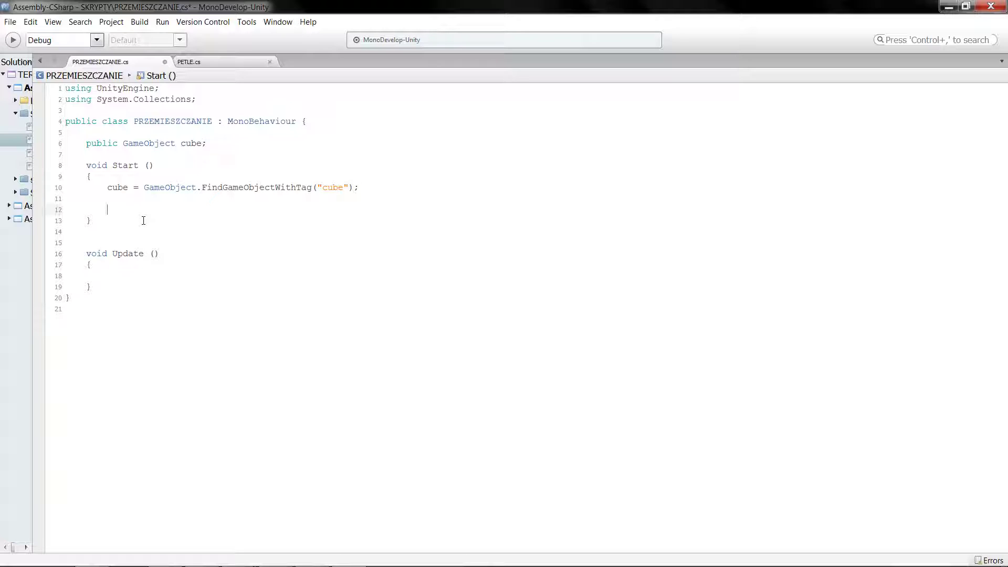
text(c)
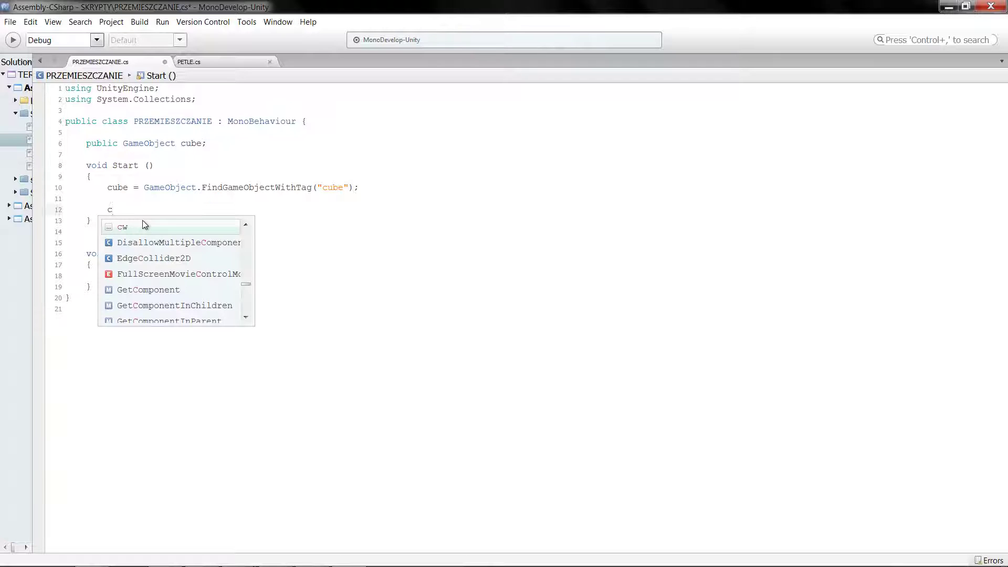
text(ub)
key(Return)
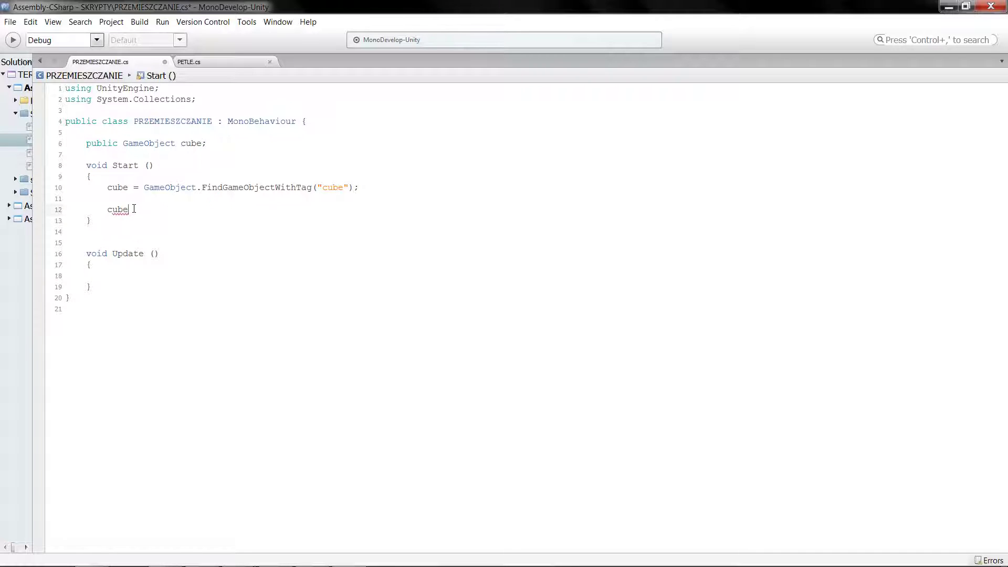
text(.)
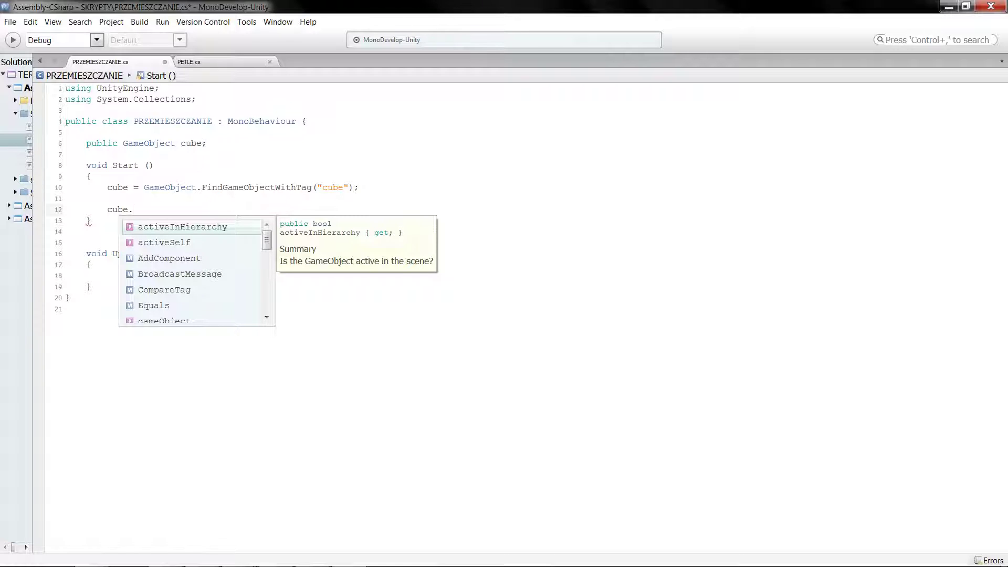
text(t)
key(Down)
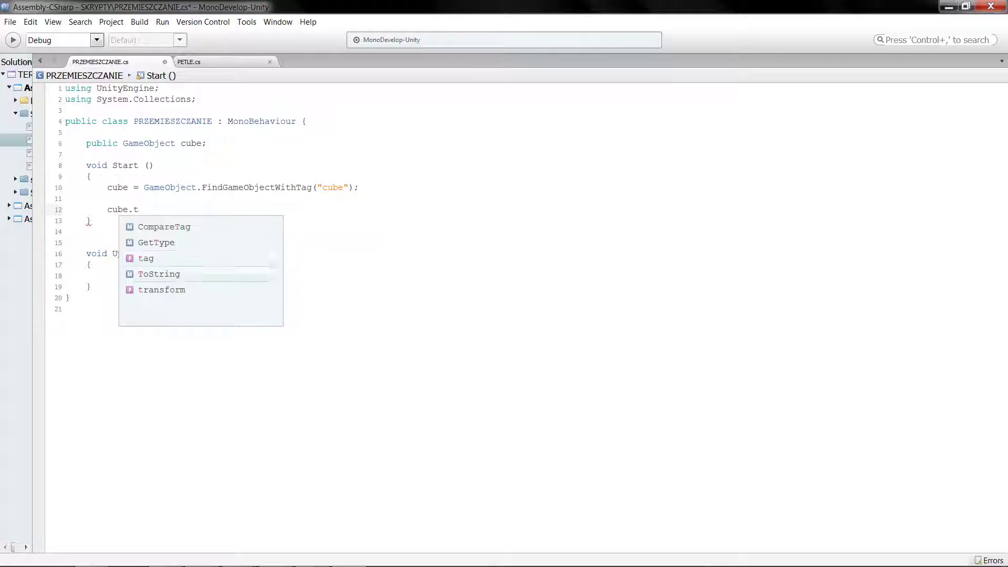
key(Down)
key(Return)
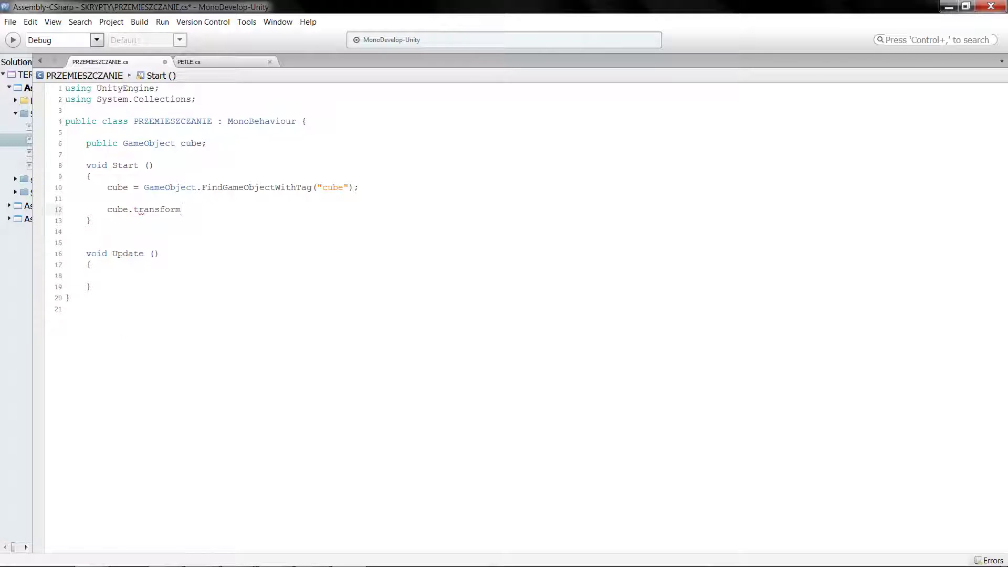
Step: Extend it to cube.transform.position, fixing a mistyped member name
text(.)
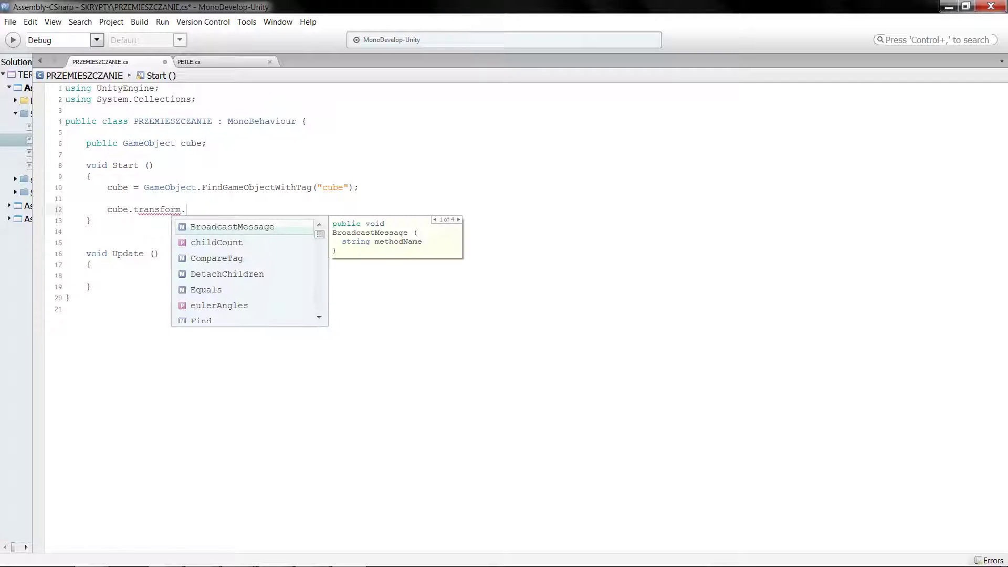
text(po)
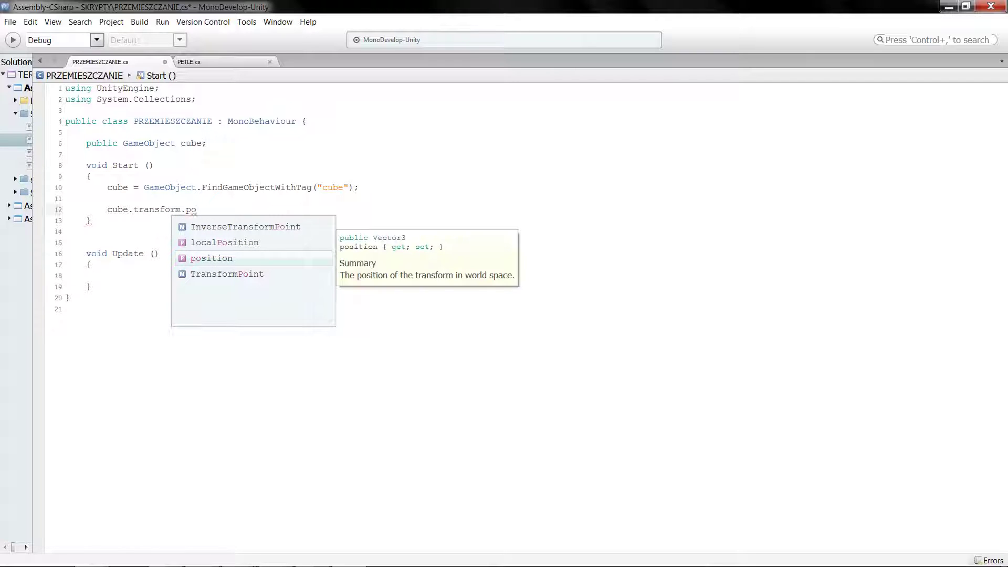
key(BackSpace)
key(BackSpace)
text(r)
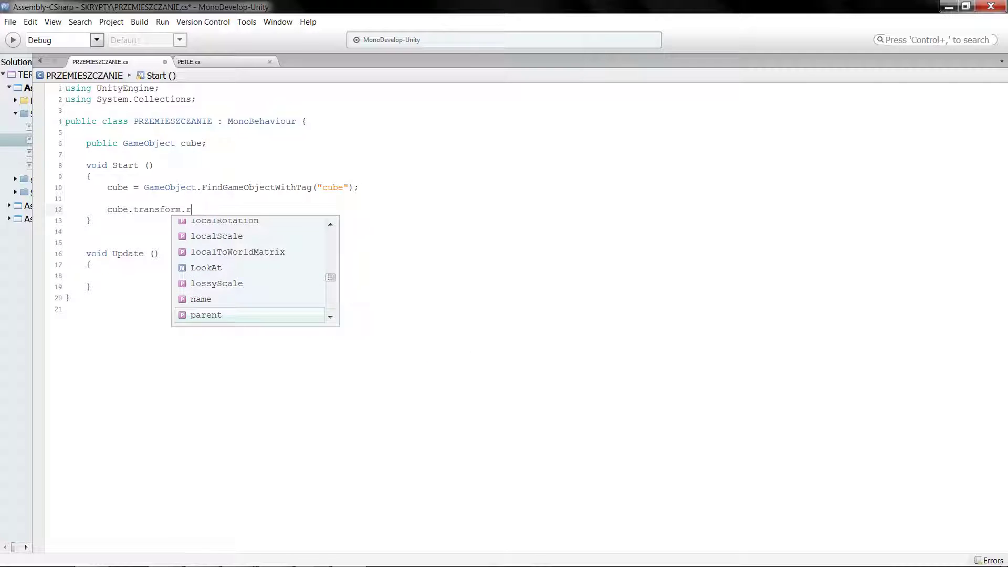
text(o)
key(Down)
key(Down)
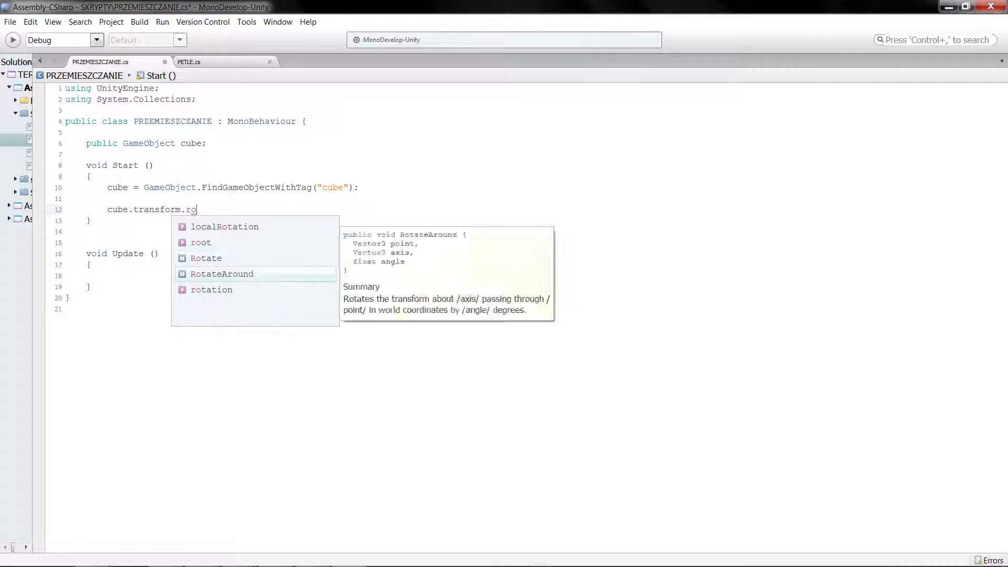
key(Down)
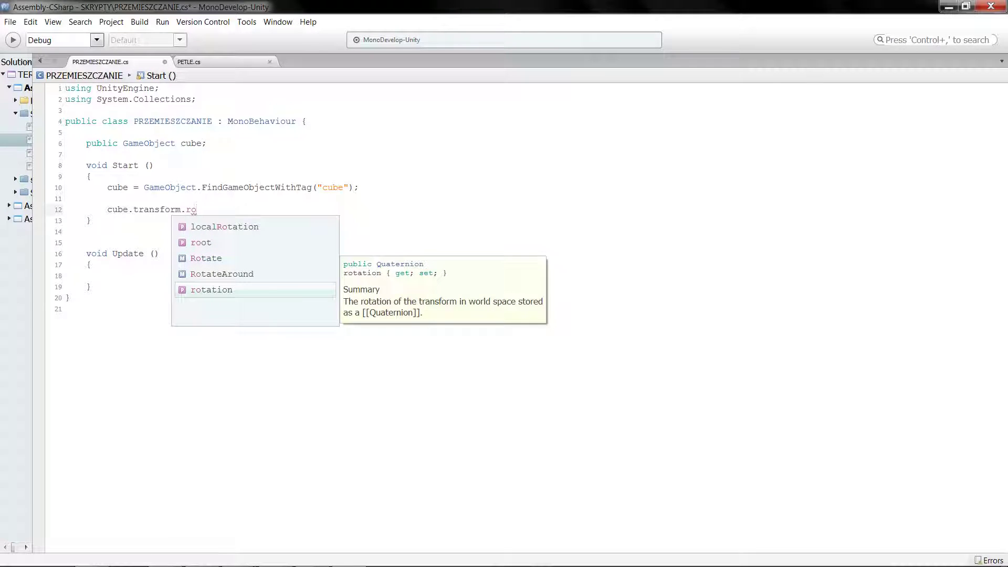
key(BackSpace)
key(BackSpace)
text(po)
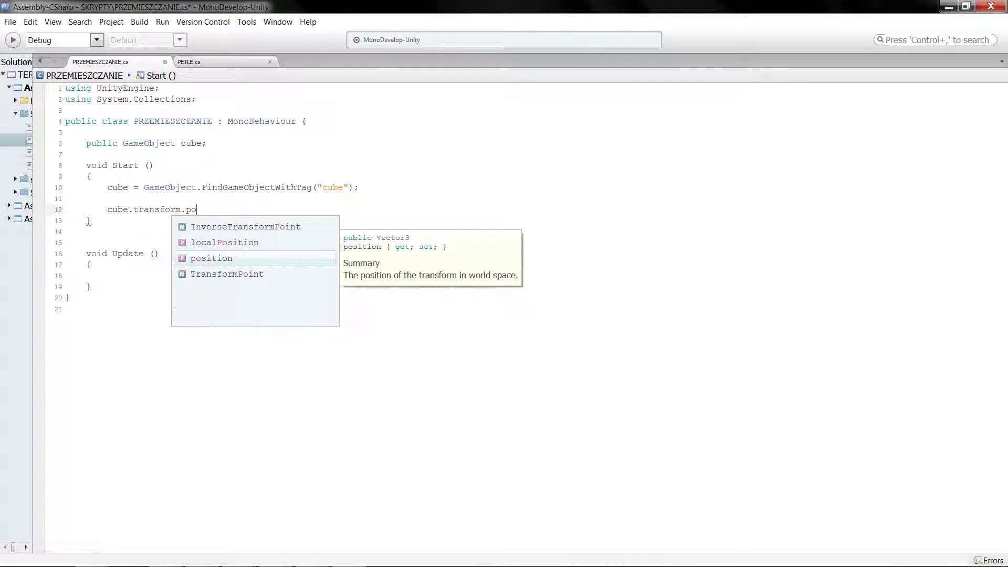
key(Return)
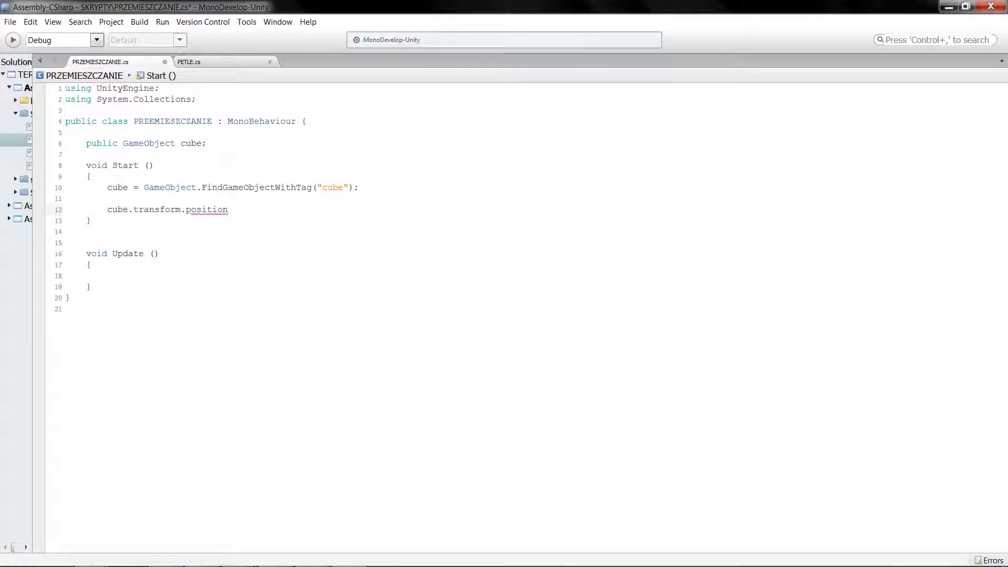
Step: Complete line 12 as = new Vector3(15,70,50); choosing Vector3 from autocomplete
text( =)
text( ne)
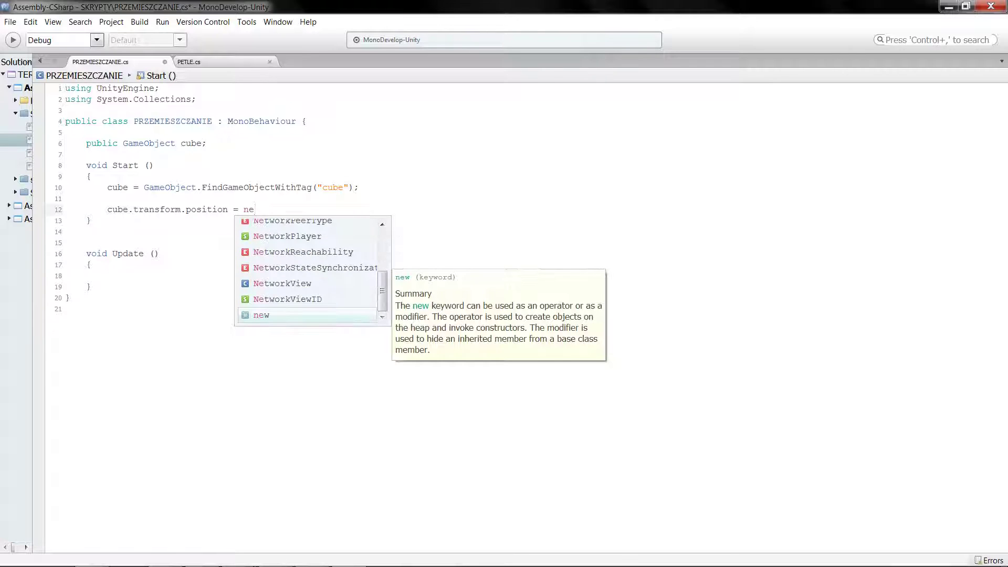
text(w V)
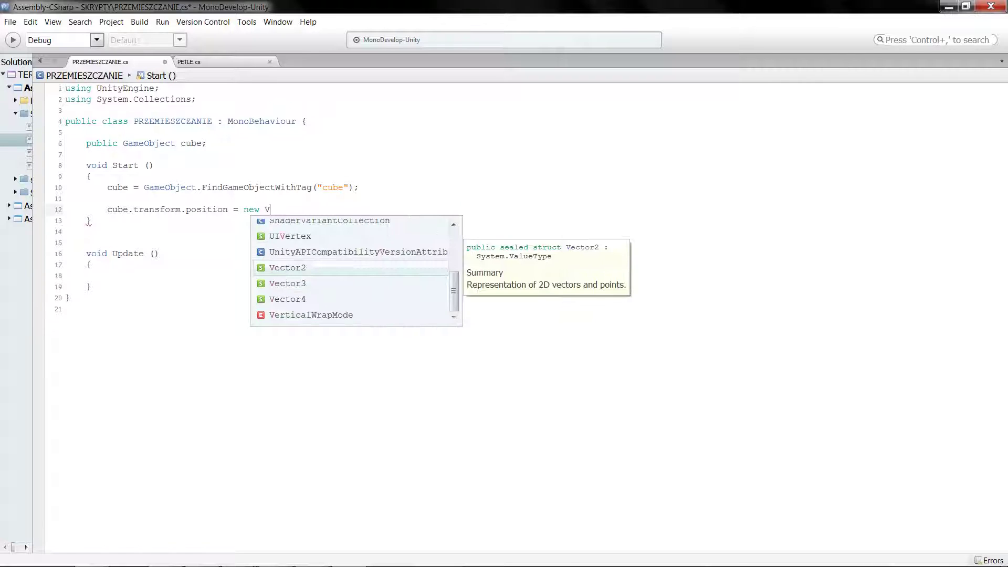
key(Down)
key(Return)
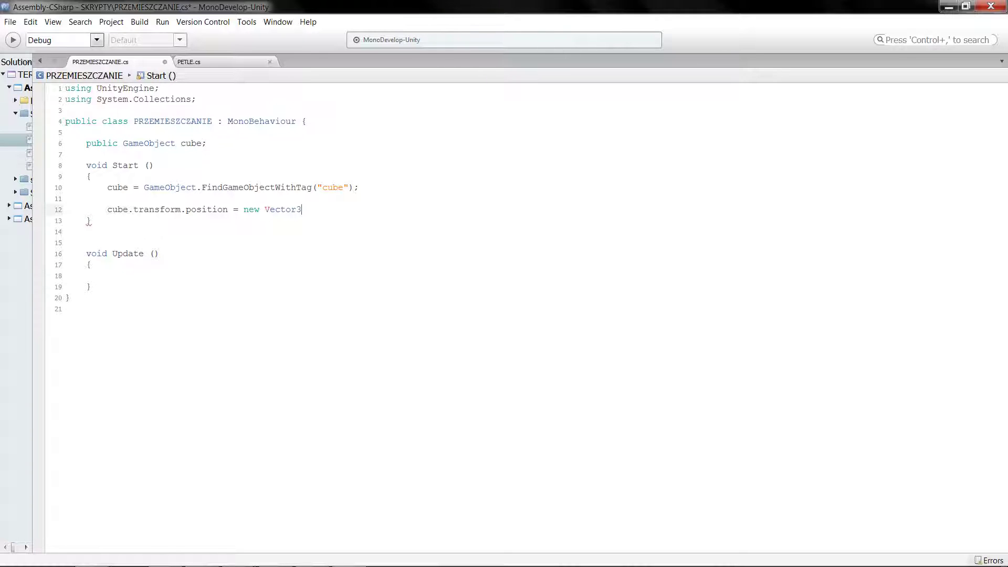
text(())
text(15)
text(,)
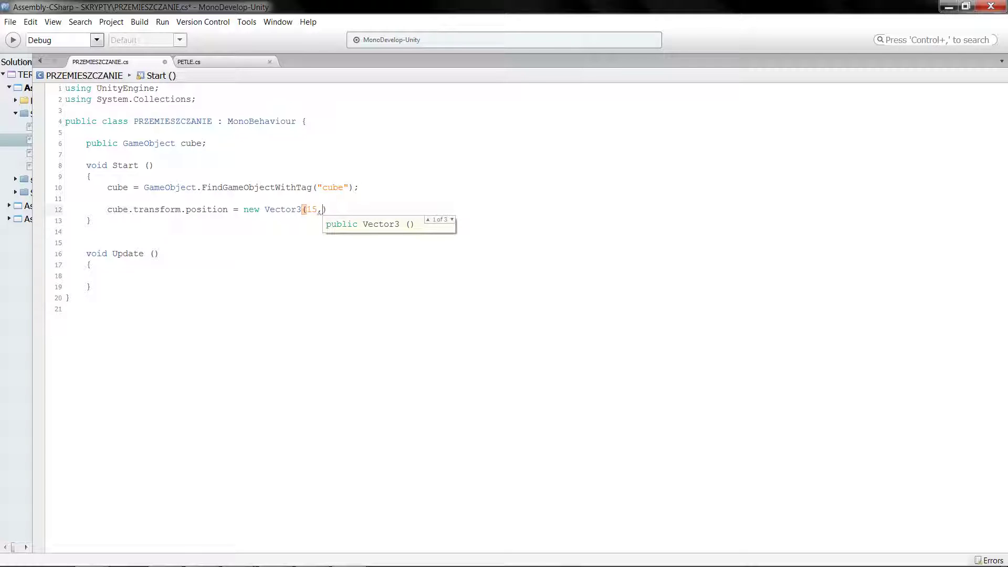
text(70,)
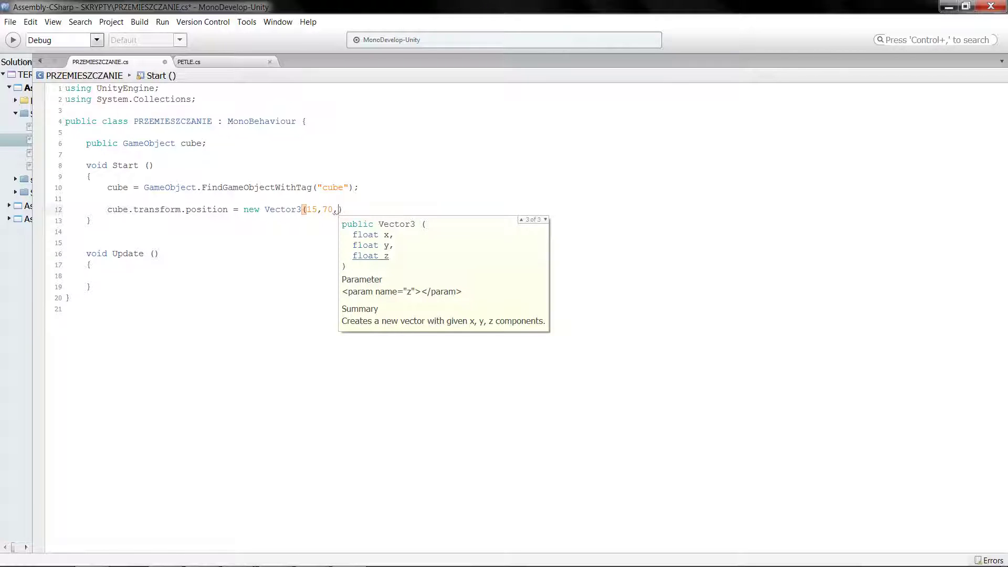
text(50)
click(373, 206)
text(;)
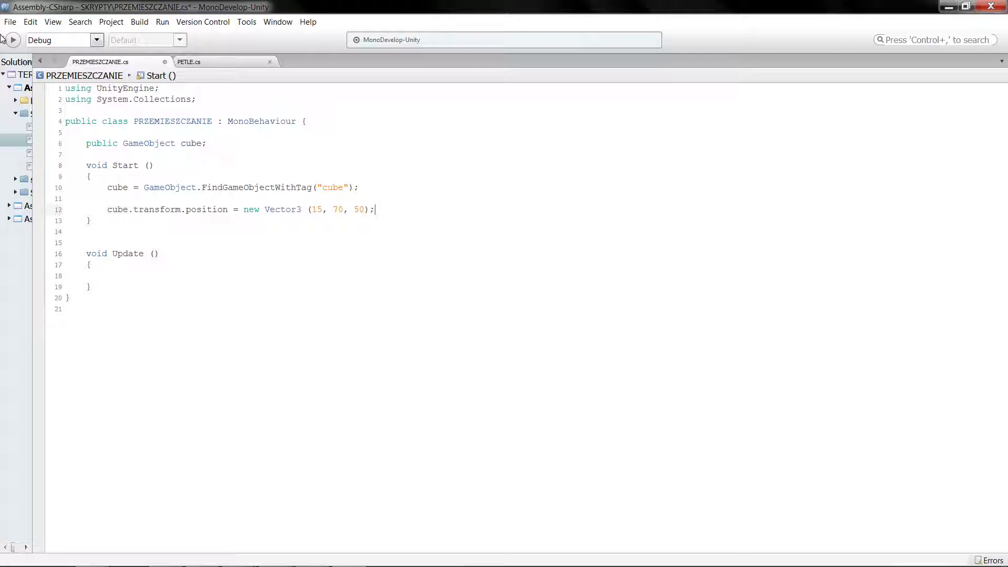
Step: Save PRZEMIESZCZANIE.cs and select the 15 and 70 arguments
click(10, 22)
click(21, 72)
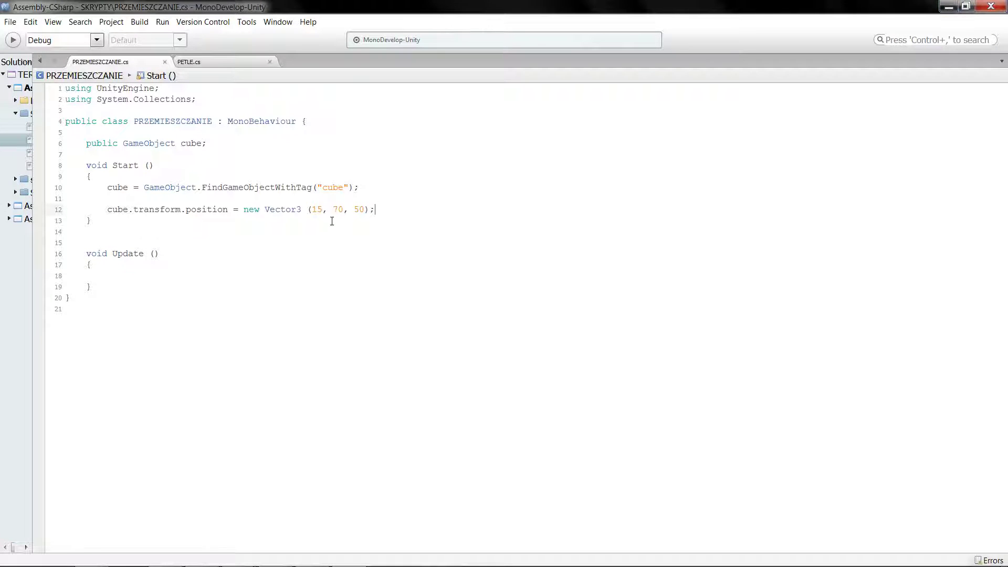
double_click(317, 210)
double_click(339, 209)
Step: In Unity, select Cube and try Play, revealing the CS8025 error in the Console, then return to MonoDevelop
key(alt+Tab)
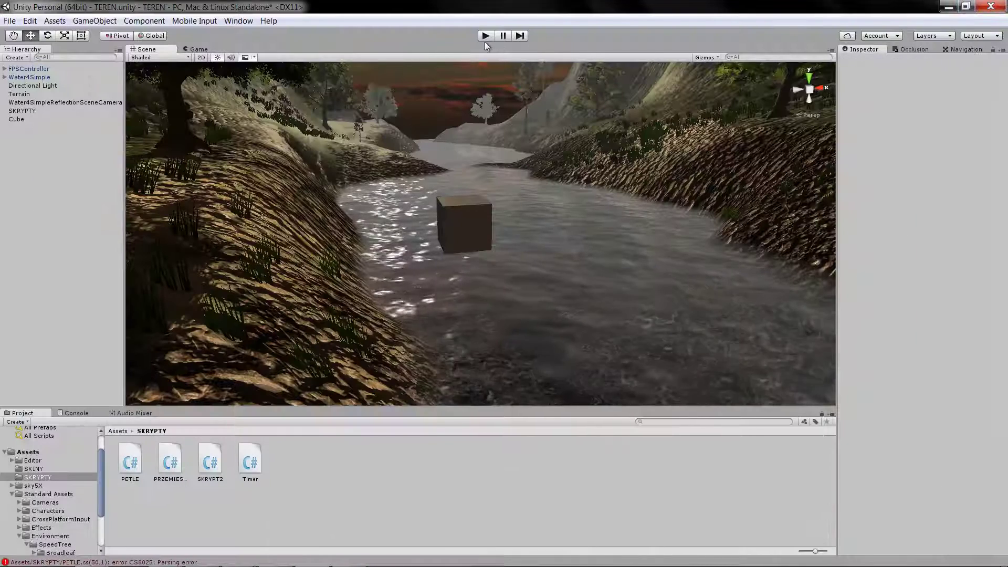
click(16, 120)
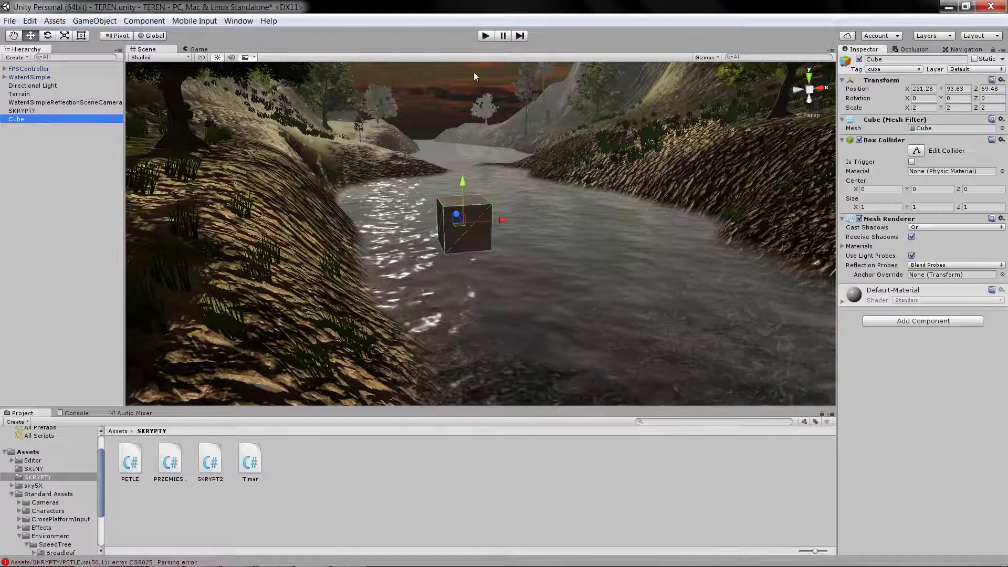
click(486, 35)
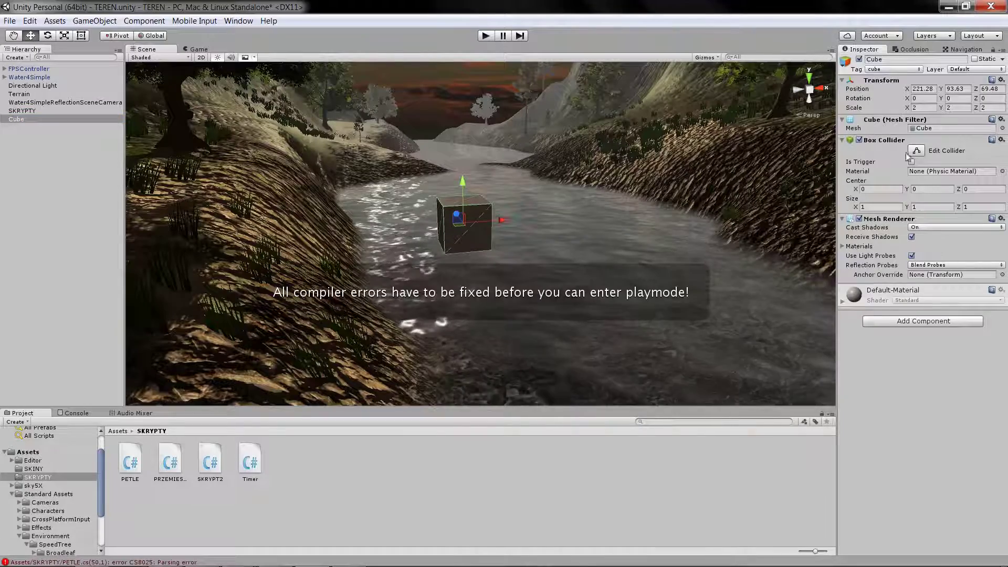
click(77, 413)
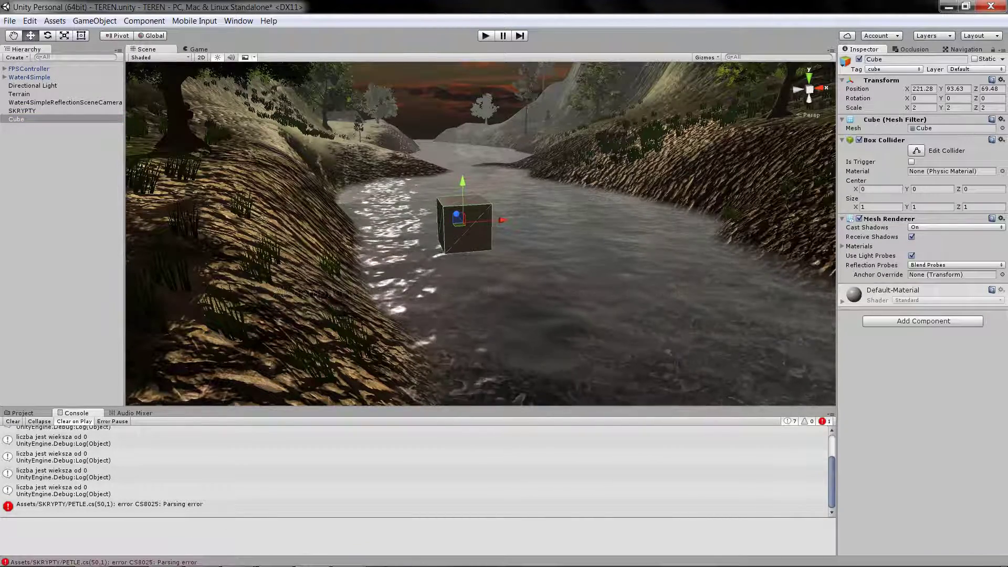
click(315, 558)
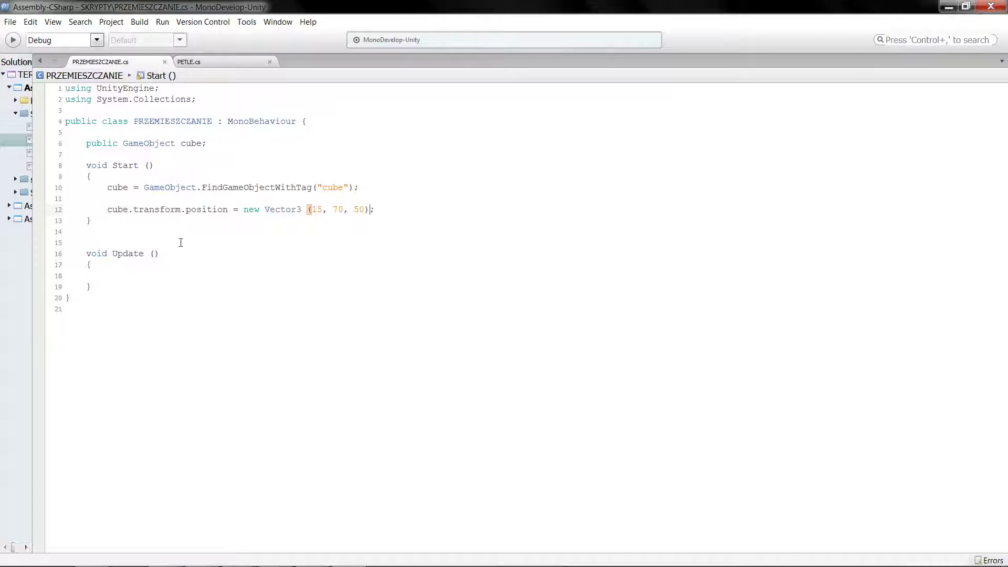
Step: Add a closing brace on line 50 of PETLE.cs, save it, and minimize MonoDevelop
click(222, 62)
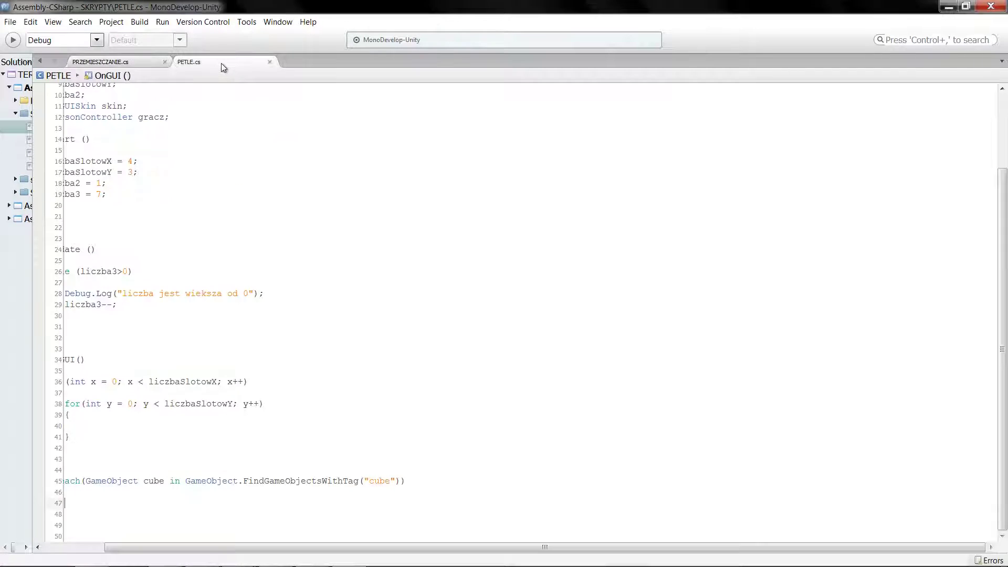
drag(184, 547, 76, 546)
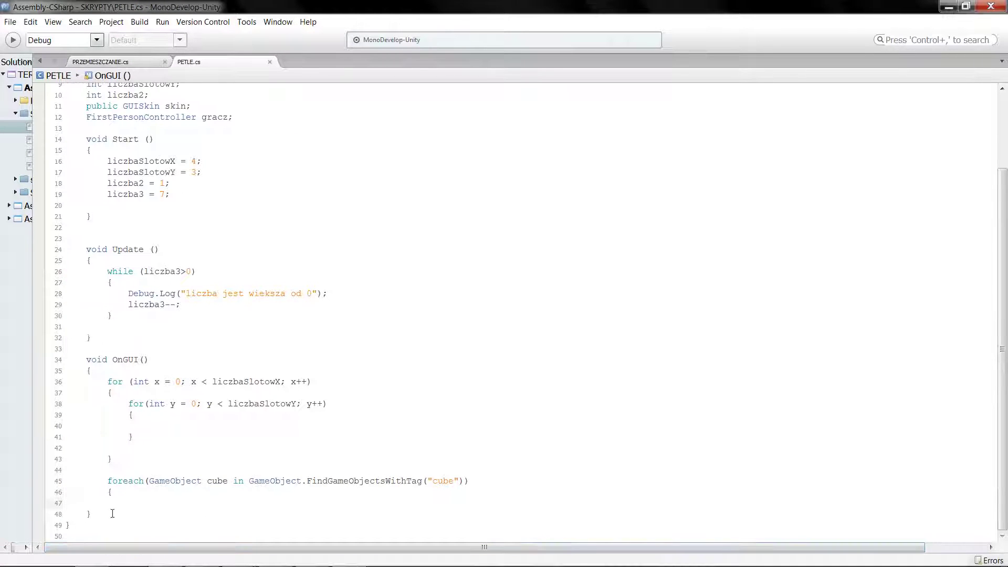
click(87, 523)
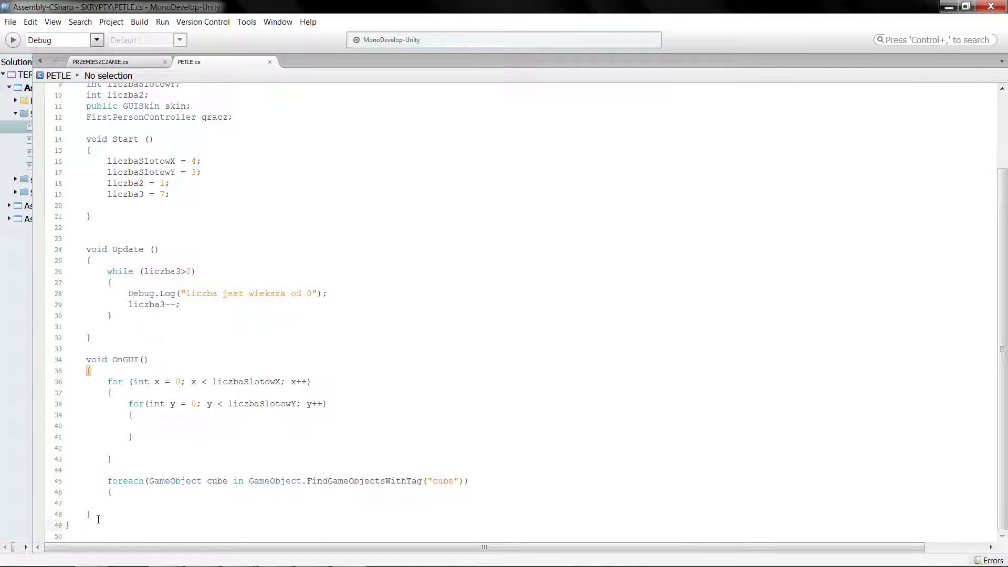
key(Return)
text(})
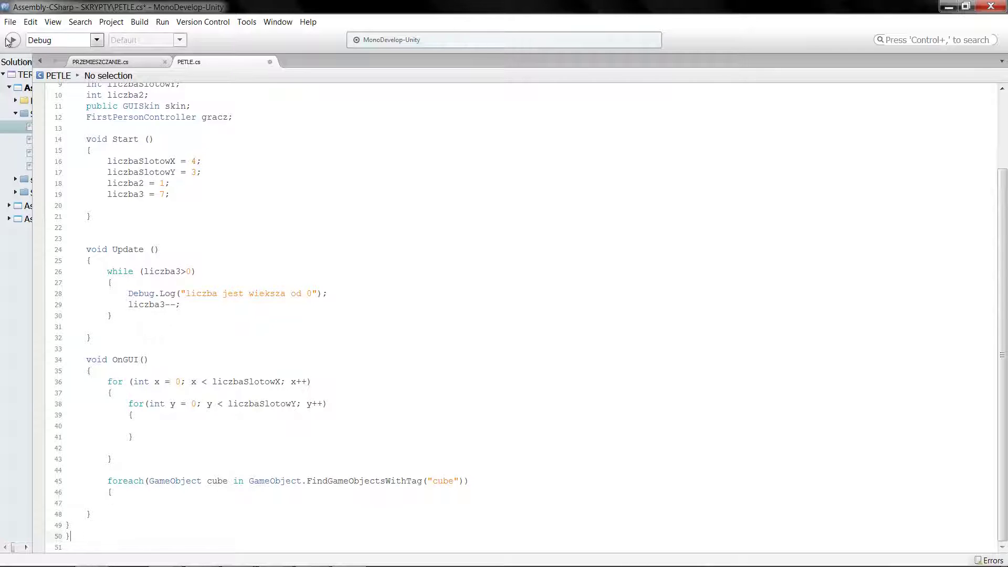
click(10, 22)
click(26, 71)
click(100, 62)
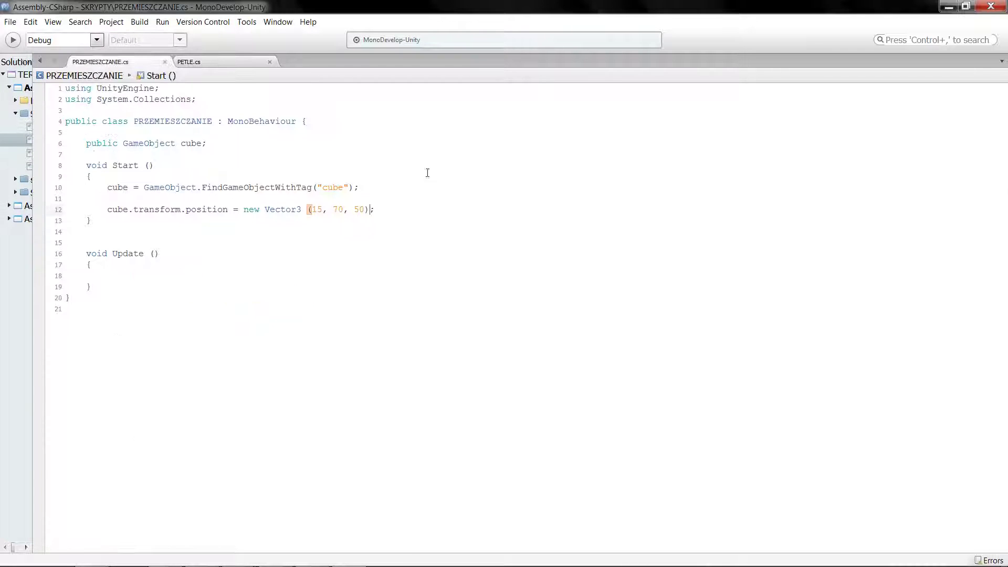
click(965, 7)
Step: Select the Cube and enter play mode to test the PRZEMIESZCZANIE script's new position
click(484, 133)
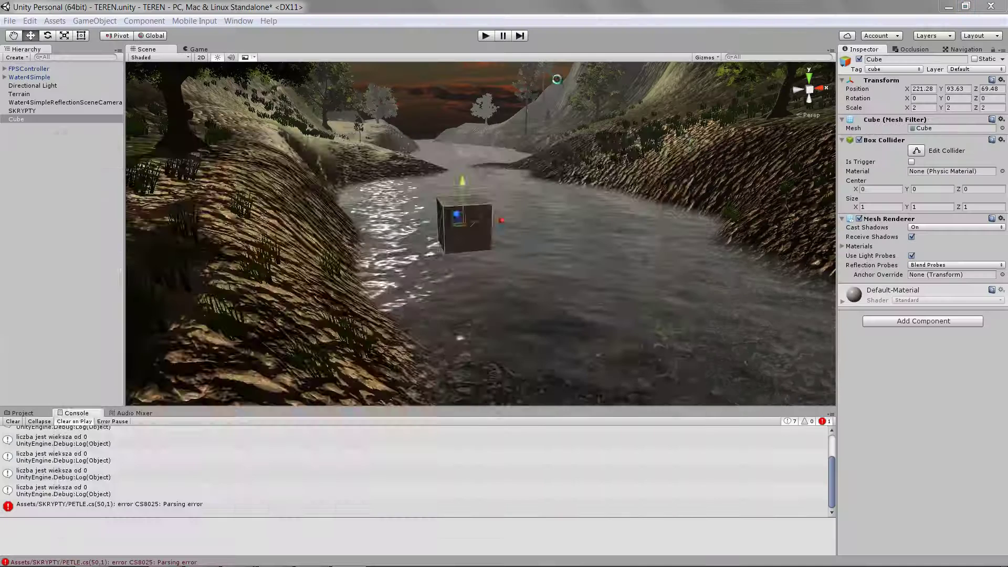
click(475, 219)
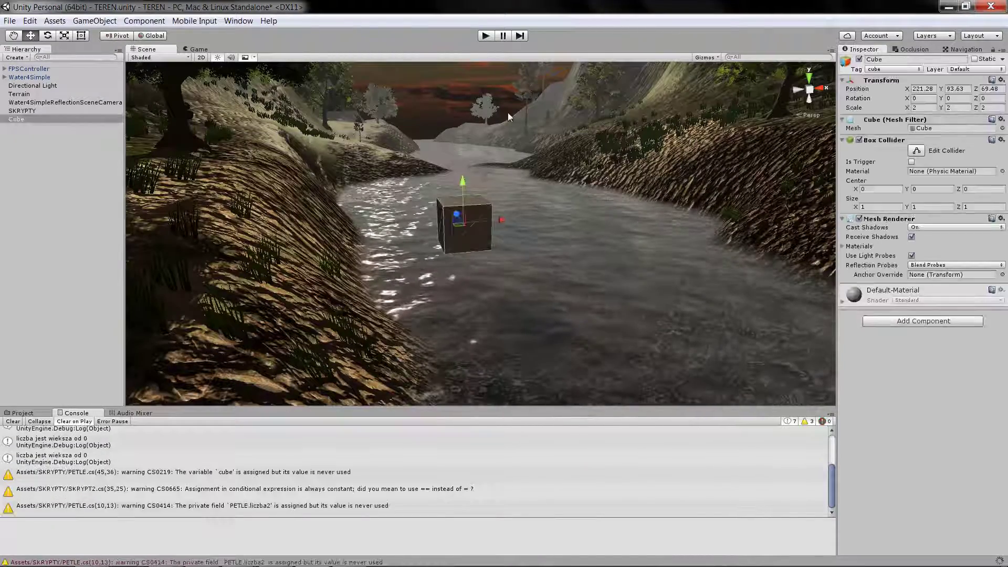
click(484, 36)
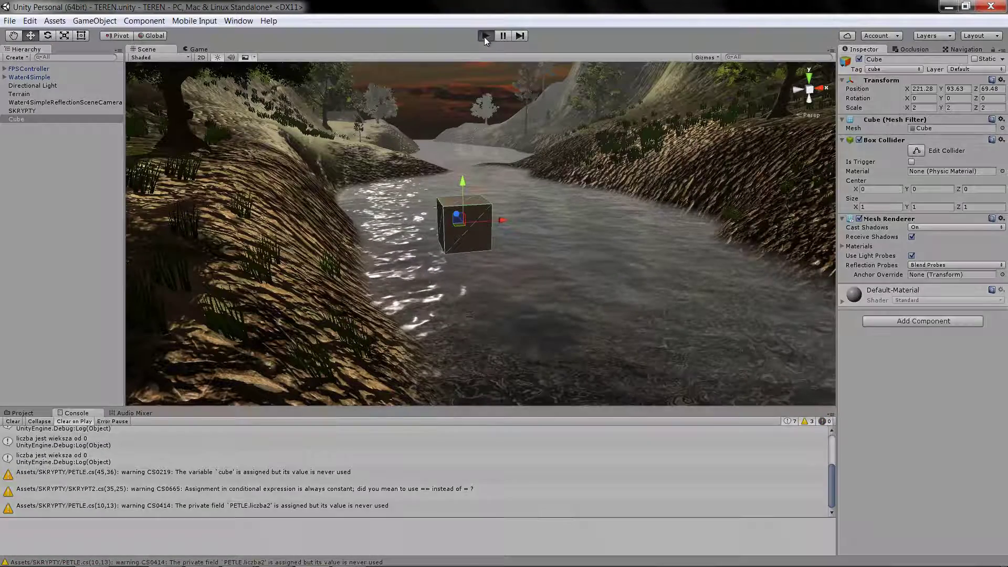
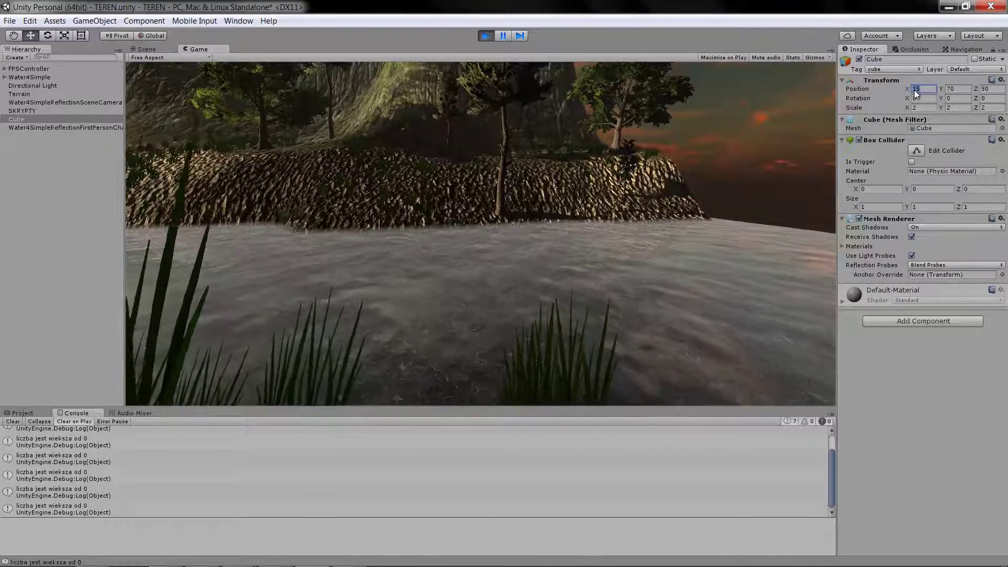
Step: Set the Cube's Position Z to 50 and look at it in the Scene view
click(984, 89)
text(50)
key(Return)
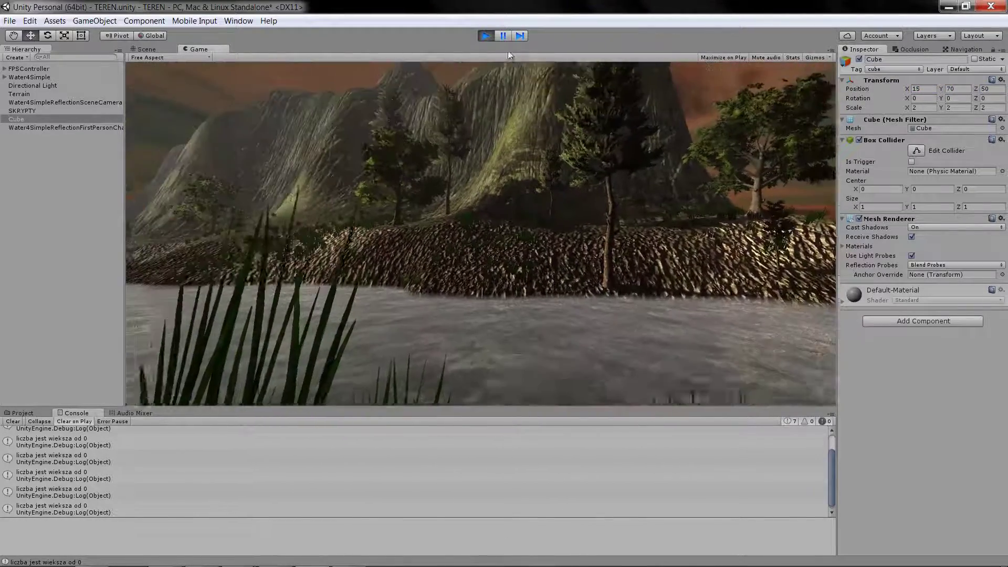
click(145, 49)
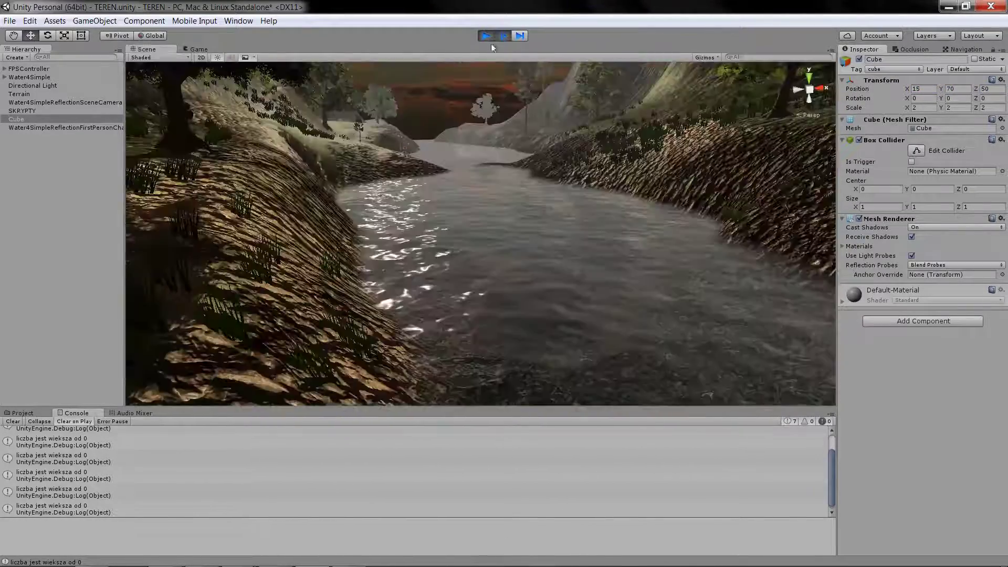
double_click(50, 120)
click(360, 196)
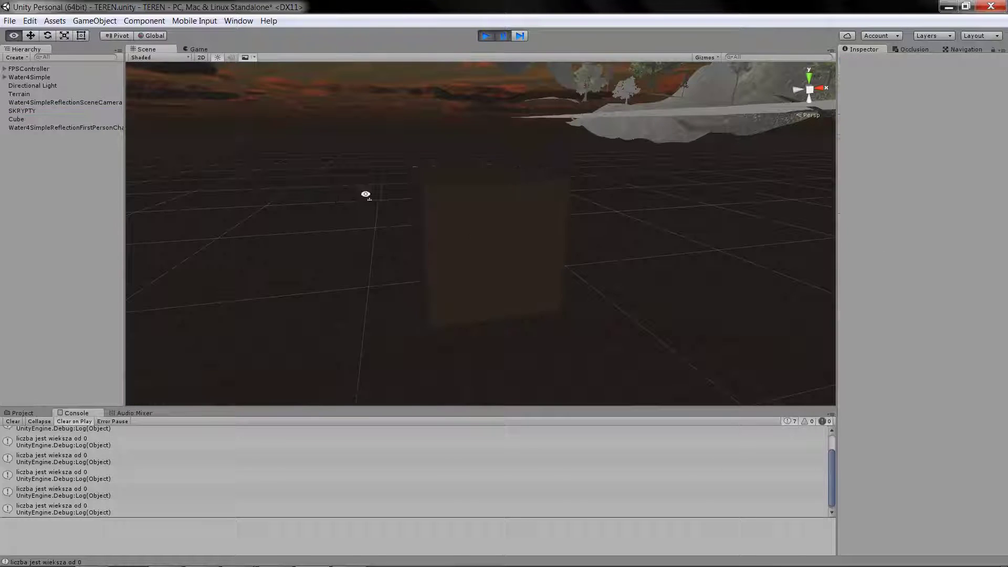
right_drag(360, 196, 337, 234)
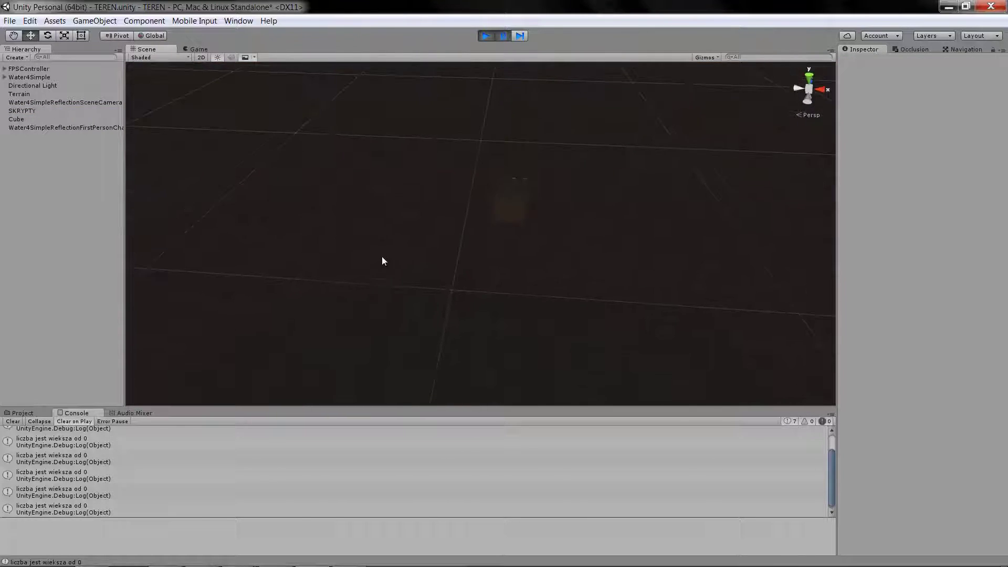
scroll(383, 260, down, 5)
Step: Stop the running game and re-frame the Cube resting on the river in the Scene view
click(488, 36)
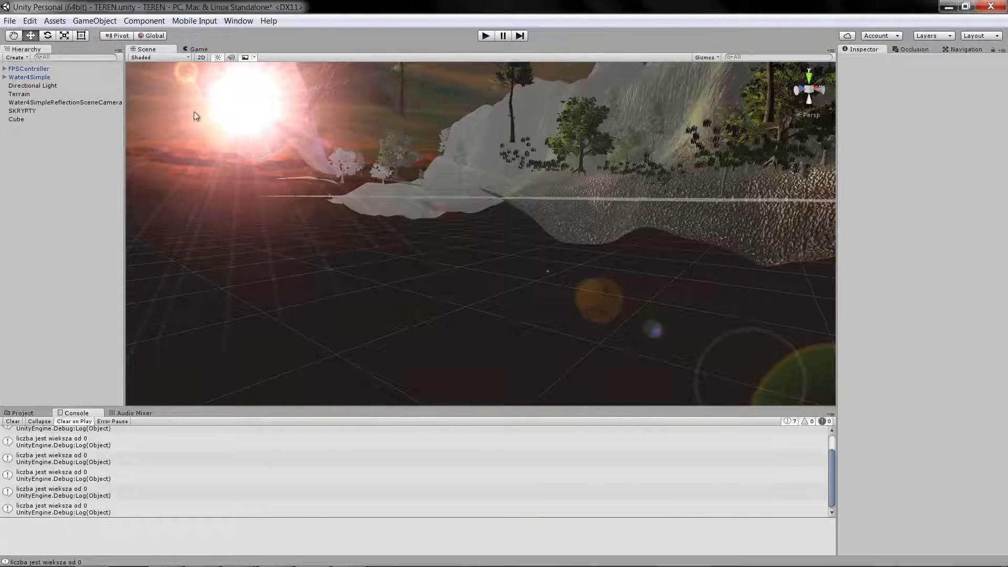
double_click(23, 121)
click(577, 181)
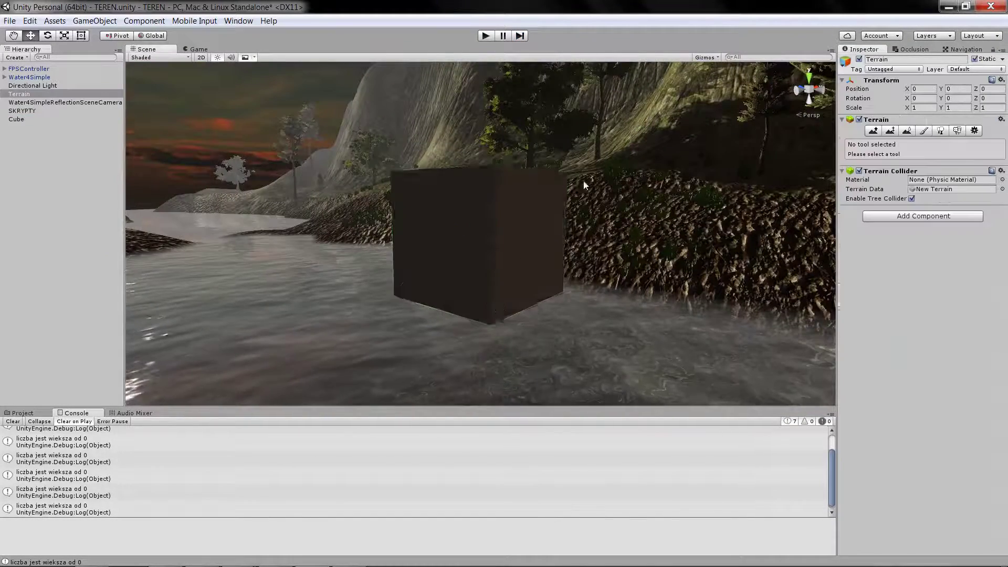
right_drag(583, 179, 562, 288)
scroll(561, 286, down, 5)
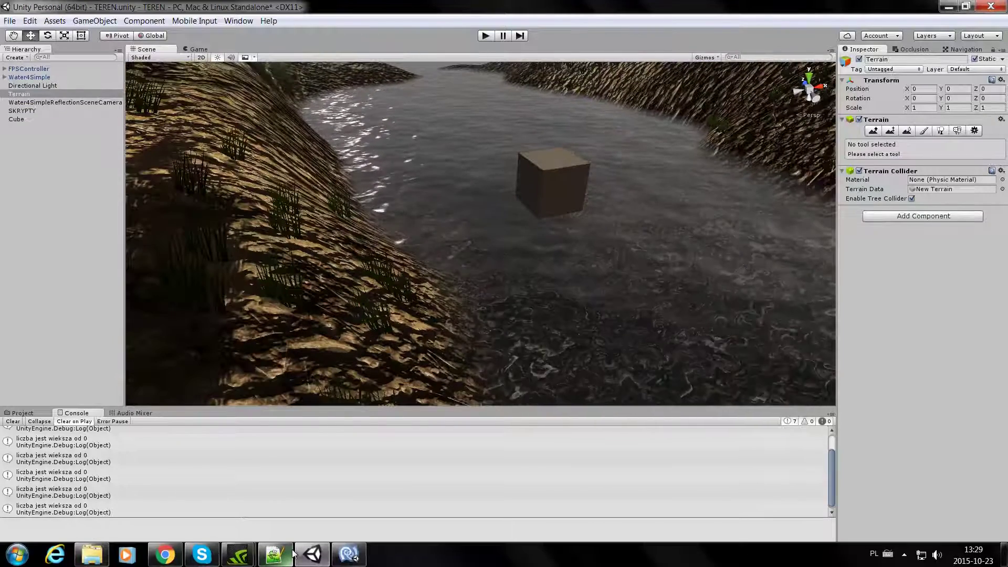
click(347, 552)
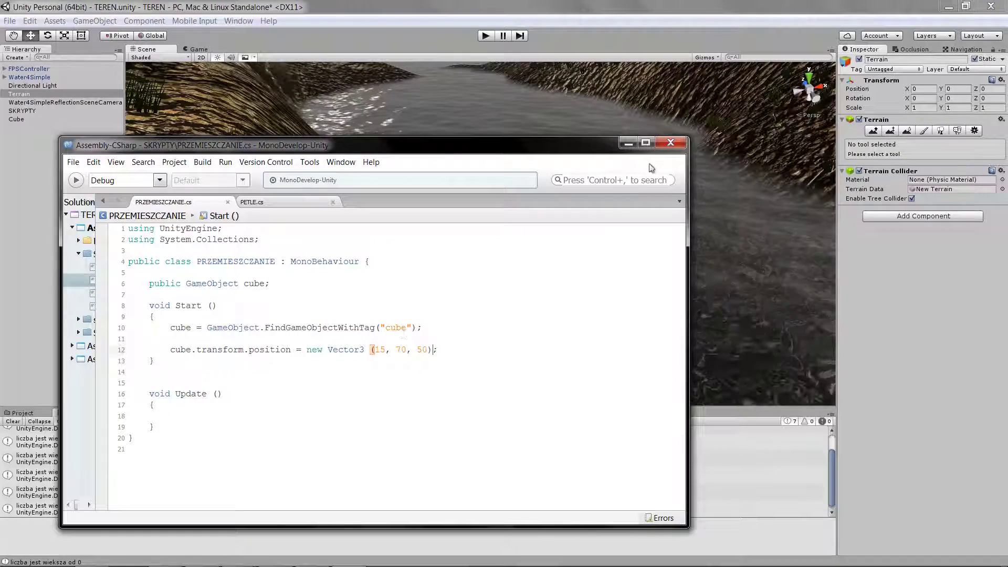
Step: On line 12, replace the x value 15 with cube.transform.position.x
click(646, 142)
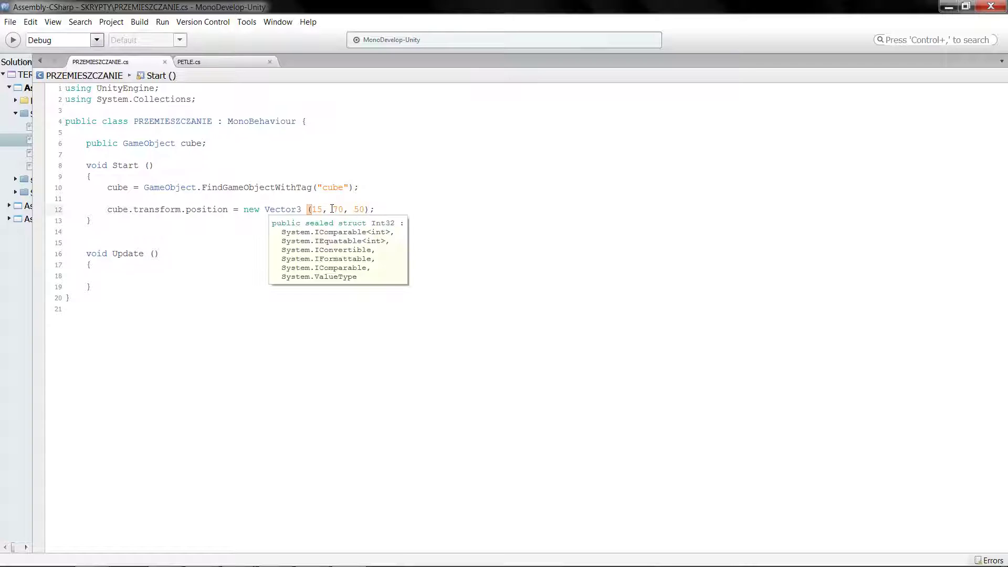
drag(312, 212, 313, 211)
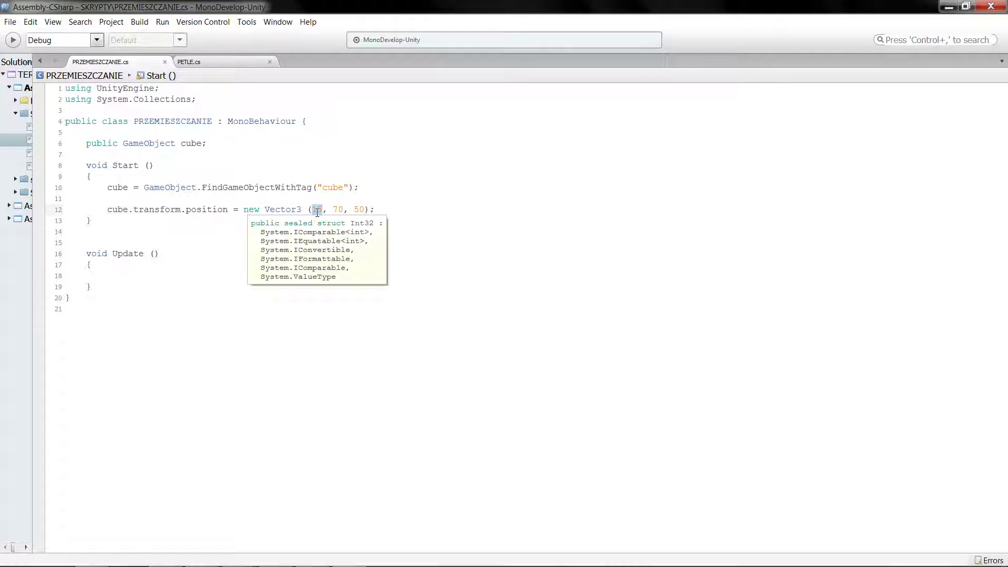
text(cu)
key(Return)
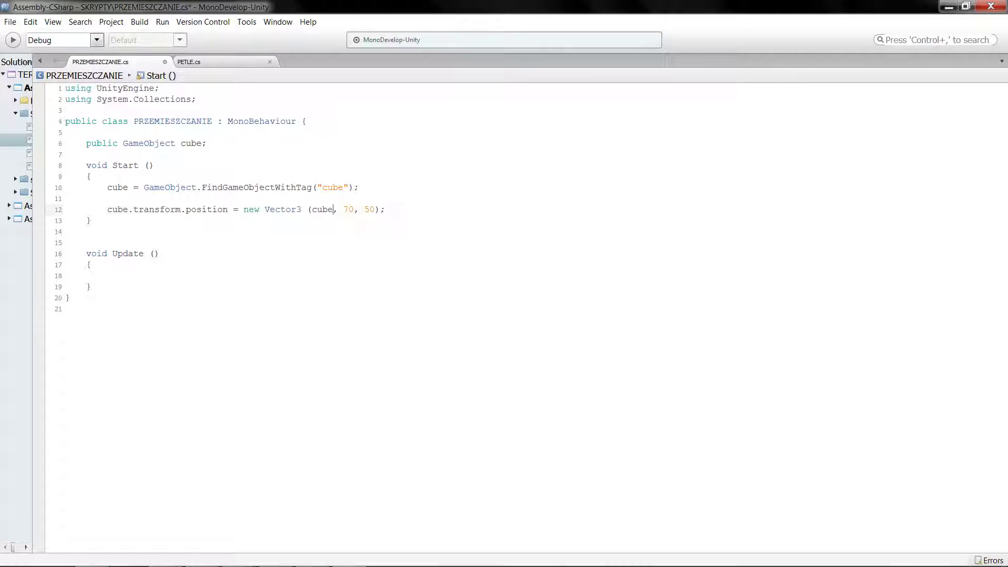
text(.tr)
key(Return)
text(.po)
key(Return)
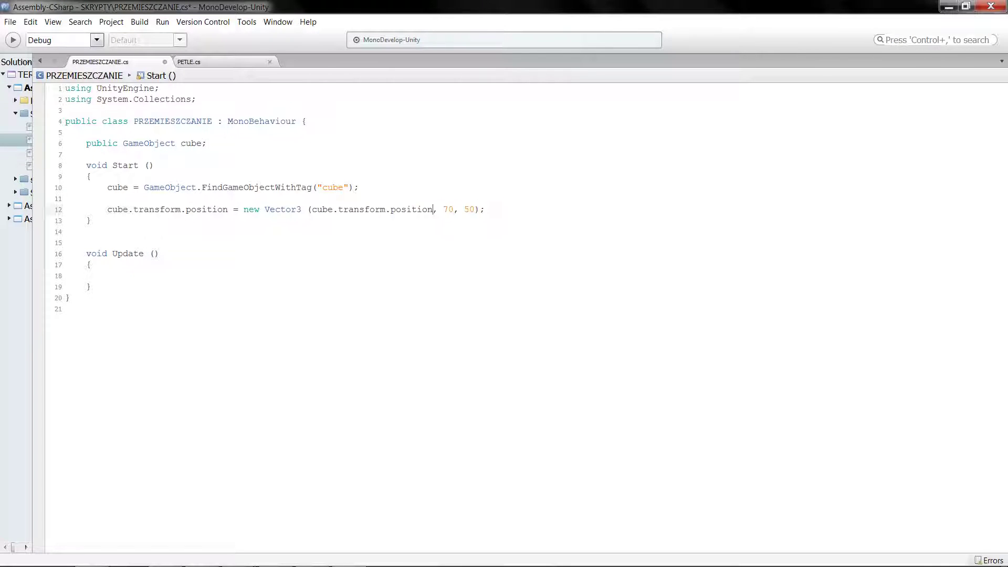
text(.x)
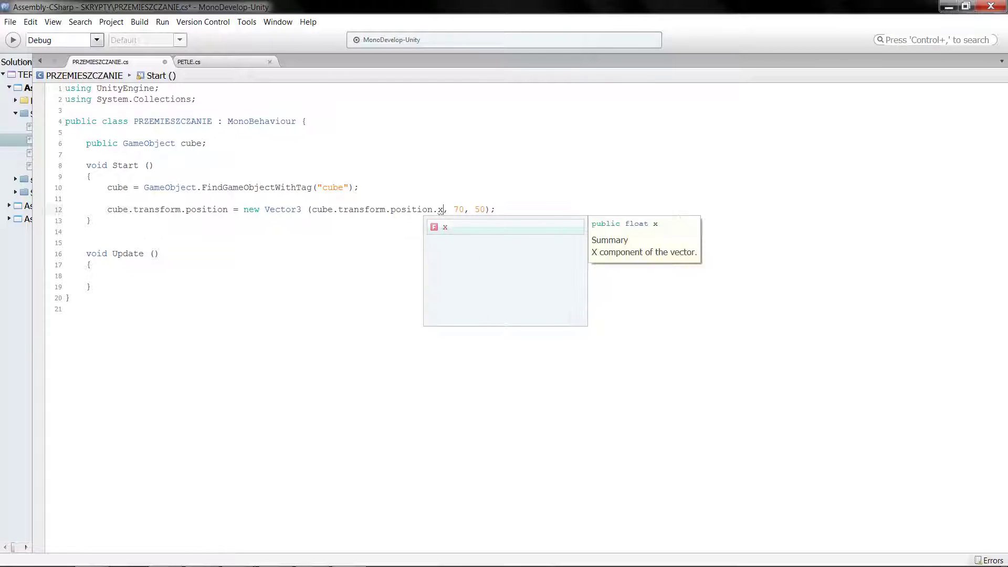
click(266, 232)
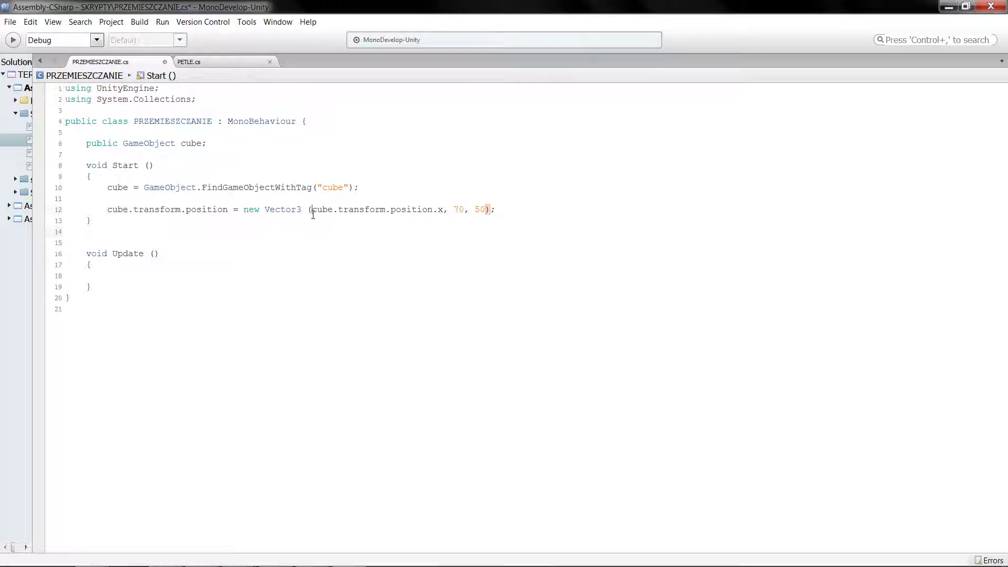
drag(312, 210, 442, 210)
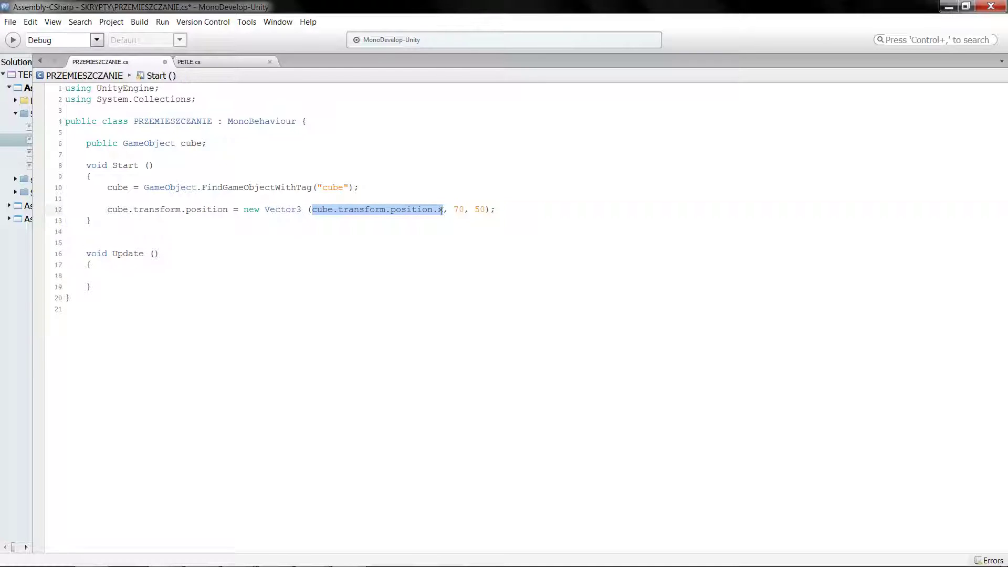
click(463, 215)
double_click(440, 211)
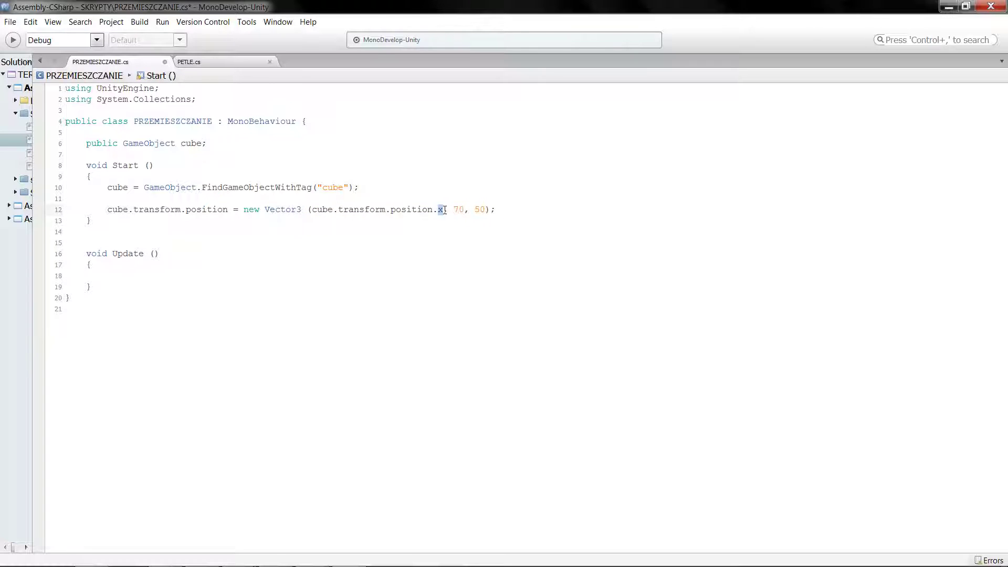
click(360, 210)
Step: On line 12, replace the z value 50 with cube.transform.position.z
click(486, 210)
drag(493, 210, 476, 210)
text(cu)
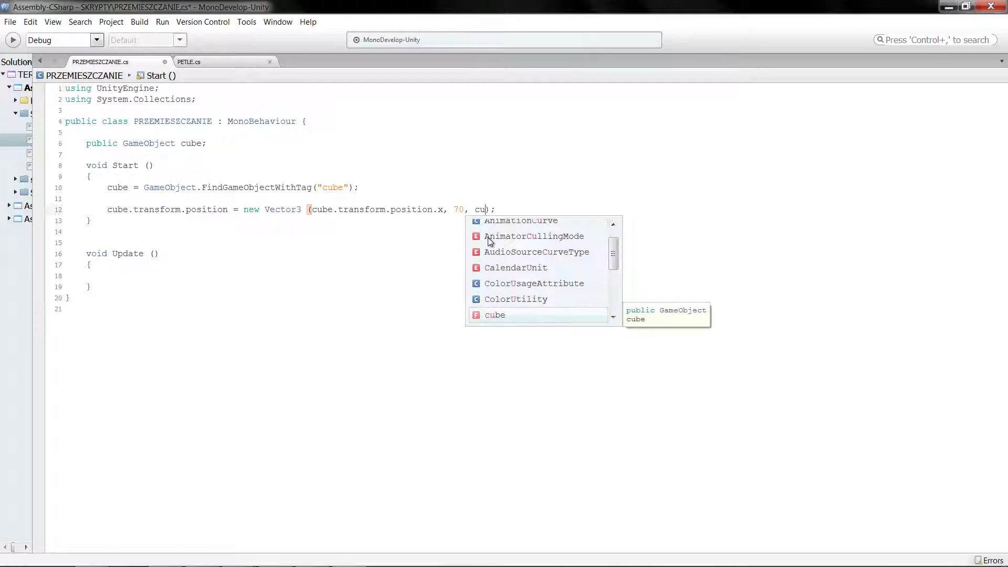
key(Return)
text(.)
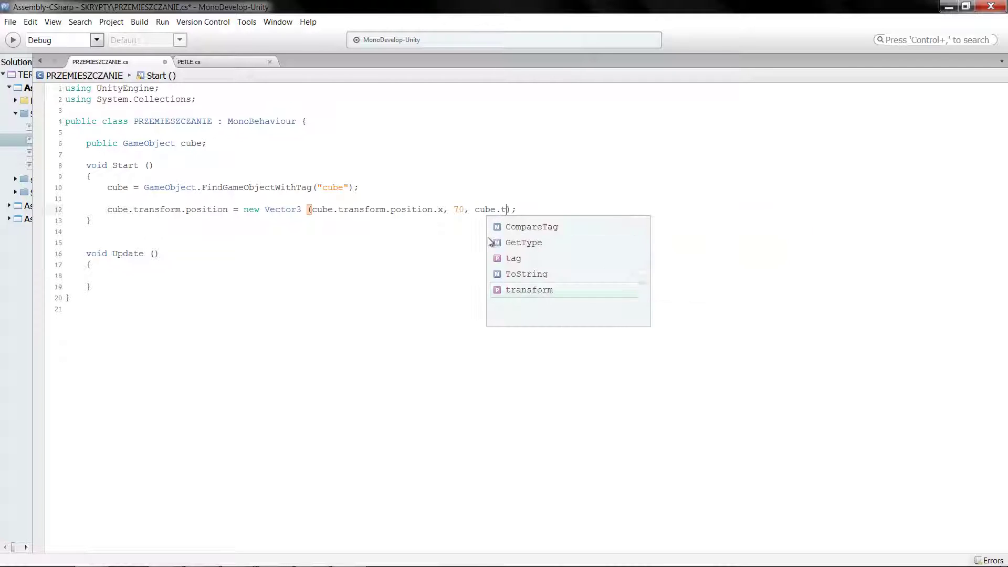
text(t)
key(Return)
text(.po)
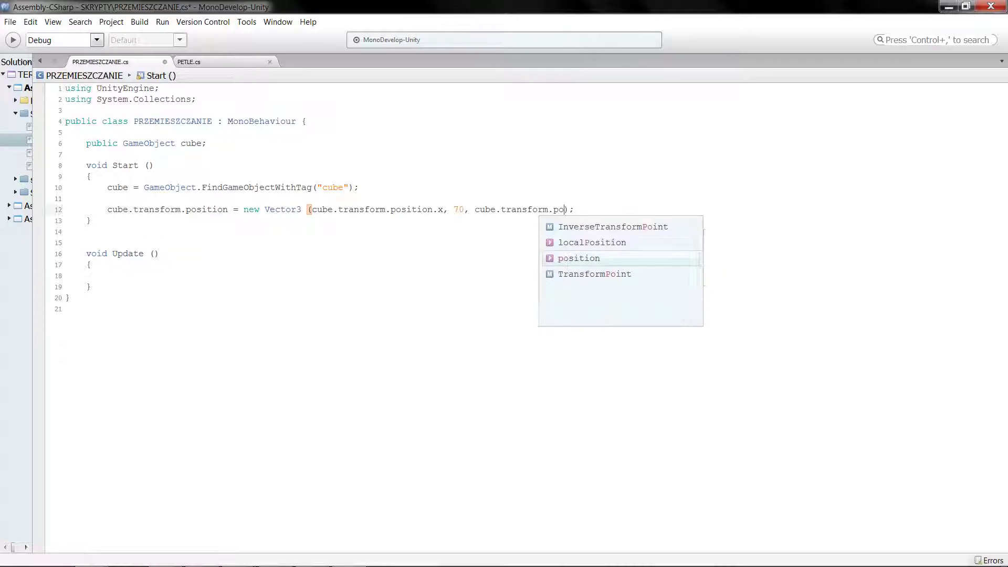
key(Return)
text(.z)
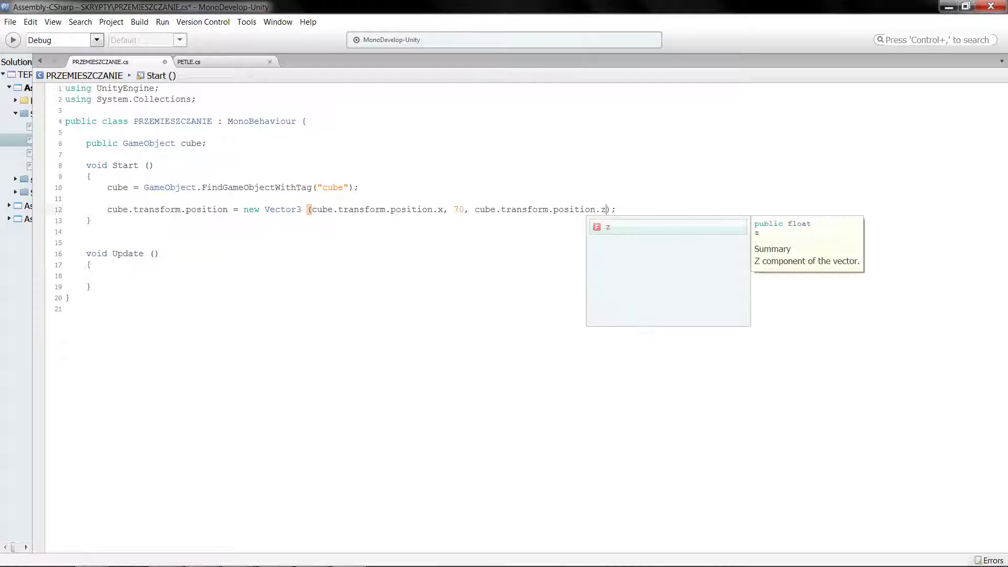
Step: Save the script and start the game in Unity
click(10, 21)
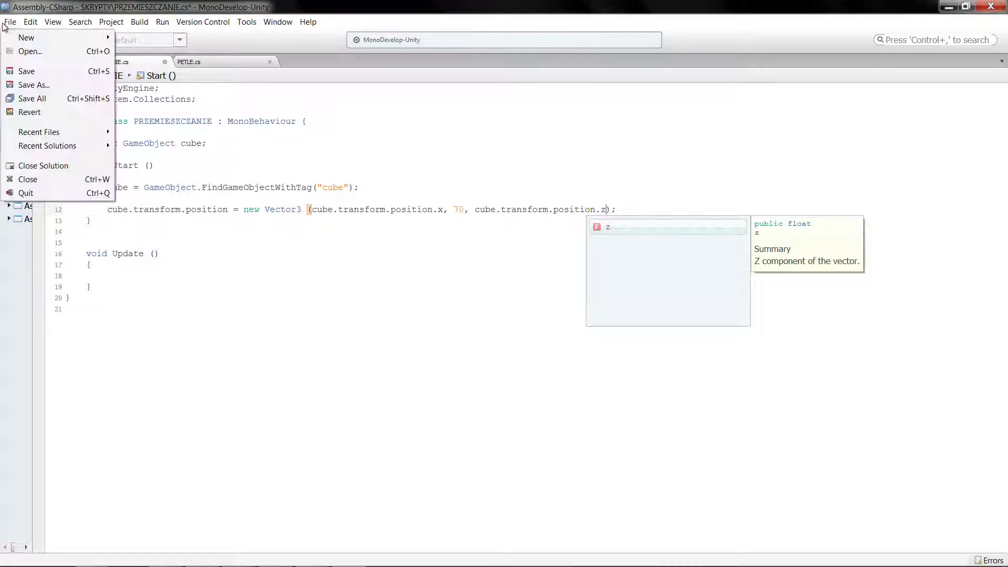
click(21, 76)
click(949, 6)
click(486, 36)
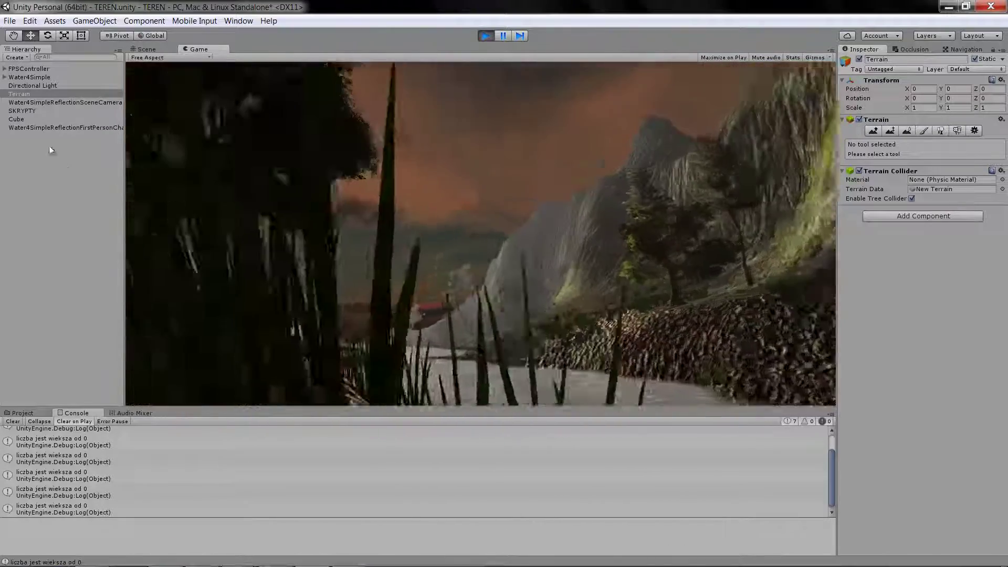
Step: Select the Cube during play and frame it in the Scene view to check its position
click(44, 121)
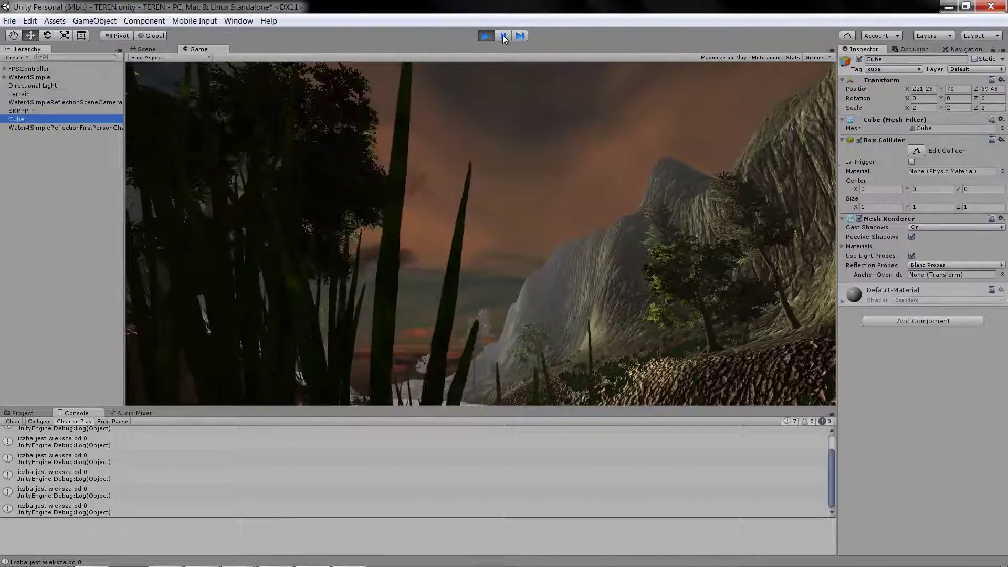
click(146, 48)
double_click(42, 119)
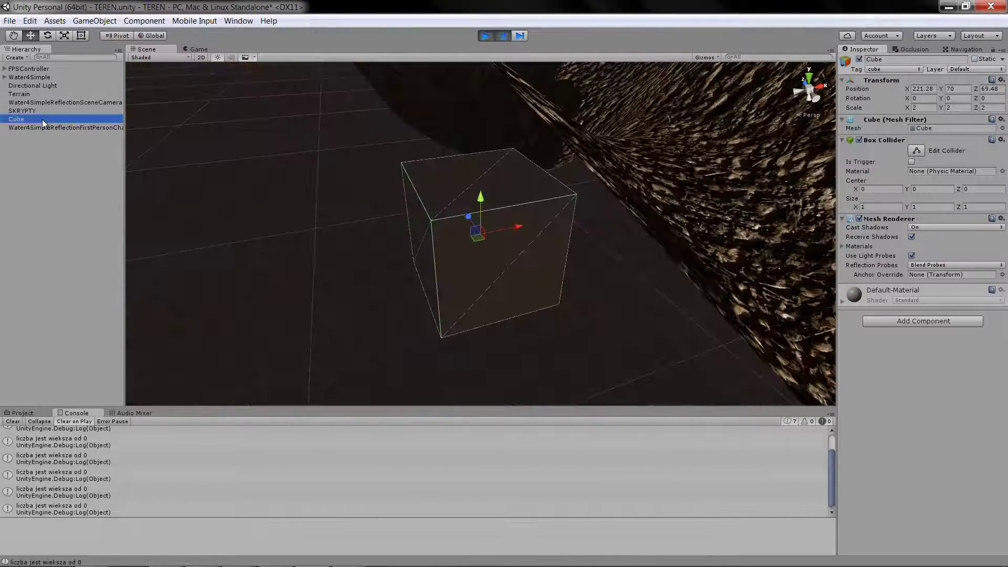
right_drag(496, 235, 499, 131)
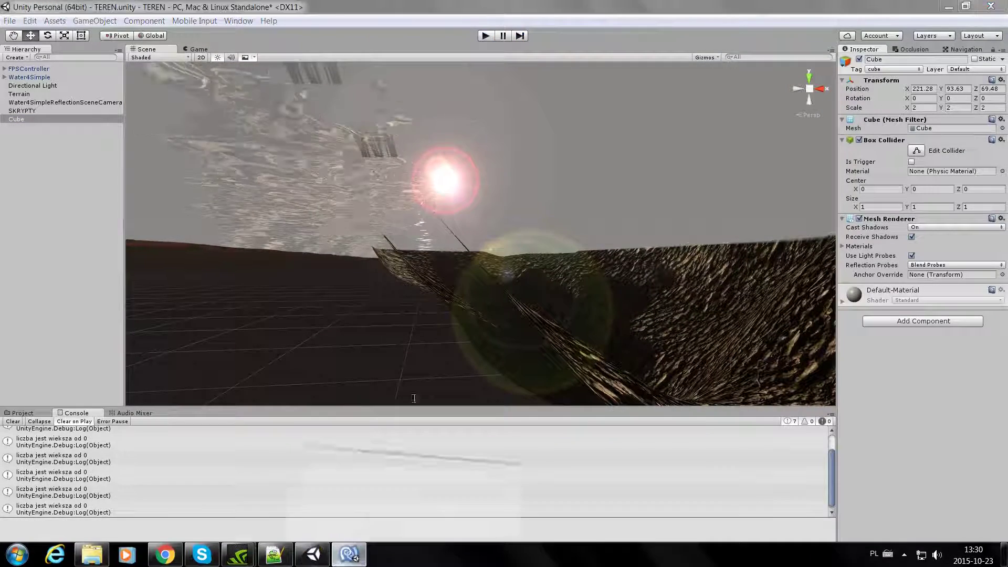
Step: Change the y value on line 12 from 70 to 150 and save the script
click(348, 561)
drag(465, 212, 449, 212)
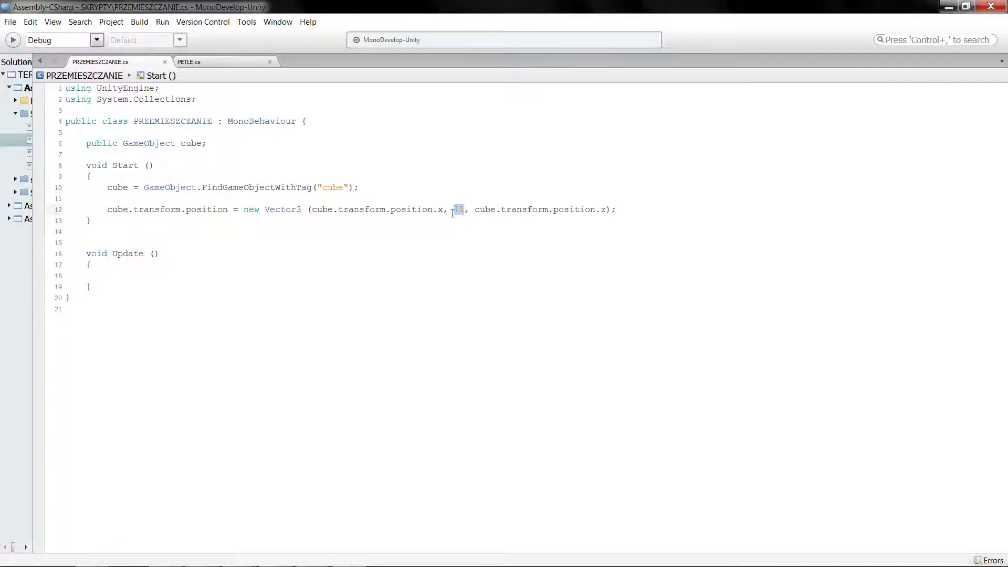
text(150)
click(11, 21)
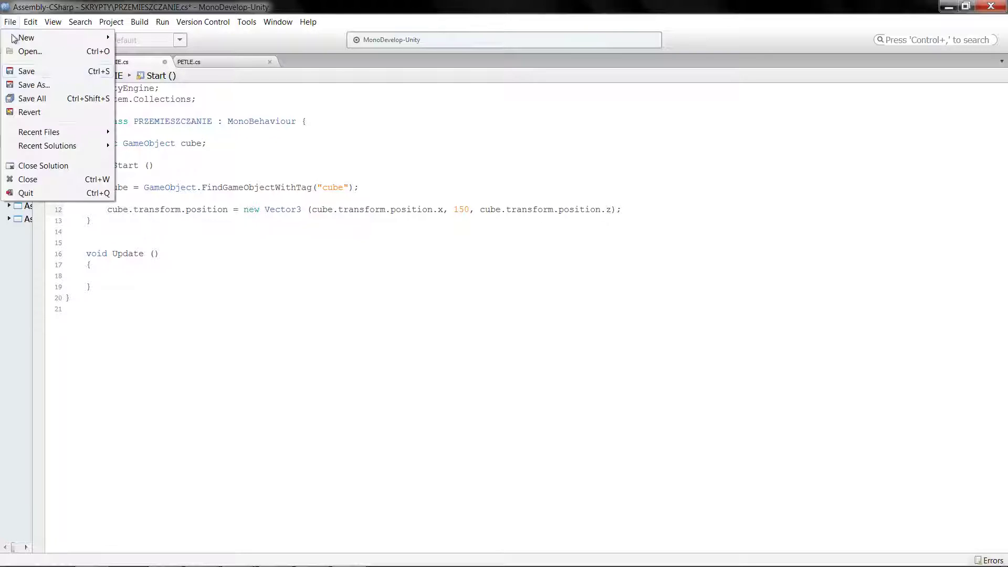
click(27, 71)
click(949, 7)
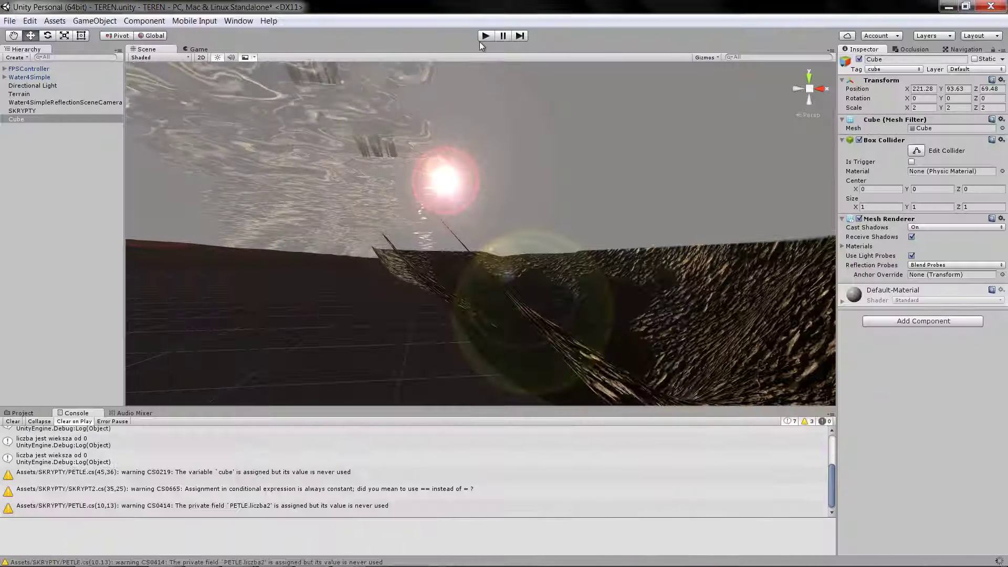
Step: Play and stop the scene to see the cube at Y 150, then reopen PRZEMIESZCZANIE.cs in MonoDevelop
click(485, 36)
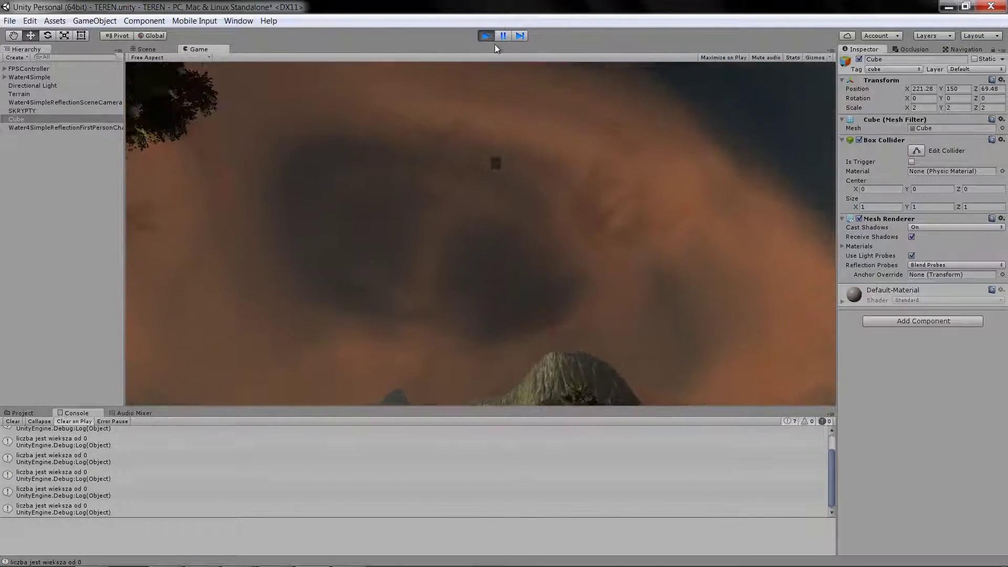
click(487, 34)
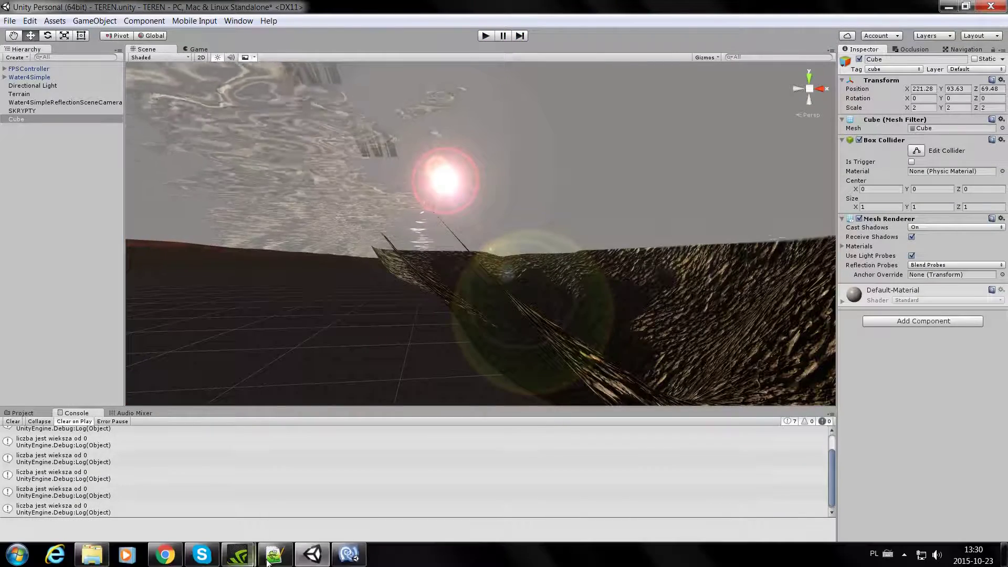
click(270, 557)
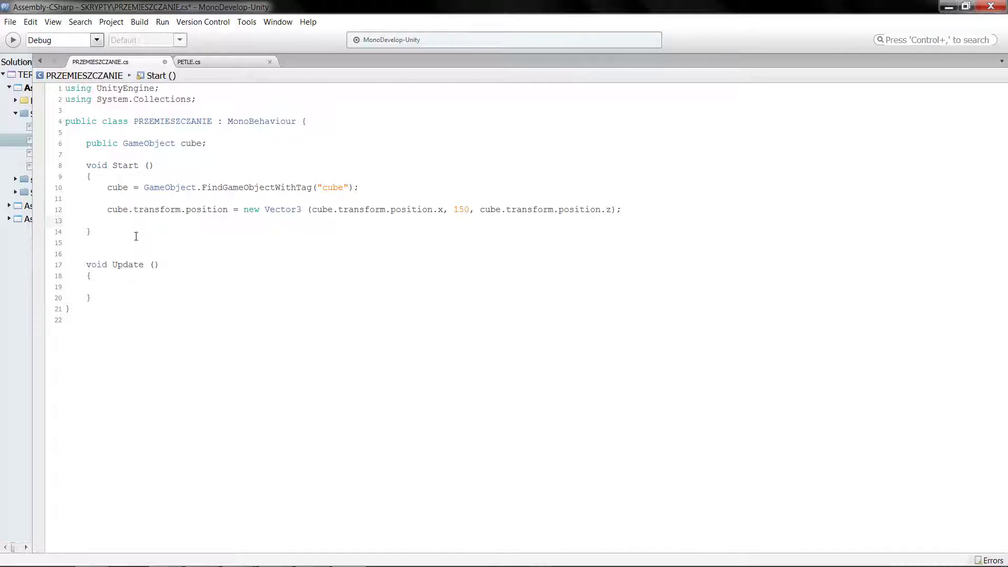
Step: Add cube.transform.Rotate(15, 25, 35); on line 13 and select the Y value 150 on line 12
text(c)
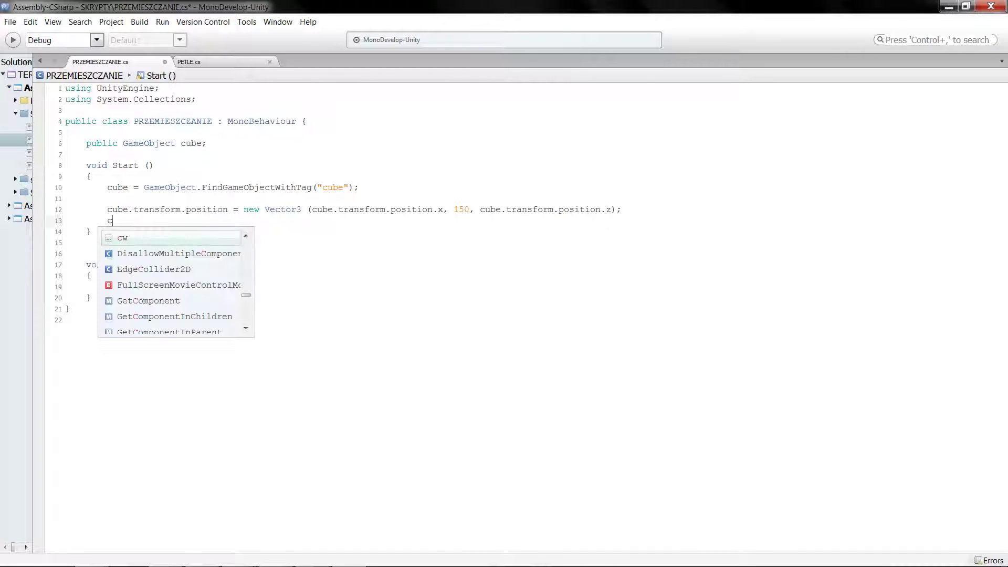
text(ube)
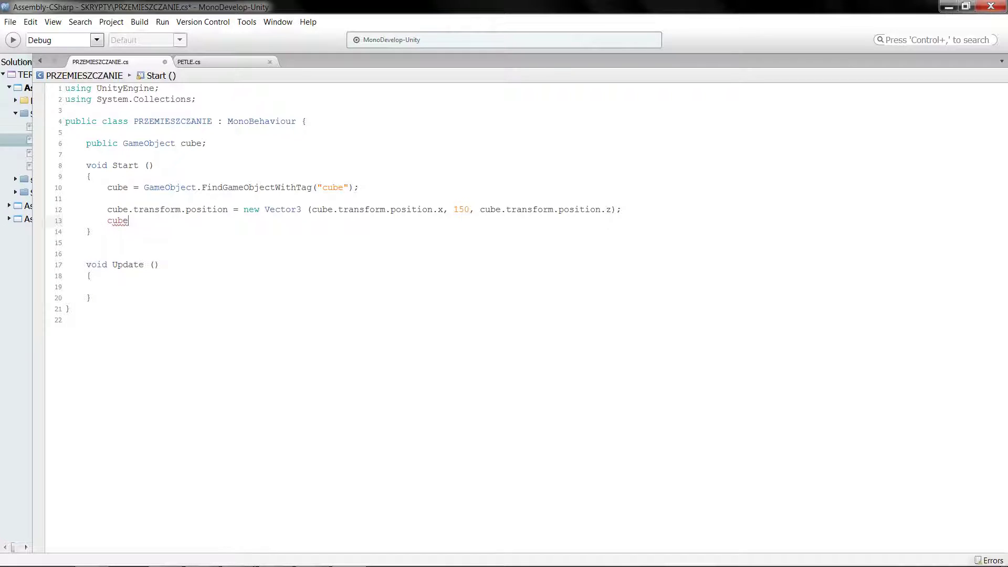
text(.tr)
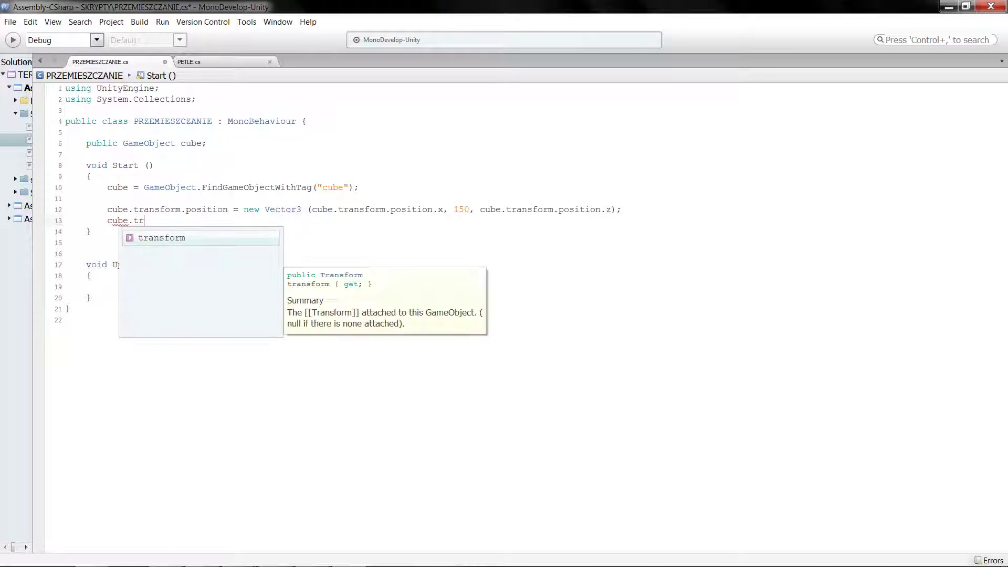
key(Return)
text(.)
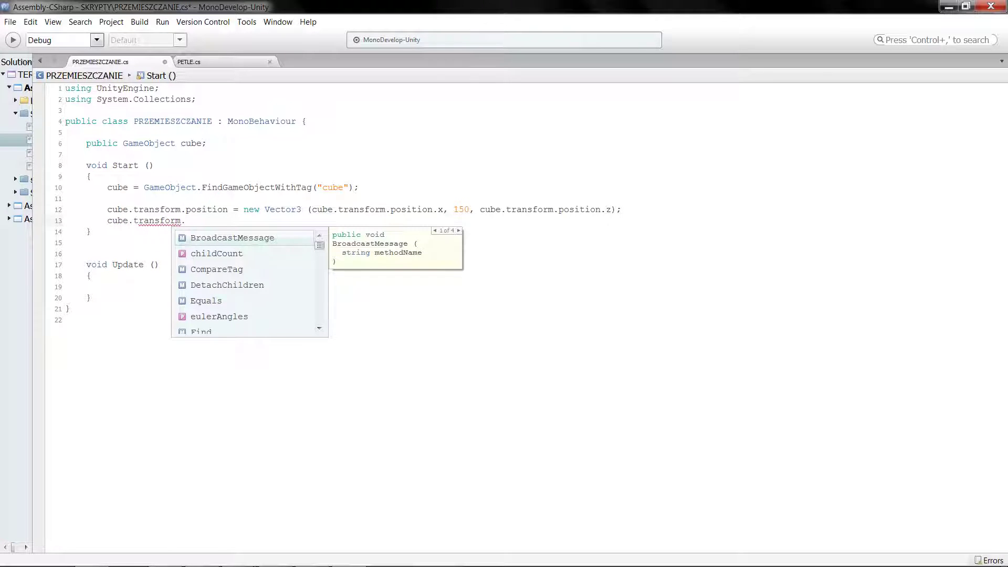
text(r)
key(Down)
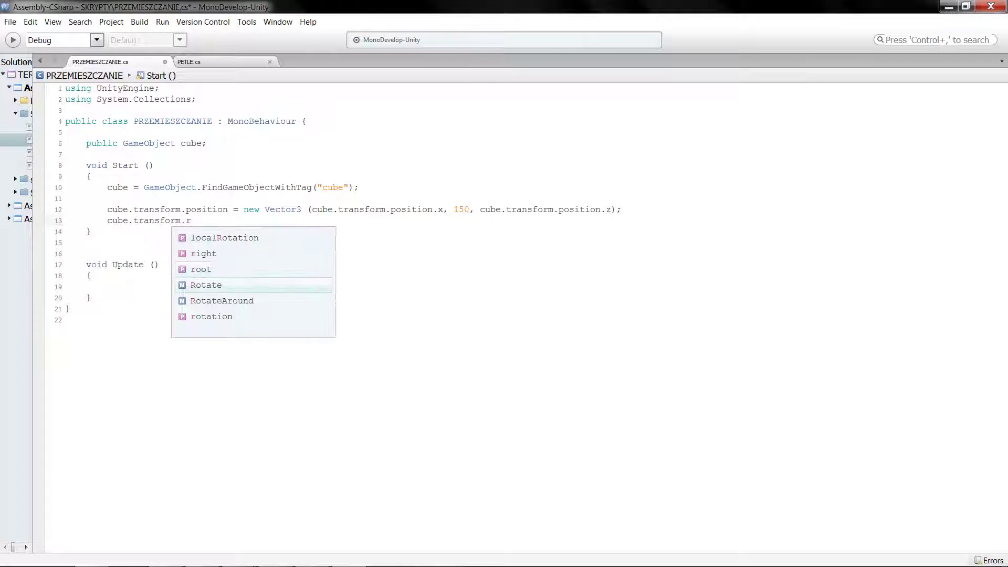
key(Return)
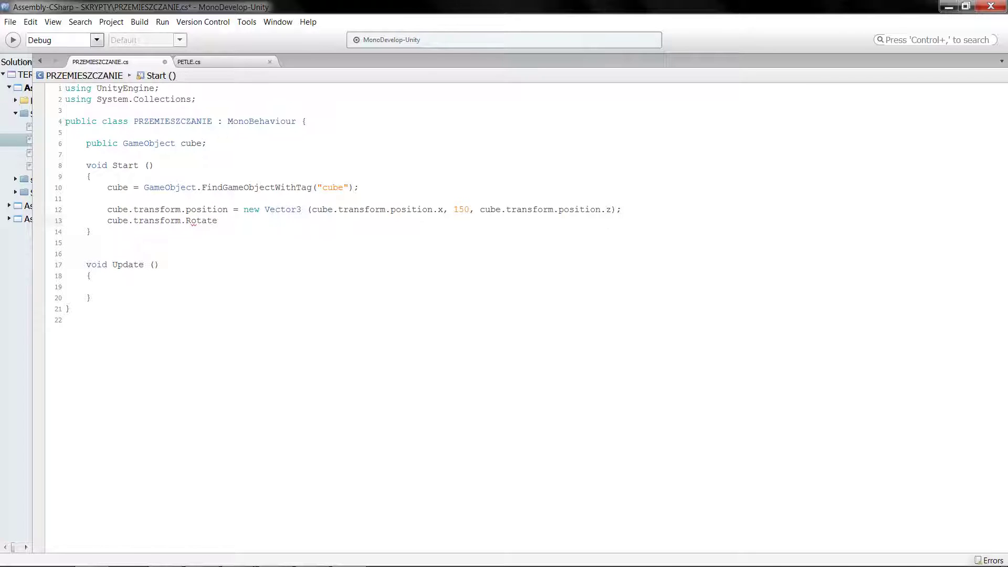
text((15)
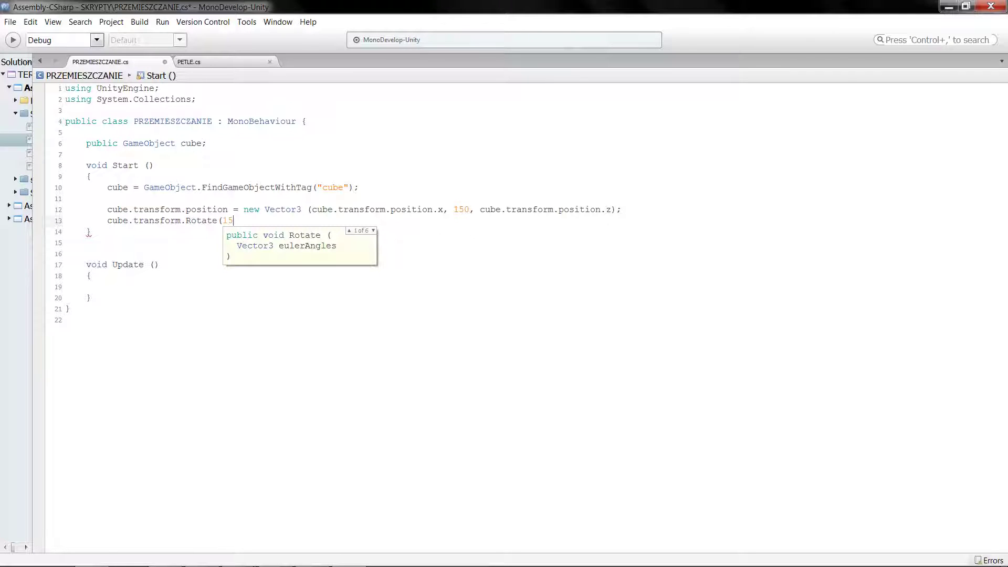
text(, 25, 35)
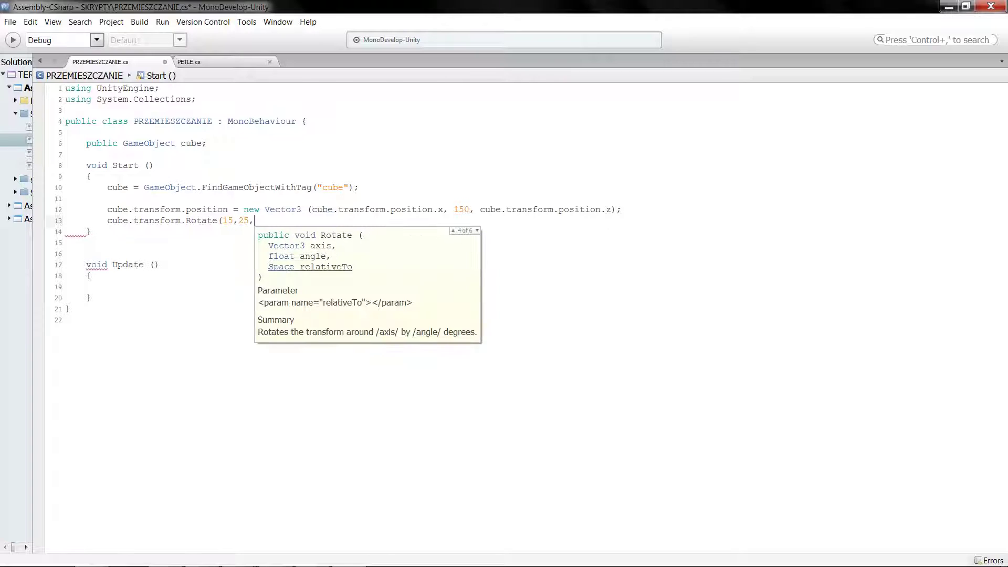
text())
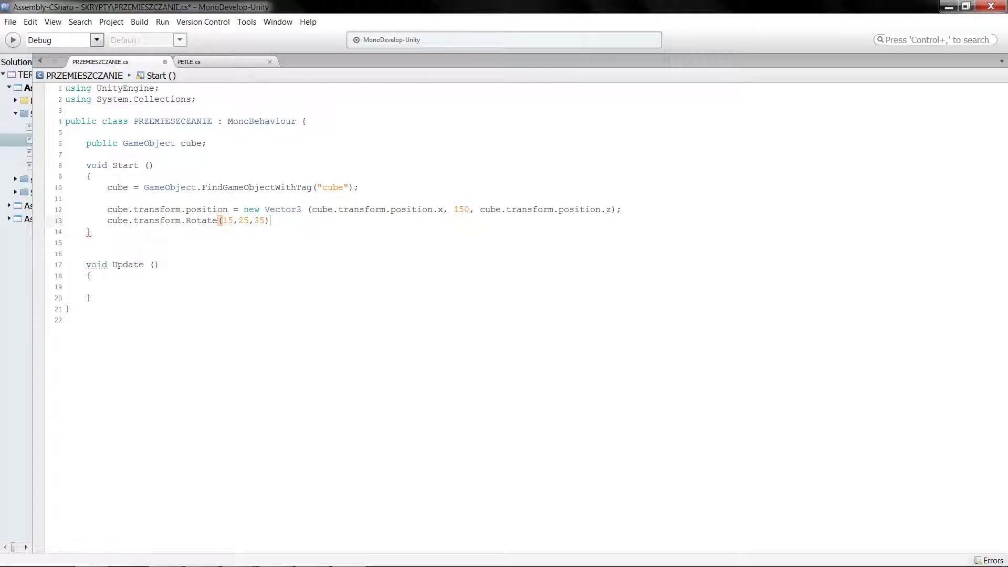
text(;)
drag(469, 210, 455, 209)
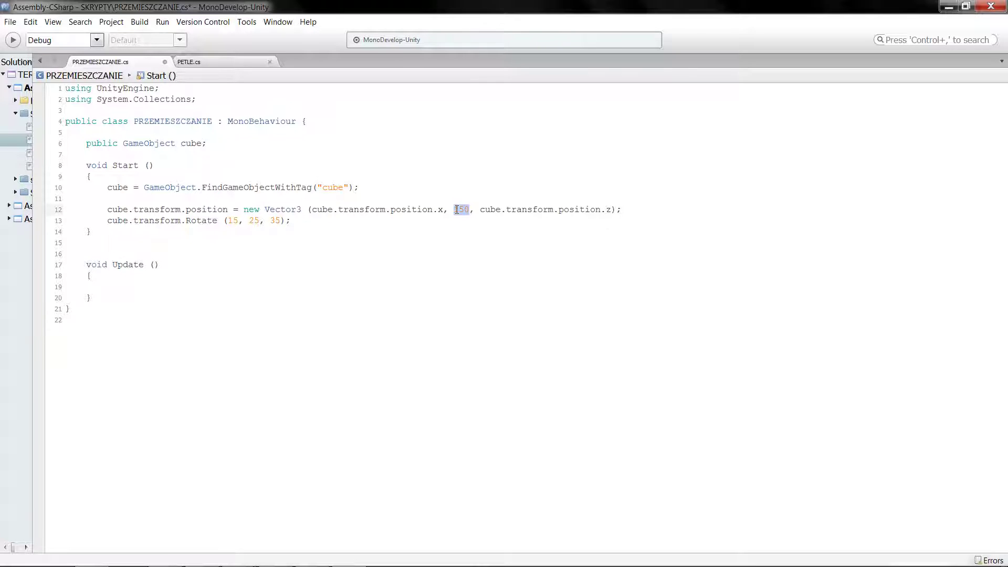
Step: Change the Y value to 90 and save the script
text(90)
drag(12, 11, 13, 21)
click(11, 30)
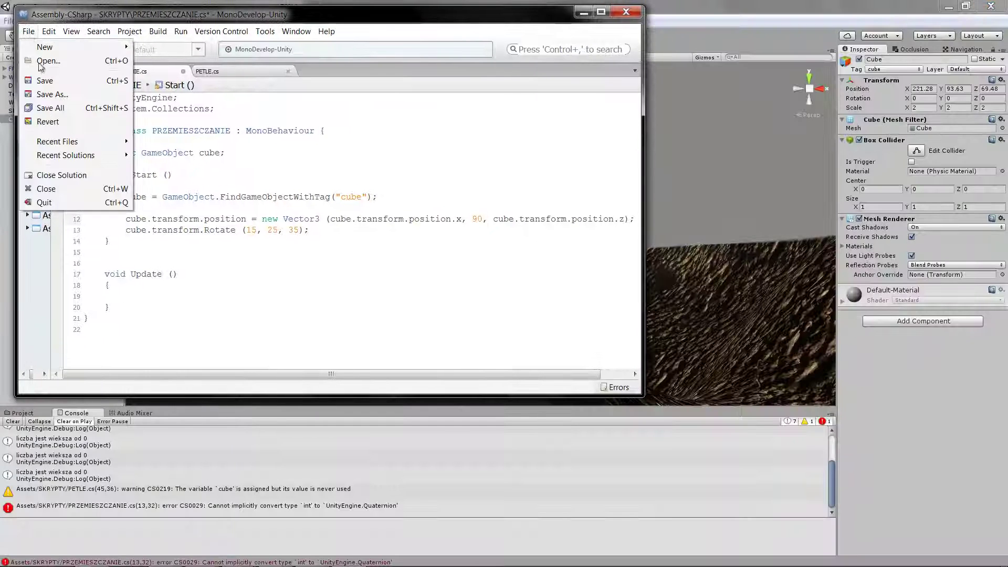
click(37, 79)
Step: Play the scene in Unity, look around the Game view at the rotated cube, and stop
click(724, 20)
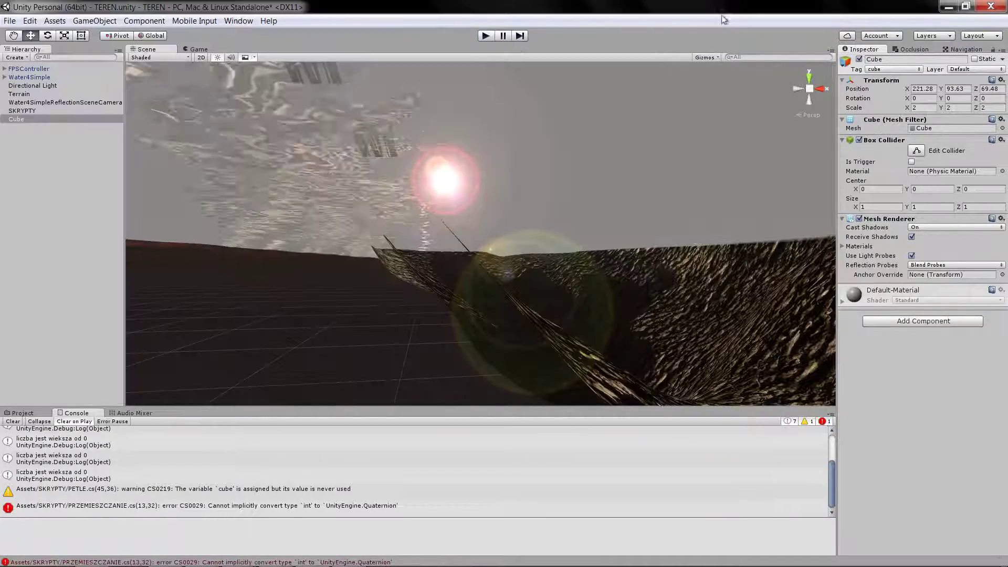
click(486, 35)
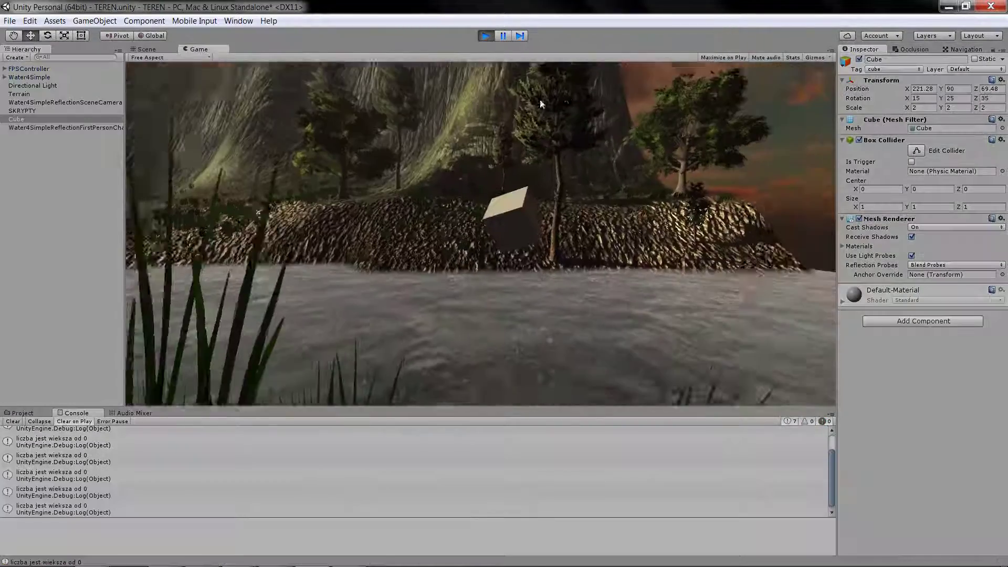
click(505, 106)
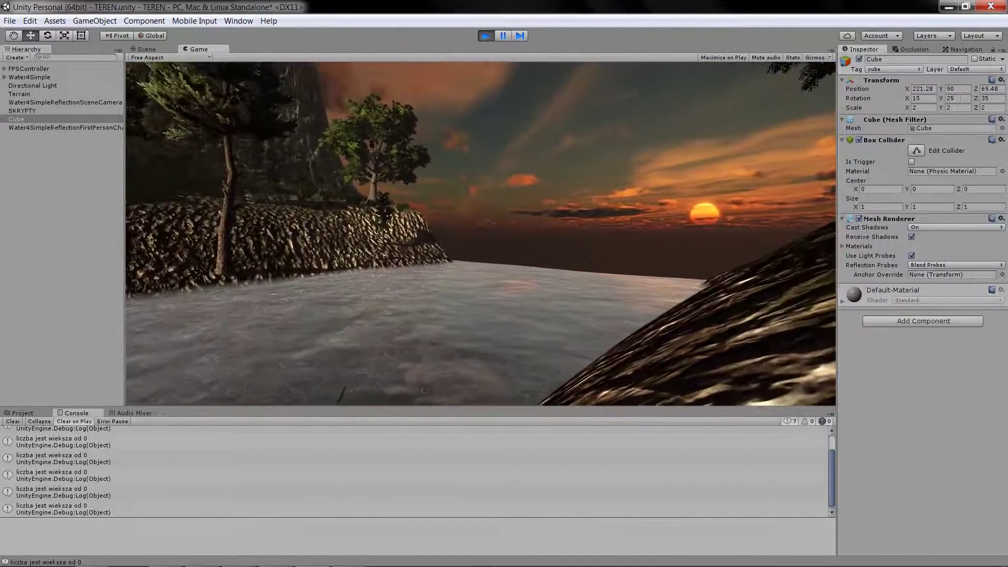
key(Escape)
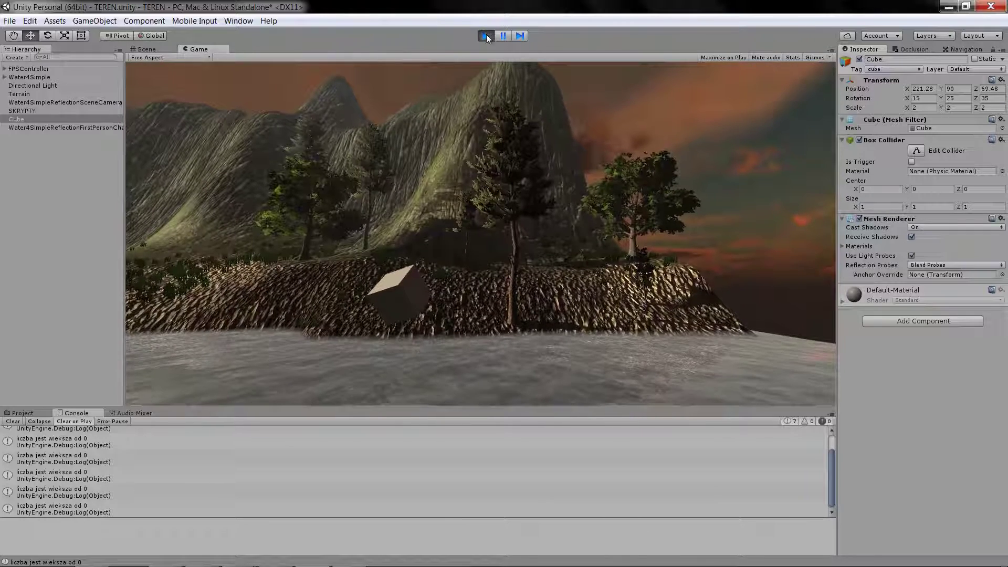
click(487, 36)
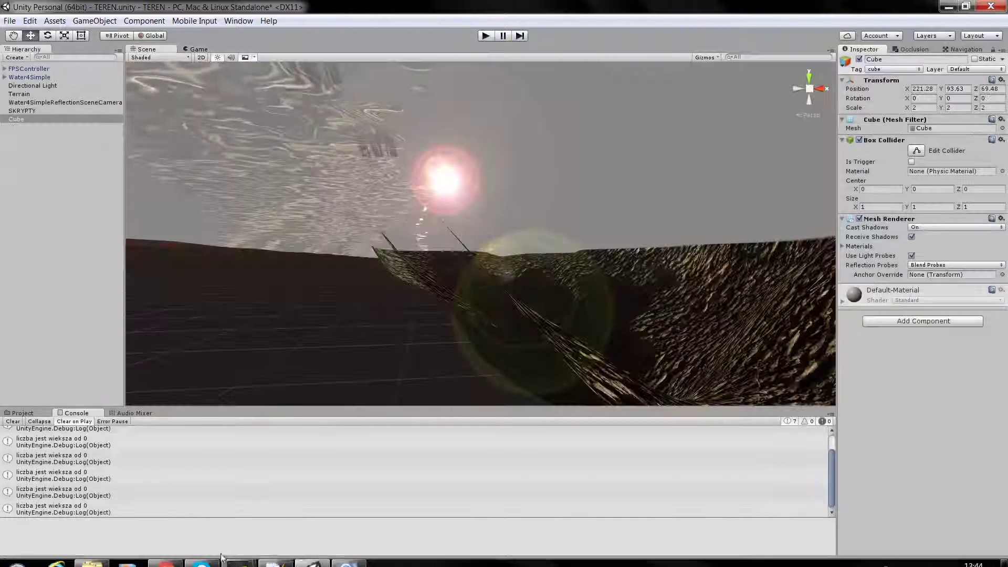
Step: Delete the 15 from the Rotate call on line 13, undoing a mistaken Cubemap completion
click(349, 555)
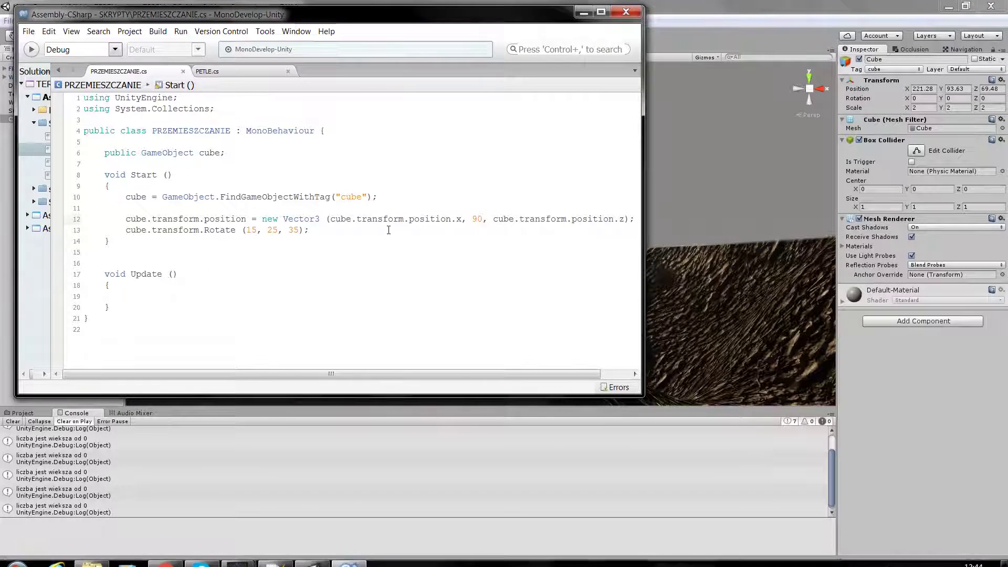
double_click(253, 231)
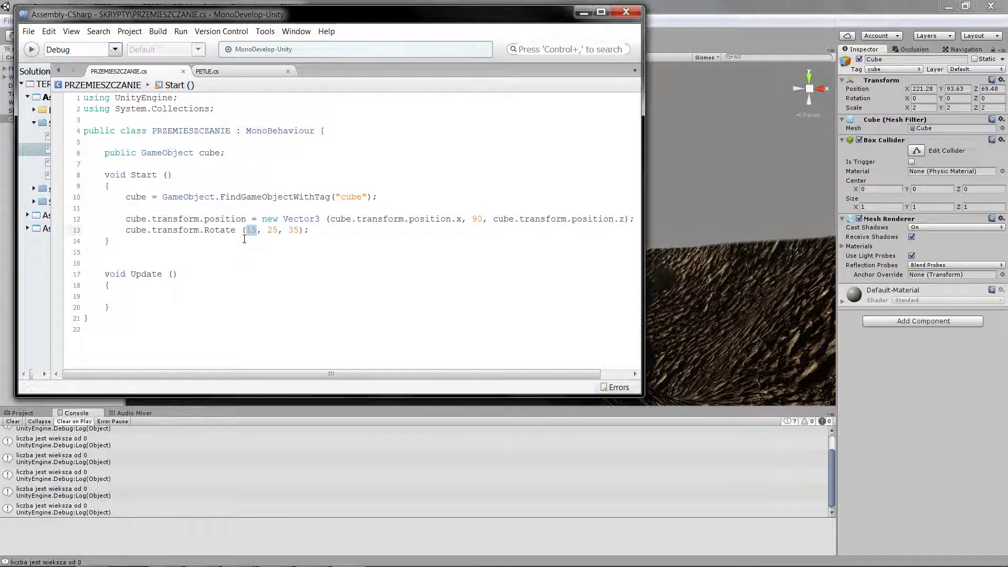
key(BackSpace)
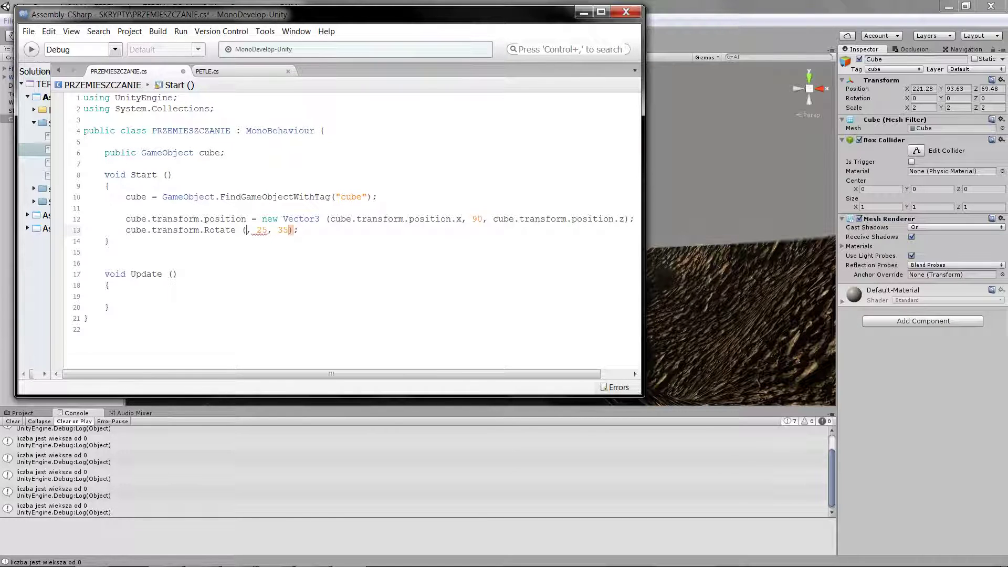
text(Cub)
key(Return)
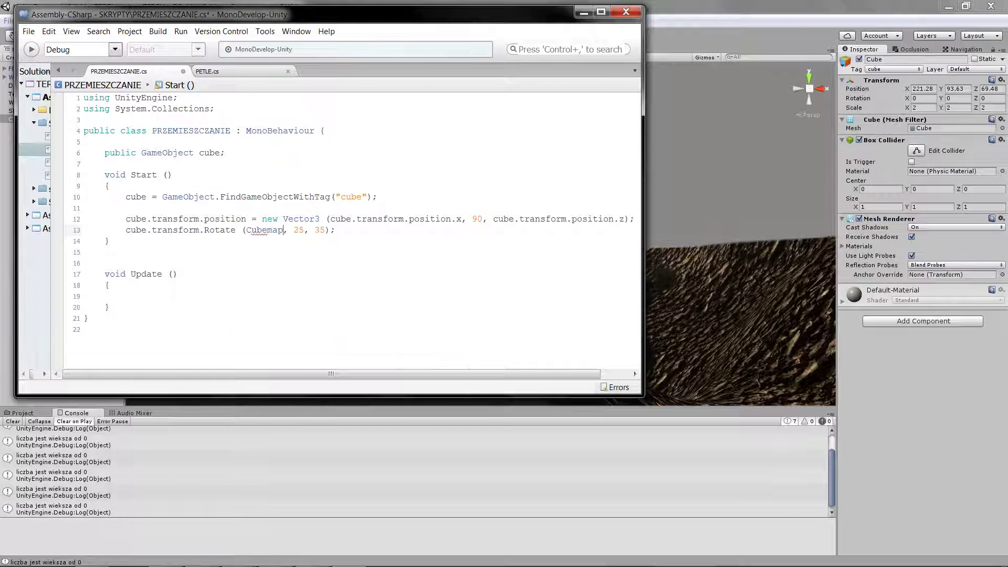
key(BackSpace)
key(BackSpace)
key(BackSpace)
key(BackSpace)
key(BackSpace)
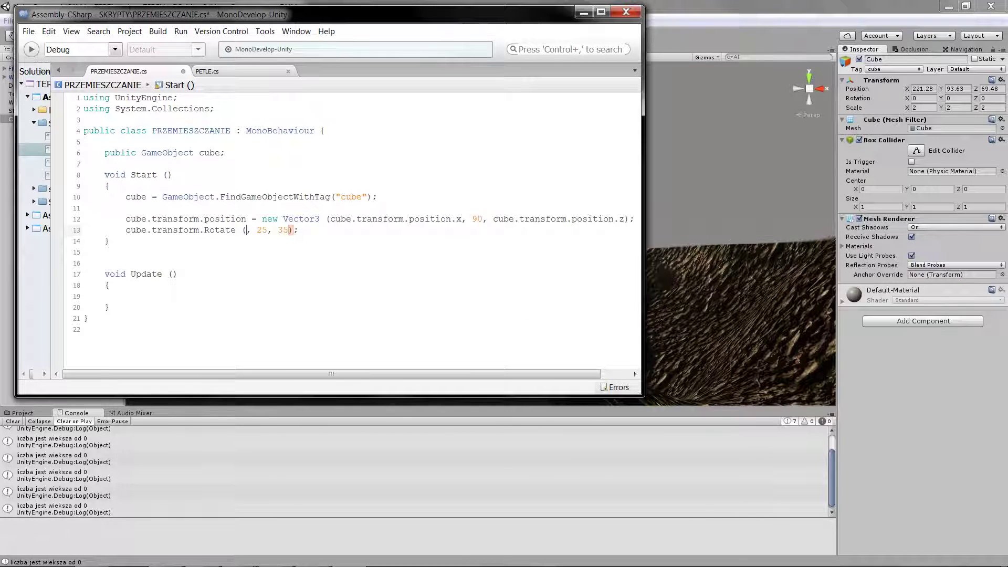
text(cube)
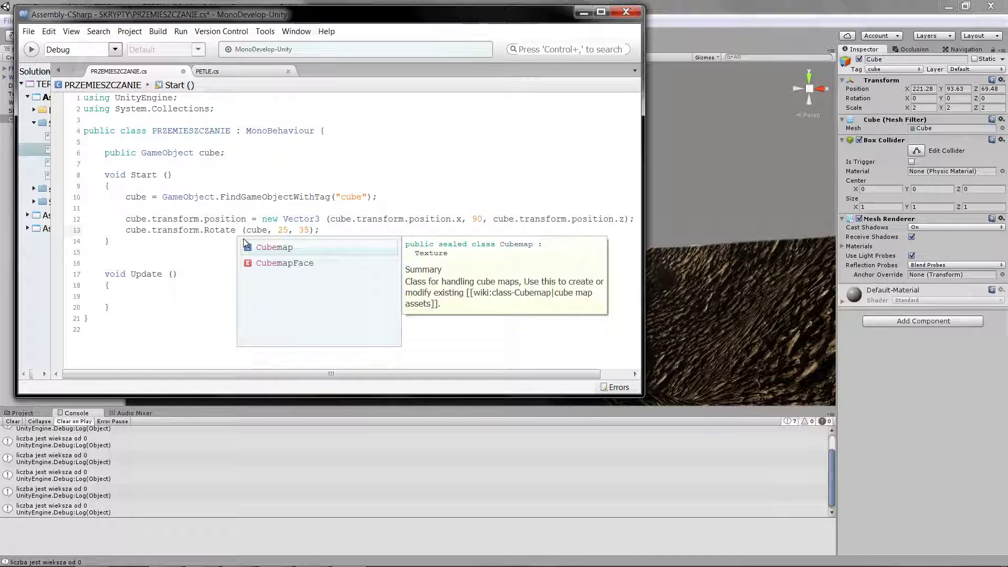
text(.tr)
key(BackSpace)
key(BackSpace)
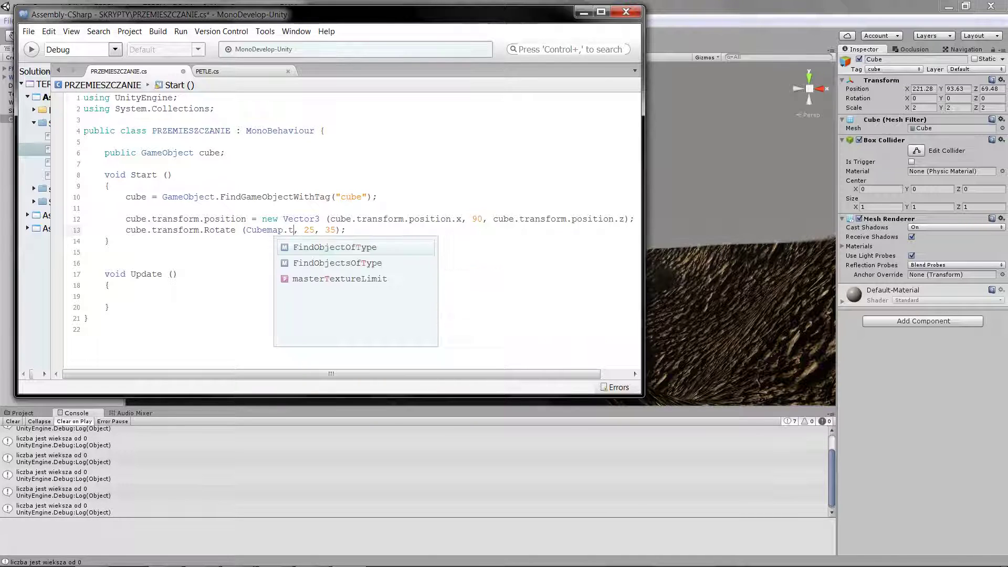
key(BackSpace)
key(BackSpace)
key(BackSpace)
key(BackSpace)
key(BackSpace)
key(BackSpace)
key(BackSpace)
key(BackSpace)
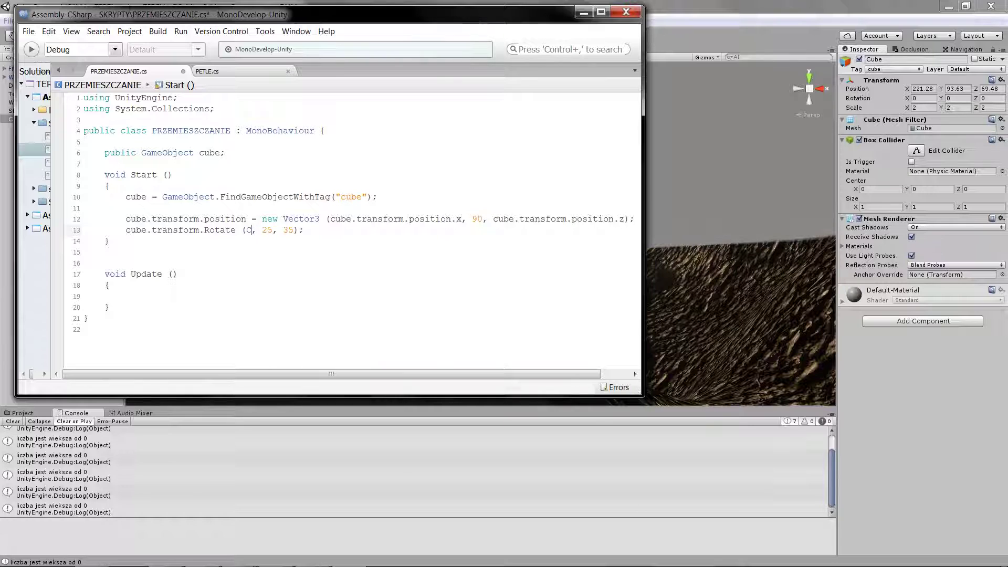
Step: Enter cube.transform.rotation.x as the Rotate call's first argument
text(cu)
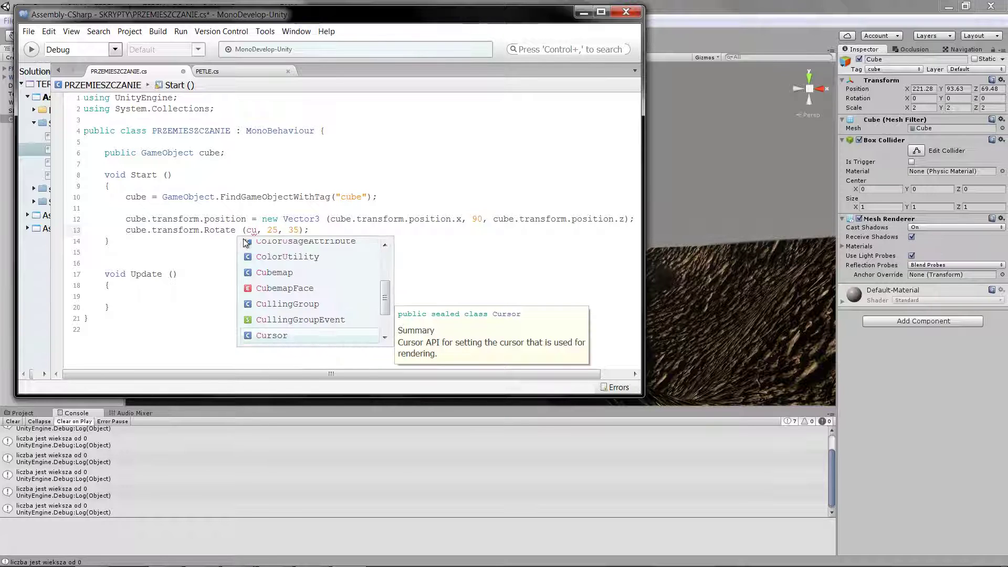
text(be)
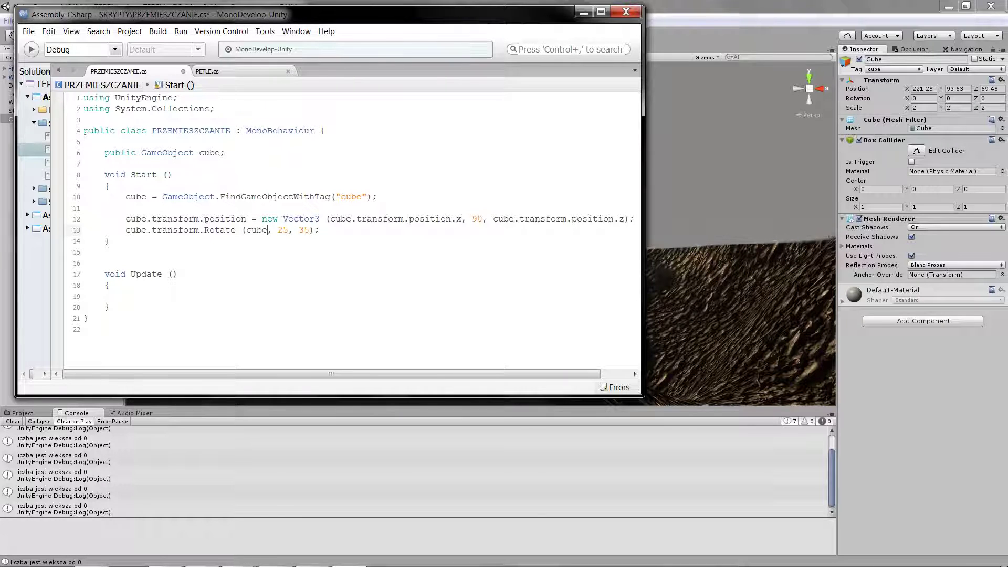
text(.tr)
key(Return)
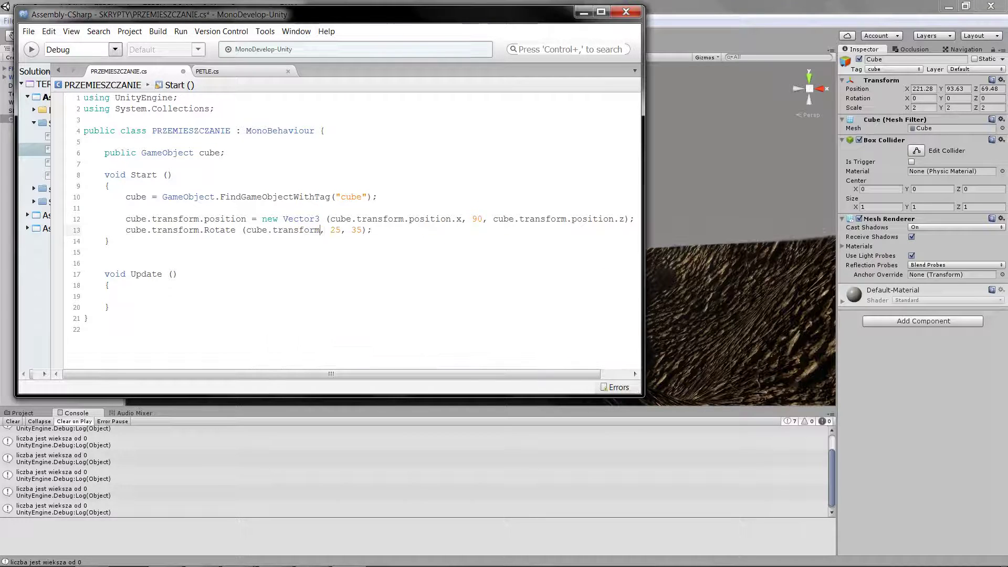
text(.ro)
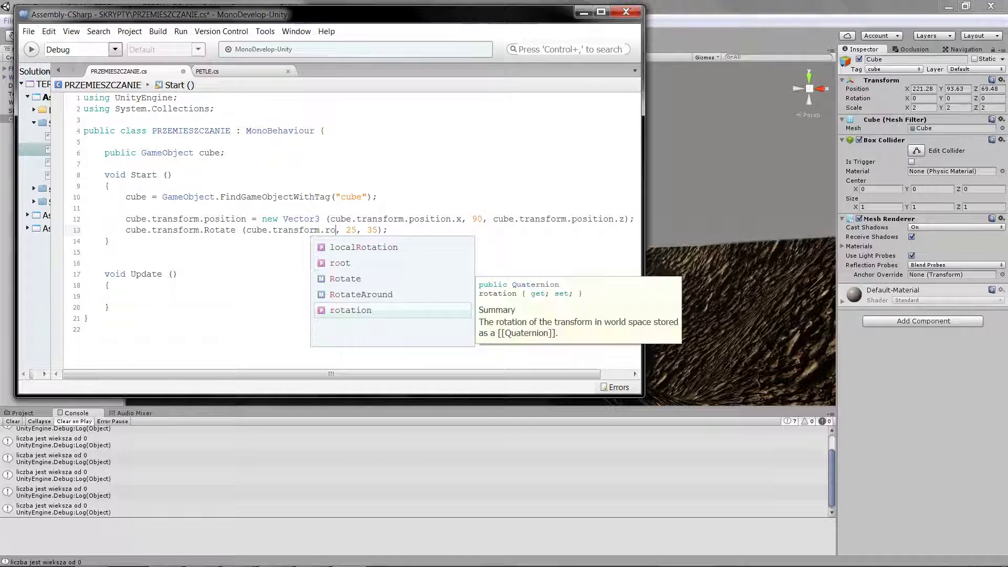
key(Up)
key(Down)
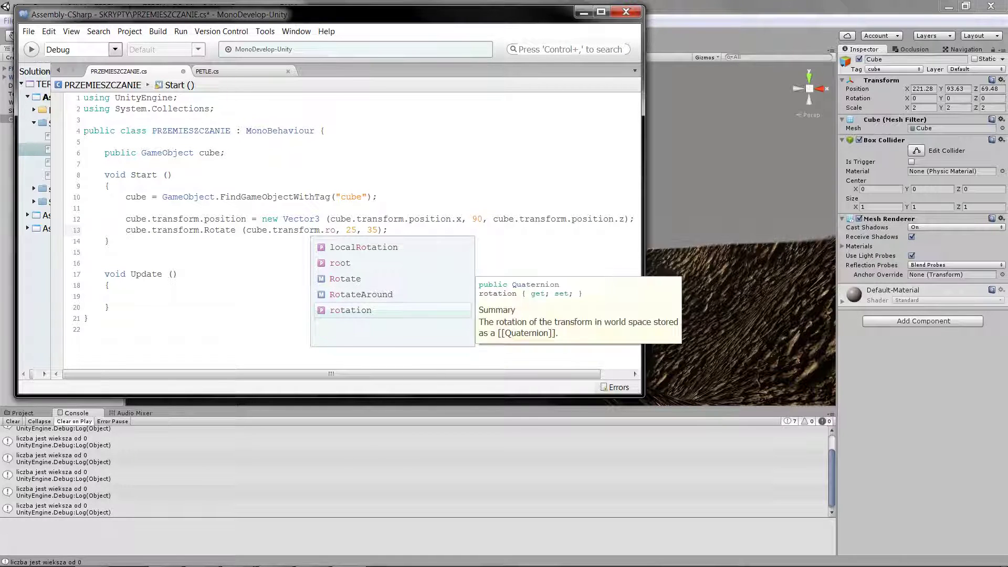
key(Return)
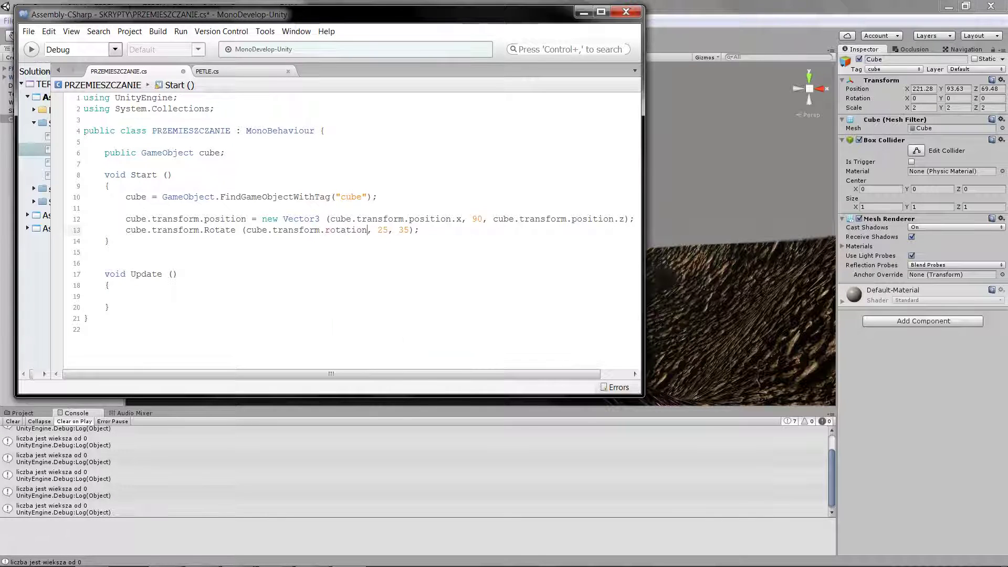
text(.)
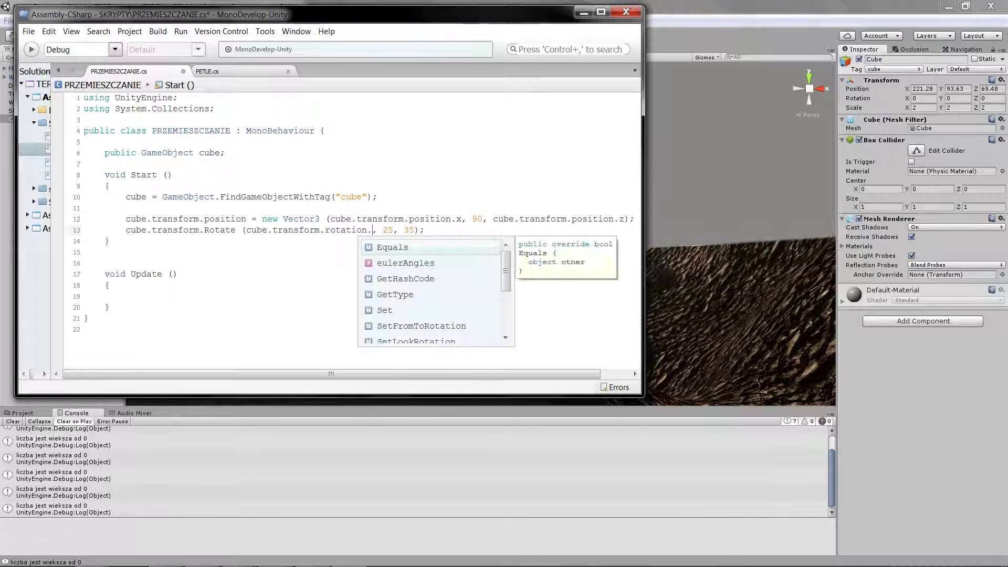
key(Left)
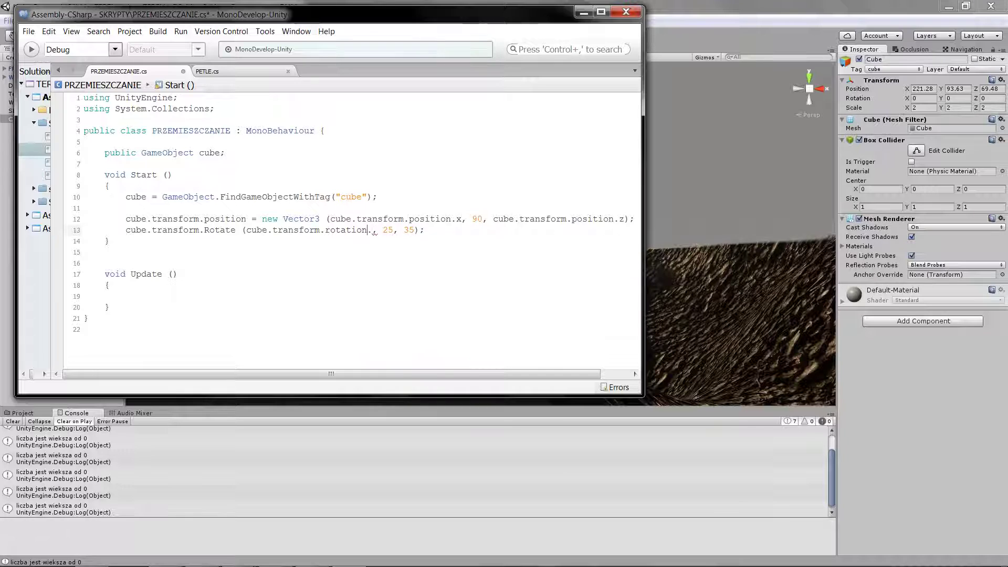
text(x)
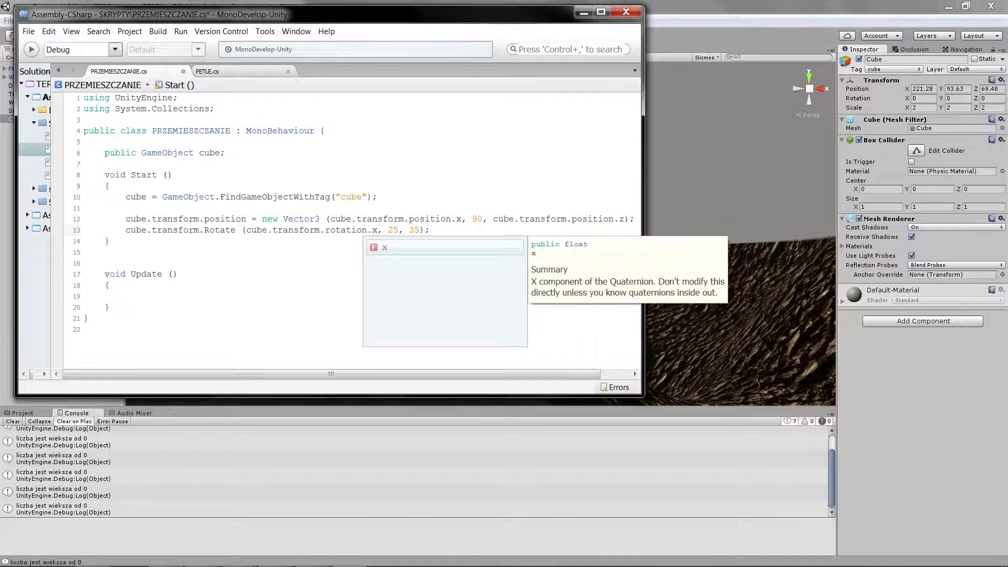
click(259, 232)
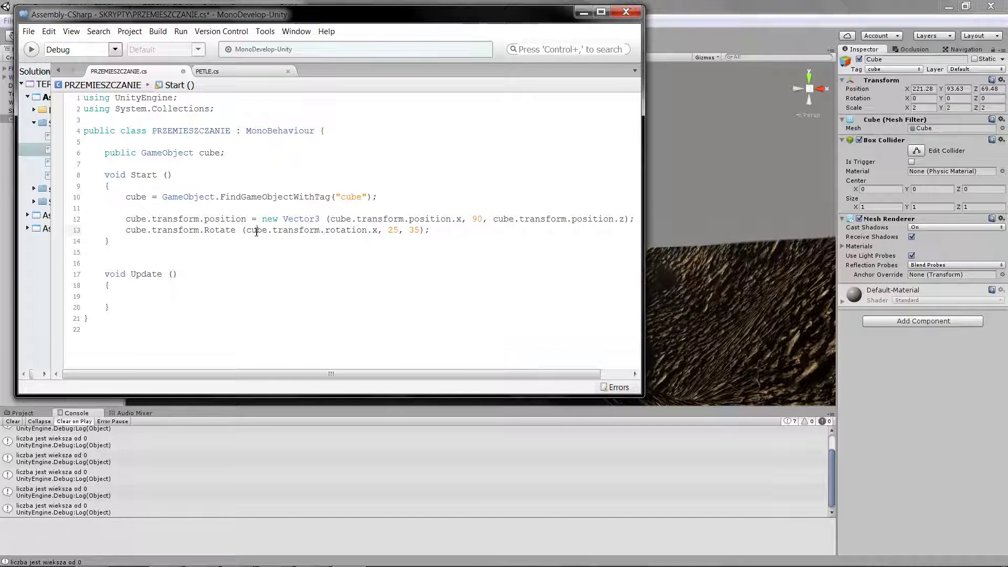
Step: Highlight parts of the Rotate call on line 13 to point them out
double_click(206, 232)
drag(368, 230, 334, 231)
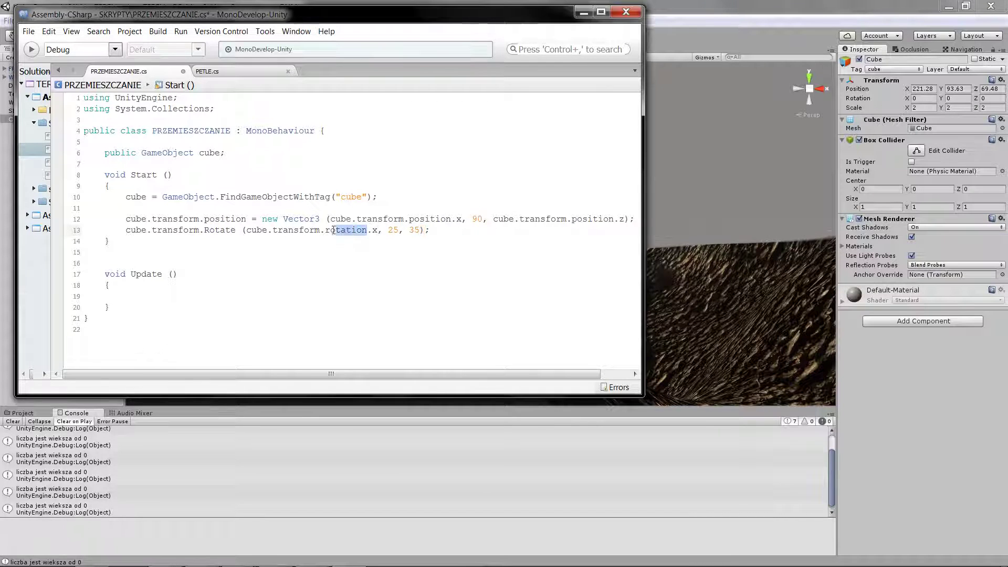
drag(245, 231, 216, 231)
click(269, 230)
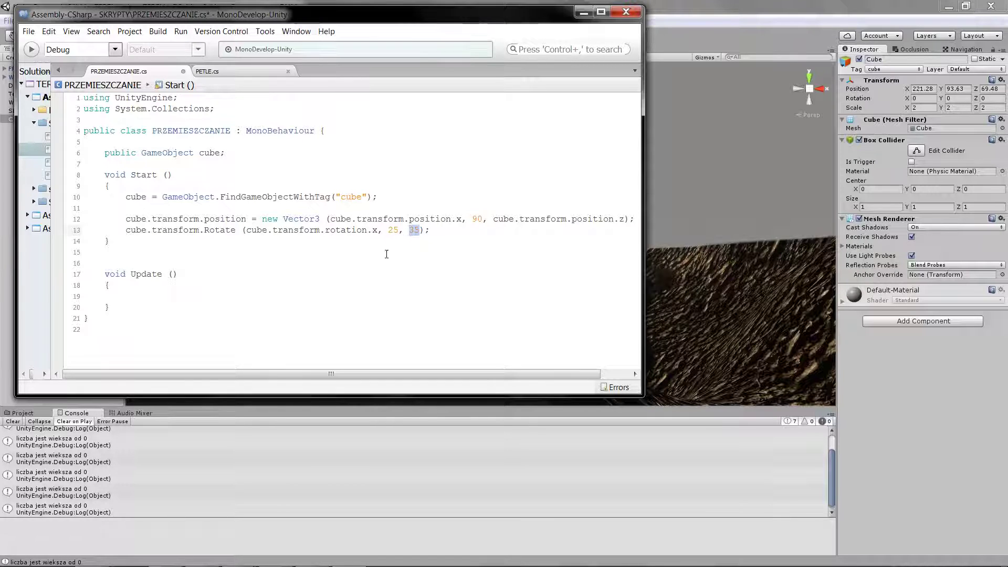
Step: Save PRZEMIESZCZANIE.cs and run the scene twice, seeing the cube at Y 90 rotated about -4.27, 25, 35
click(28, 33)
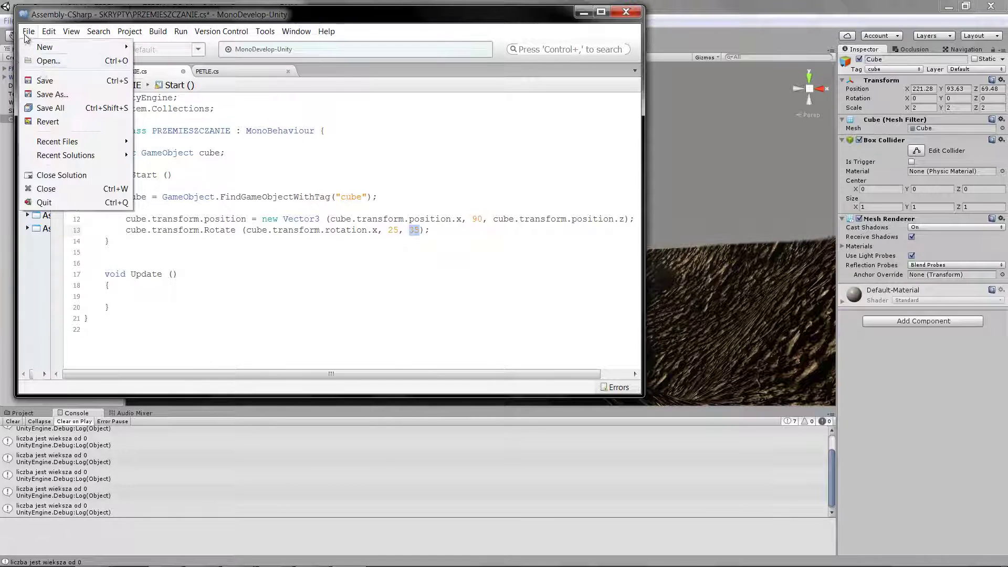
click(45, 82)
click(706, 5)
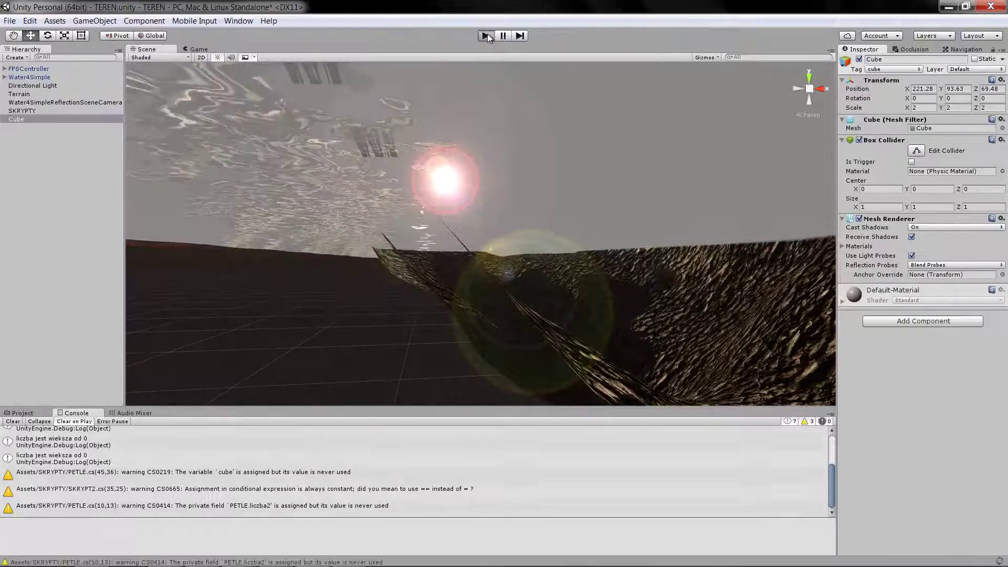
click(487, 36)
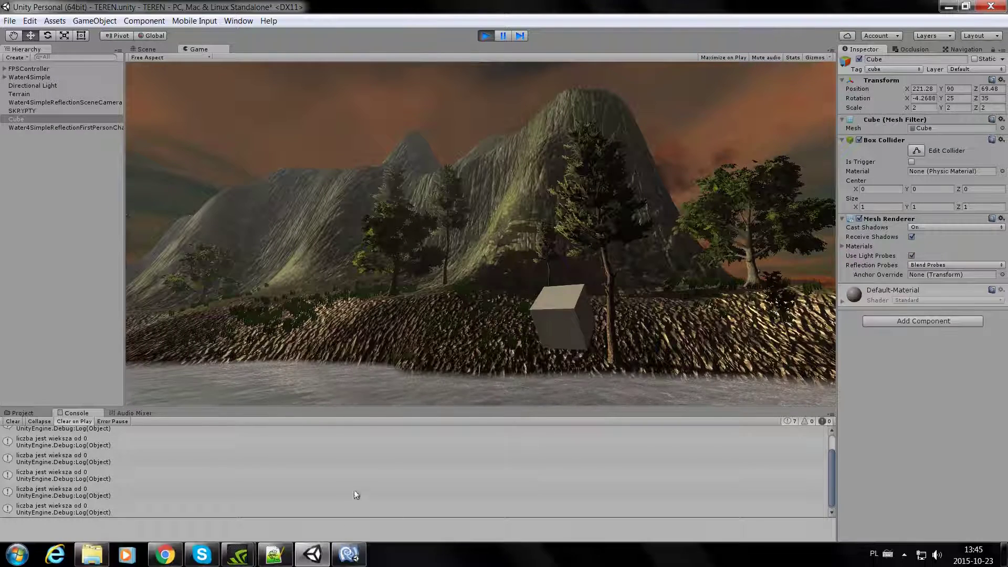
click(484, 36)
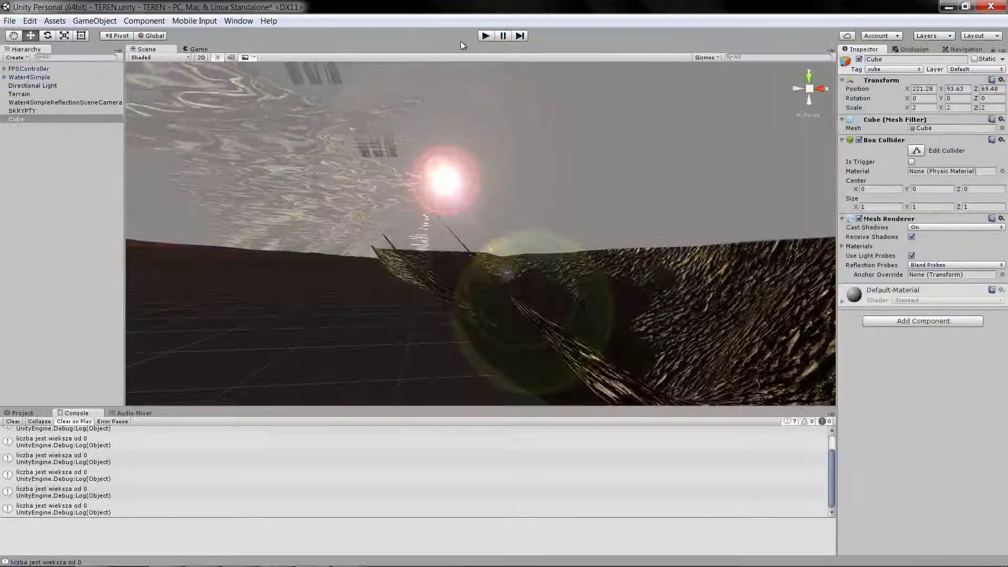
click(480, 38)
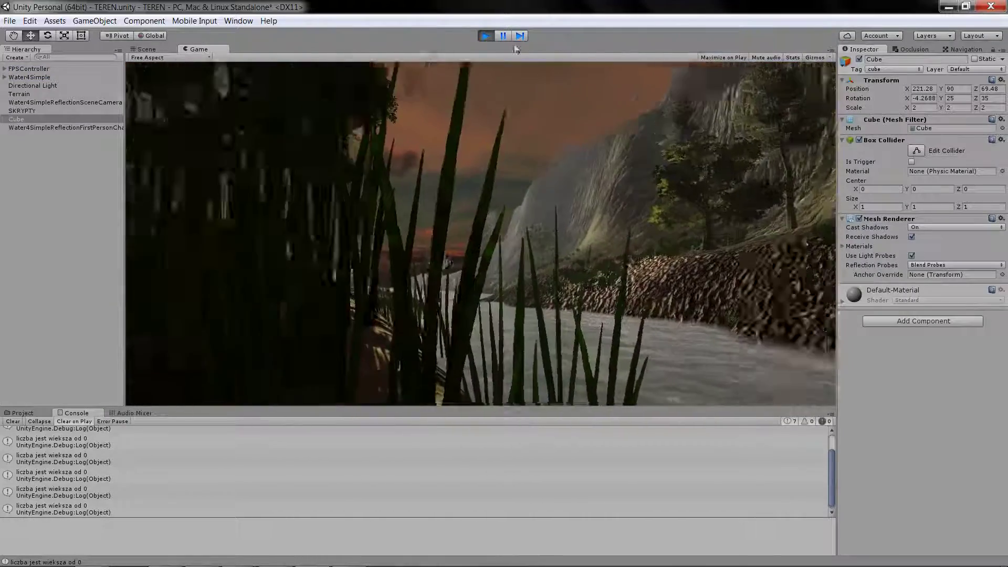
click(484, 36)
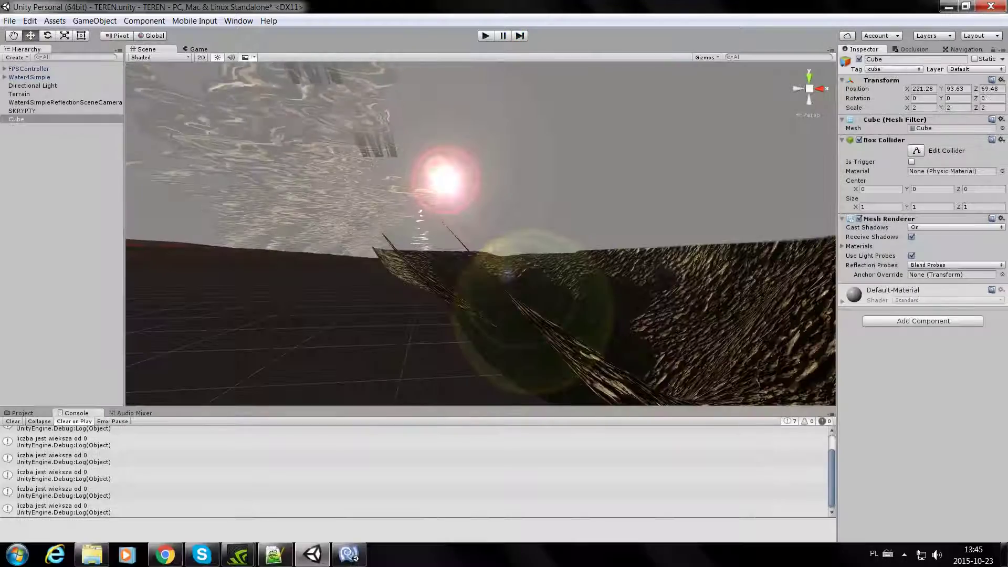
click(351, 555)
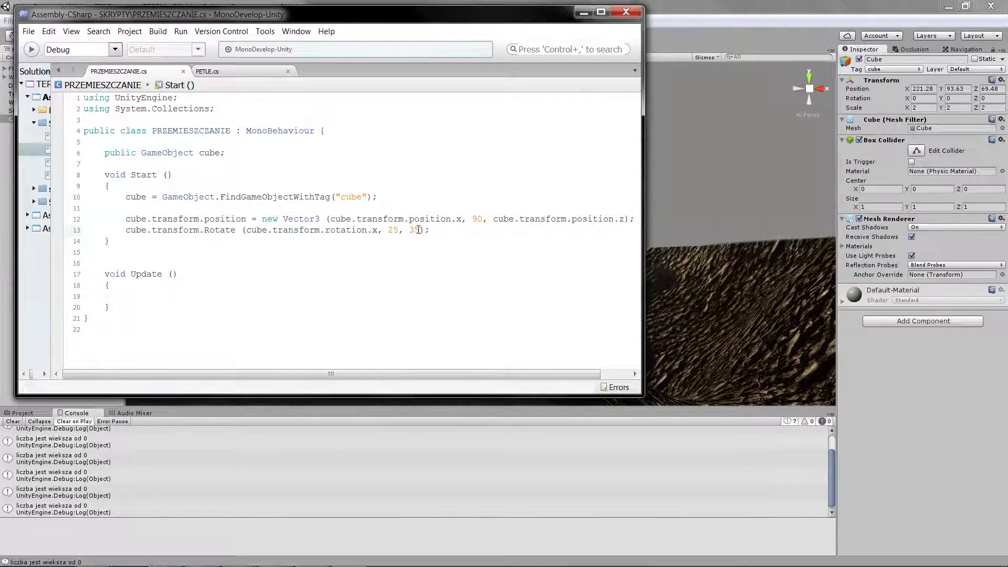
Step: Paste cube.transform.rotation.x over the 35 in Rotate and change x to z
drag(378, 231, 240, 231)
key(ctrl+c)
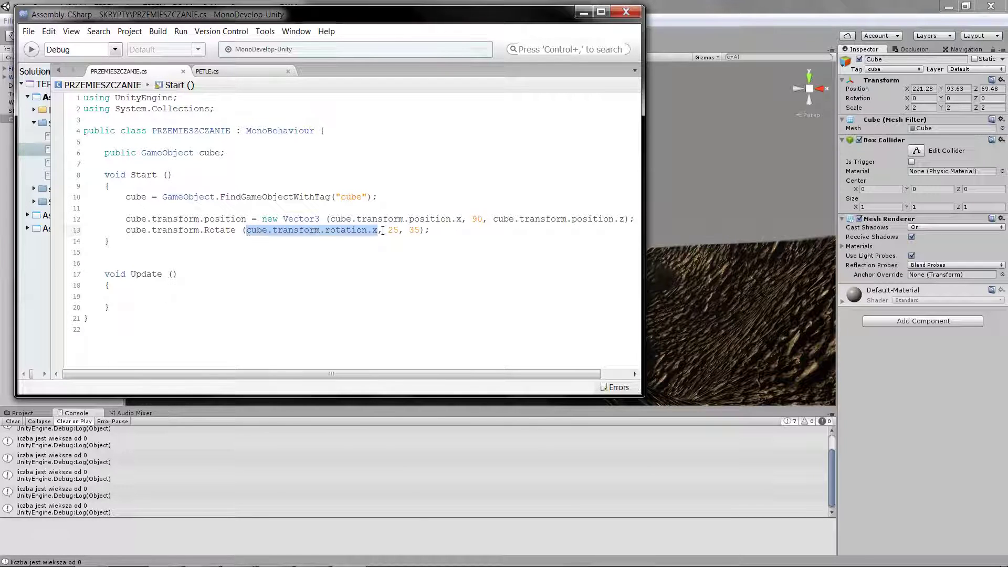
double_click(412, 230)
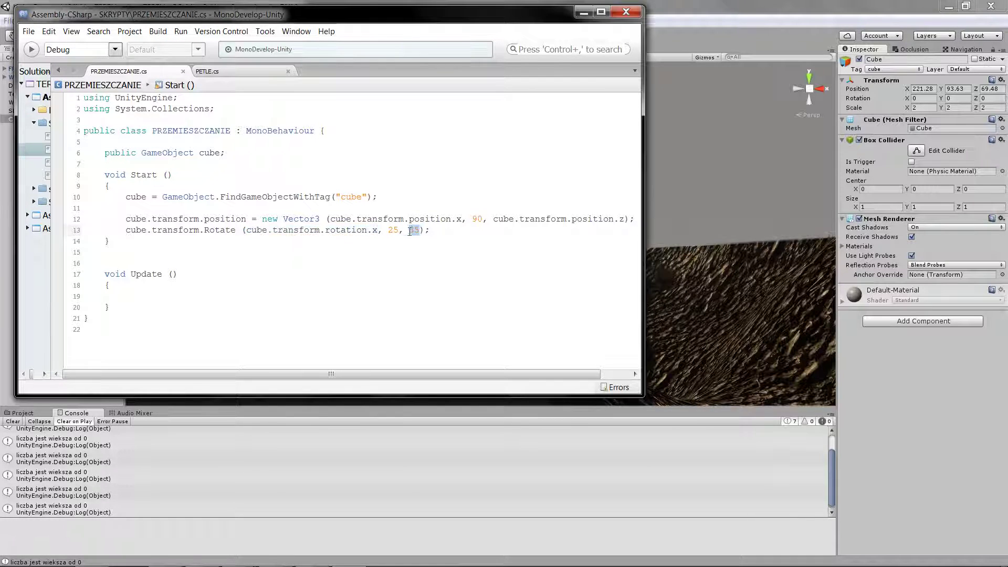
key(ctrl+v)
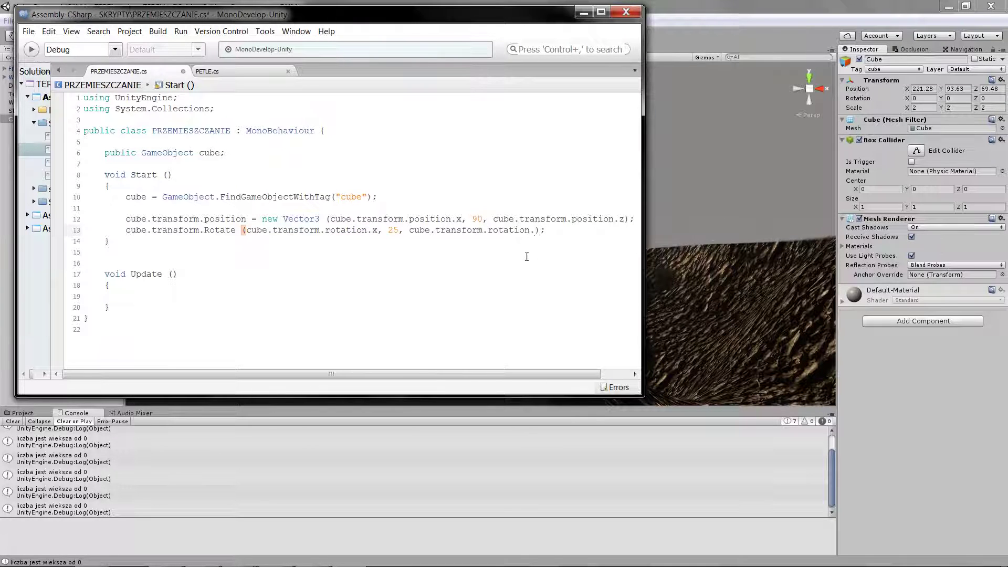
text(z)
Step: Save the script and start play mode in Unity to test it
click(29, 32)
click(49, 79)
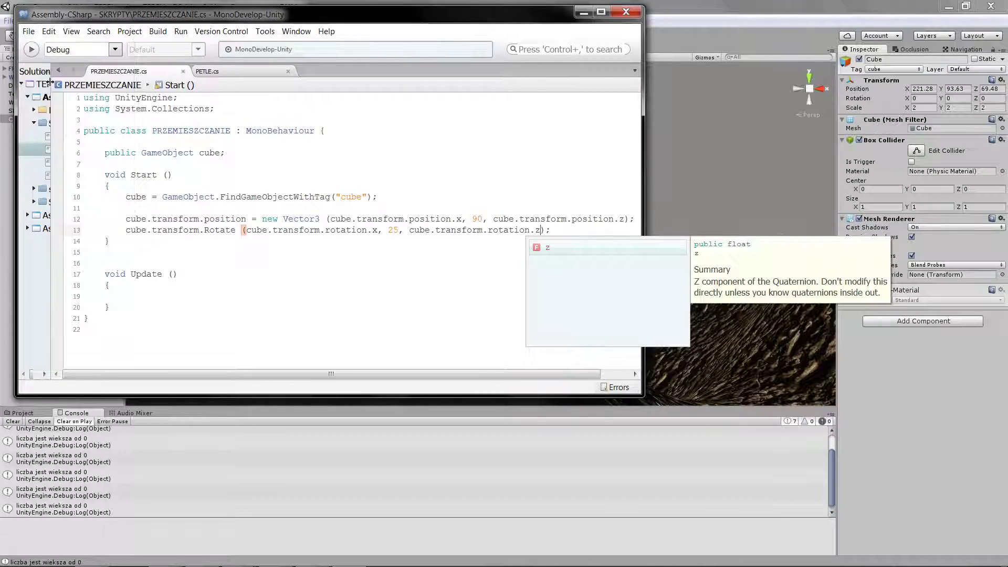
key(alt+Tab)
click(487, 36)
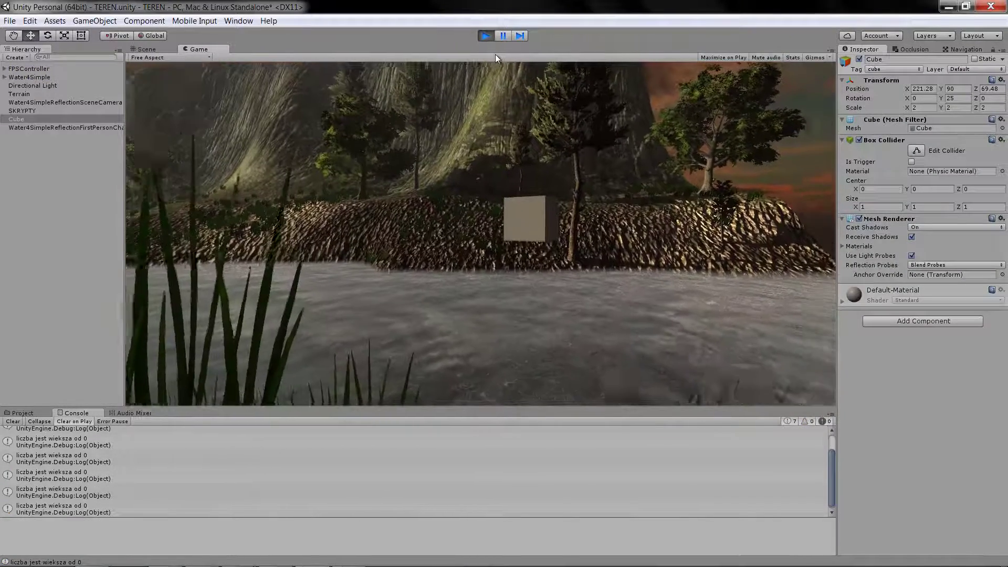
Step: Walk the player toward the cube during play to check its rotation, then stop the game
key(w)
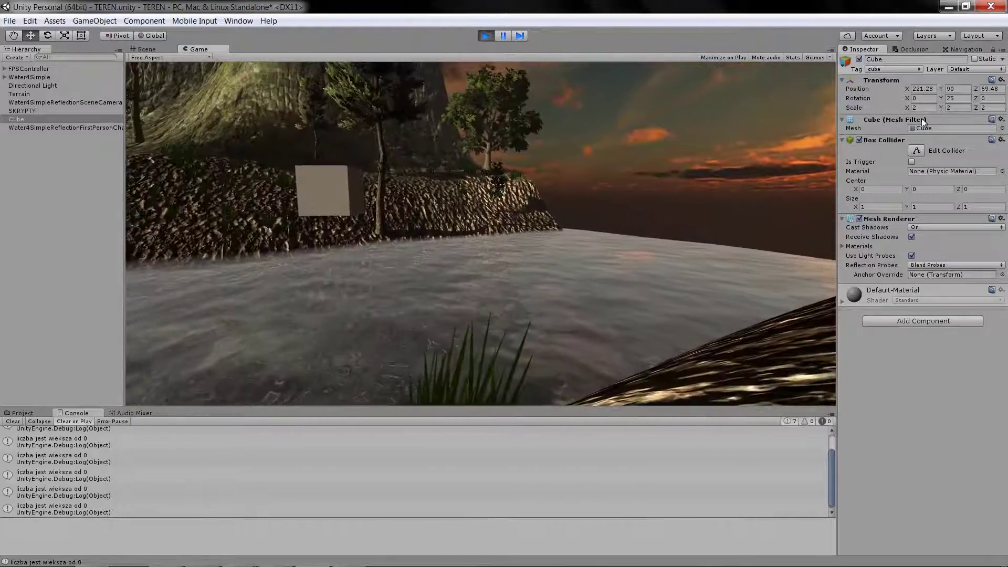
key(Escape)
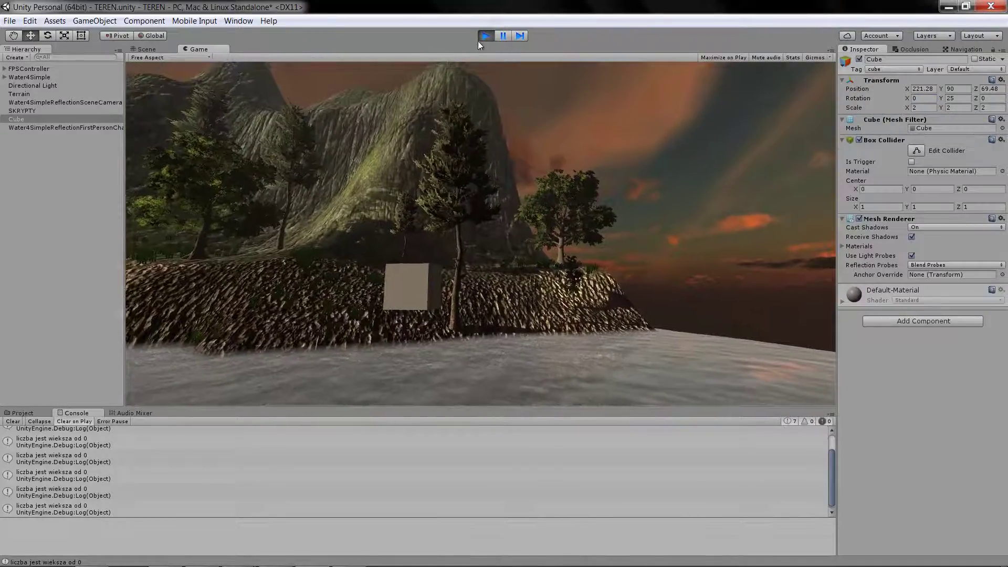
click(482, 37)
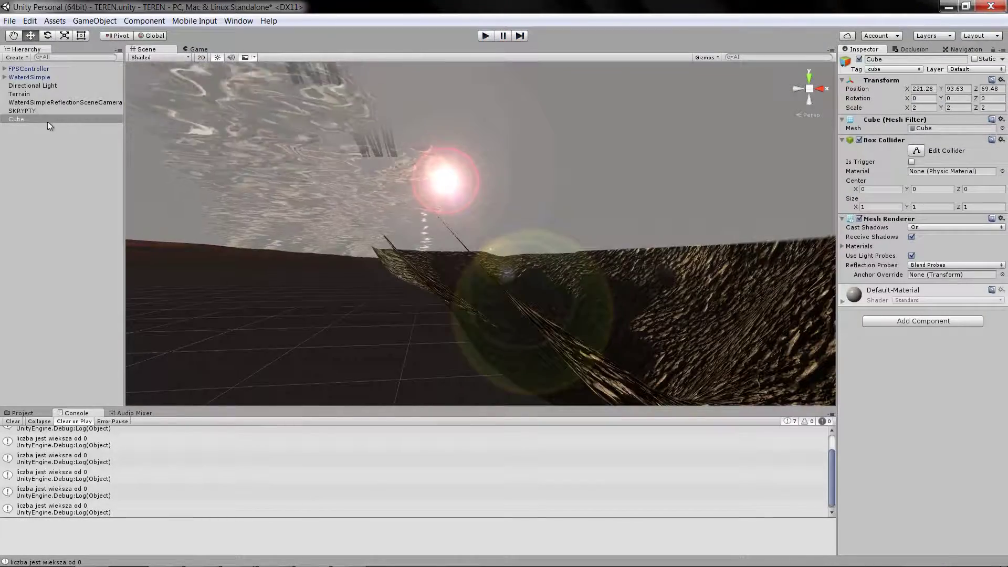
Step: Frame the Cube in the Scene view and rotate it to -16.801 on X
double_click(45, 120)
alt+drag(471, 168, 543, 222)
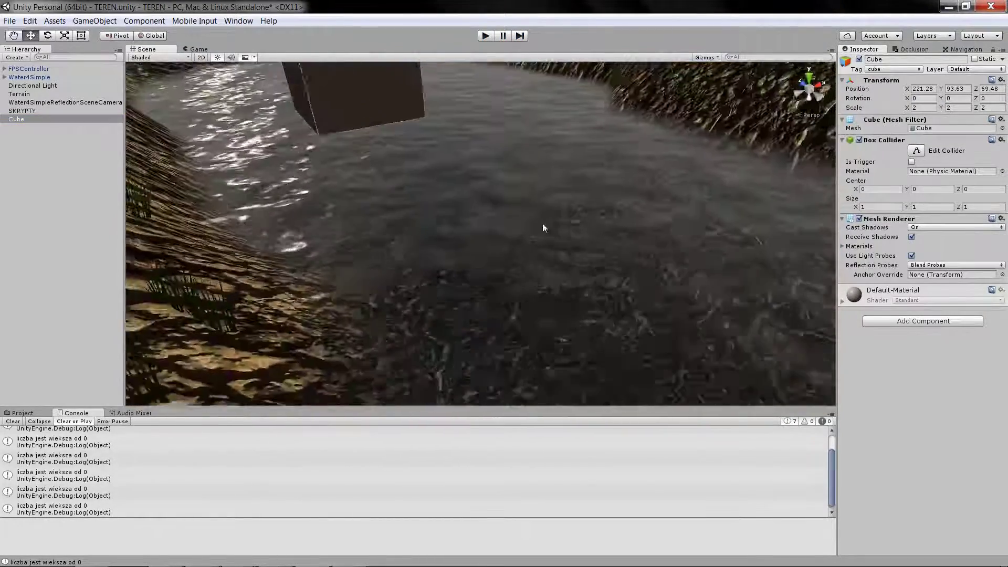
key(e)
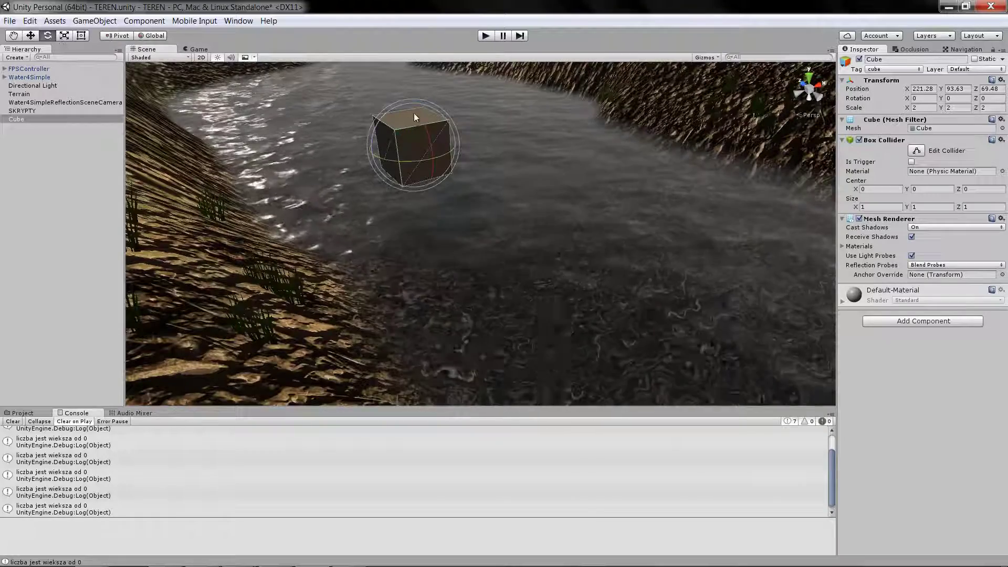
drag(414, 112, 429, 139)
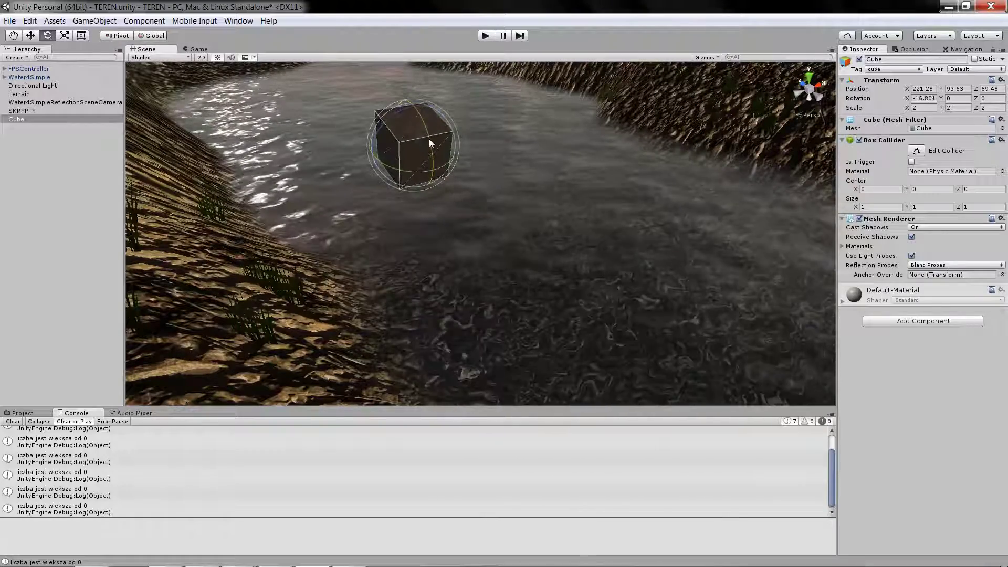
Step: Set the cube's Rotation X to -20, replacing -16.801, and save the scene
drag(915, 103, 948, 101)
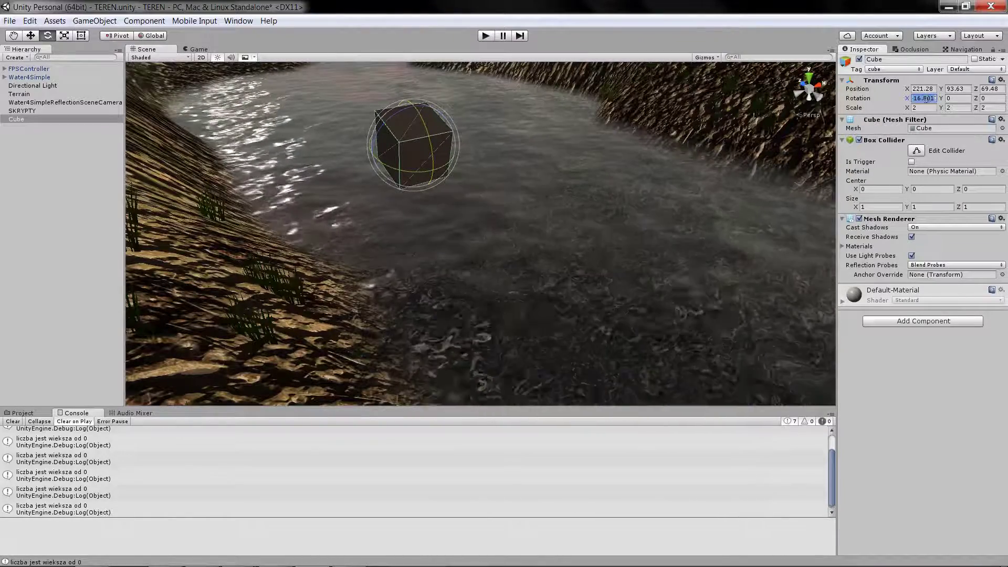
text(-20)
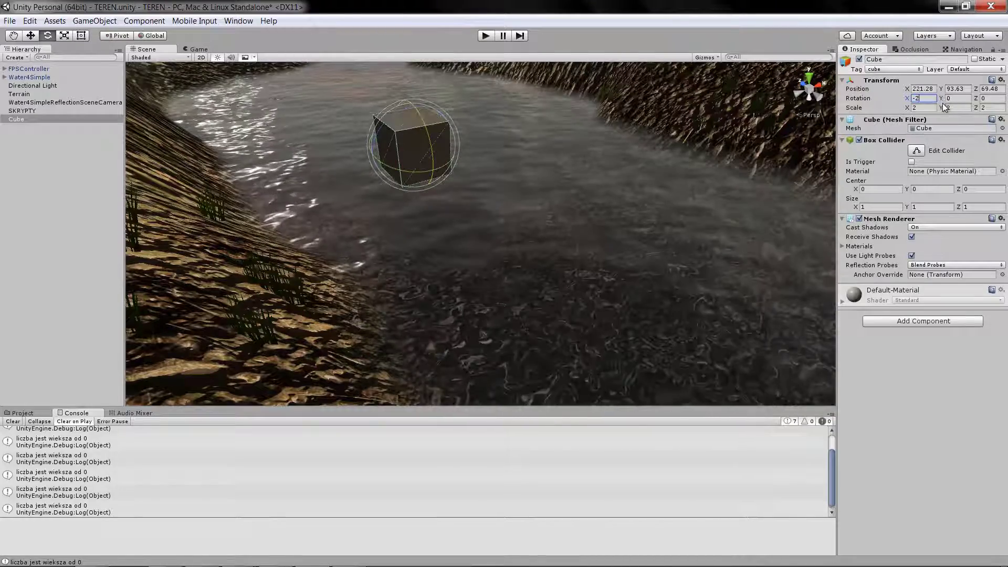
click(9, 20)
click(23, 63)
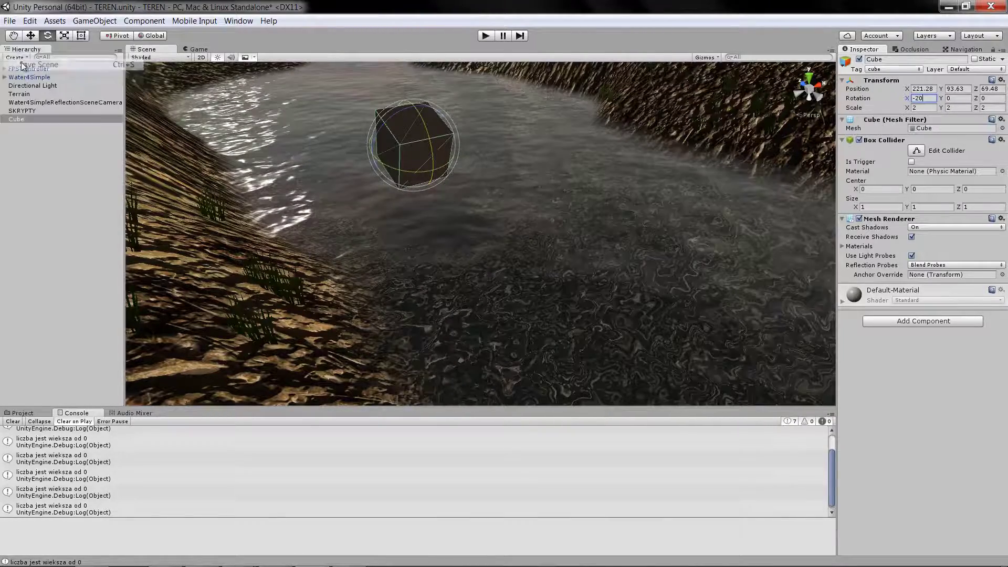
Step: Select the terrain and turn the scene view to face the river
mouse_move(315, 136)
right_down()
mouse_move(677, 135)
mouse_move(439, 140)
right_up()
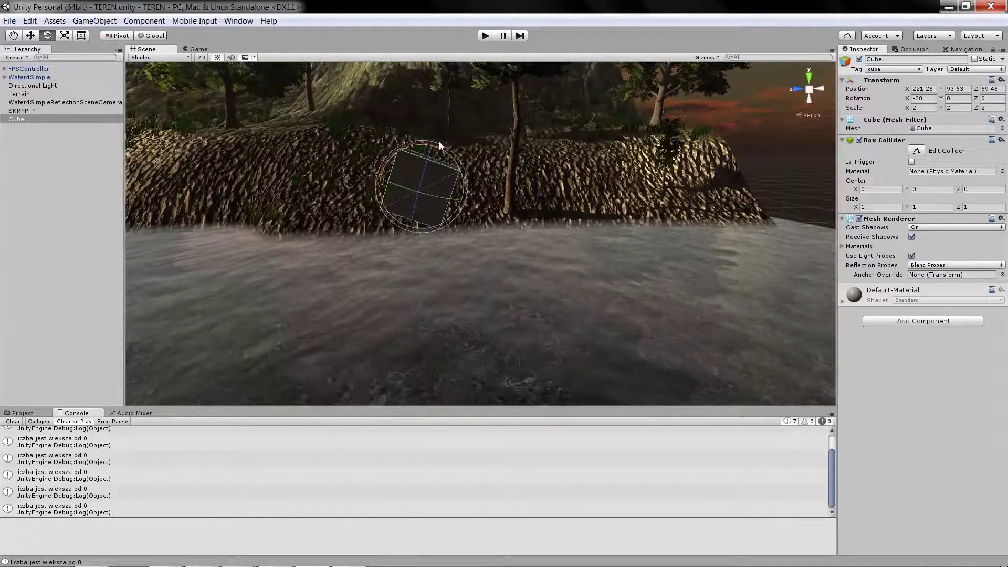
click(439, 141)
right_drag(474, 106, 316, 157)
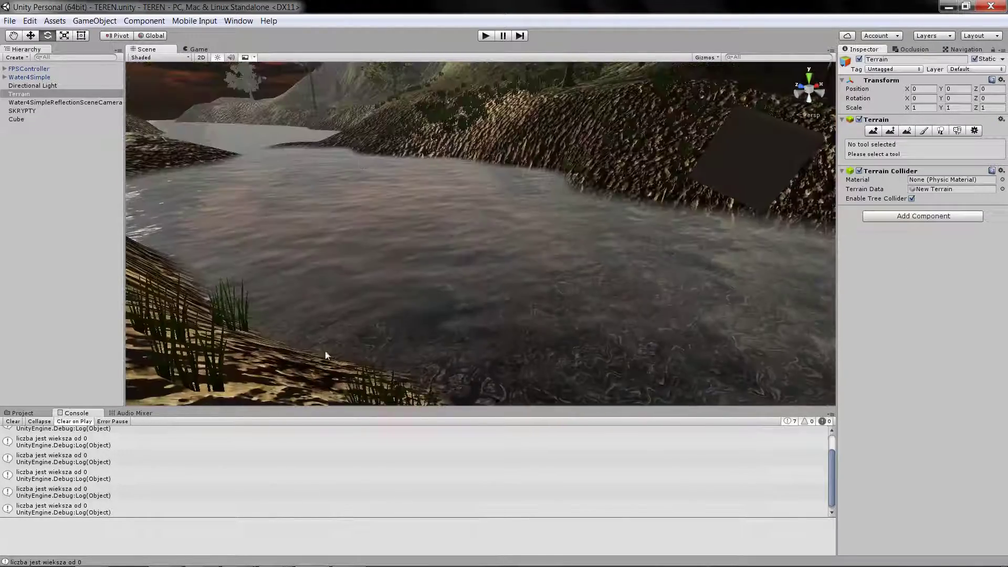
click(339, 559)
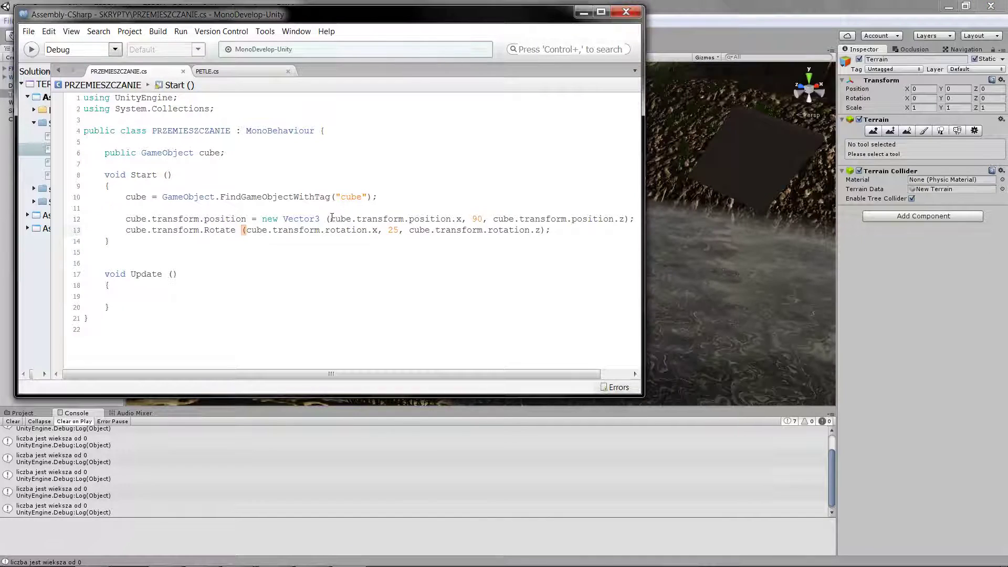
drag(367, 216, 462, 215)
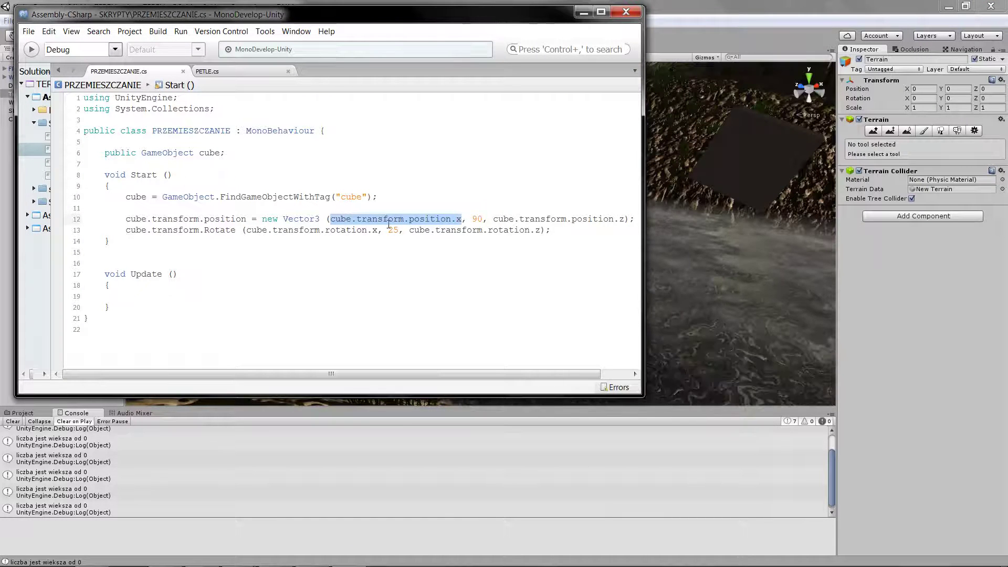
click(484, 296)
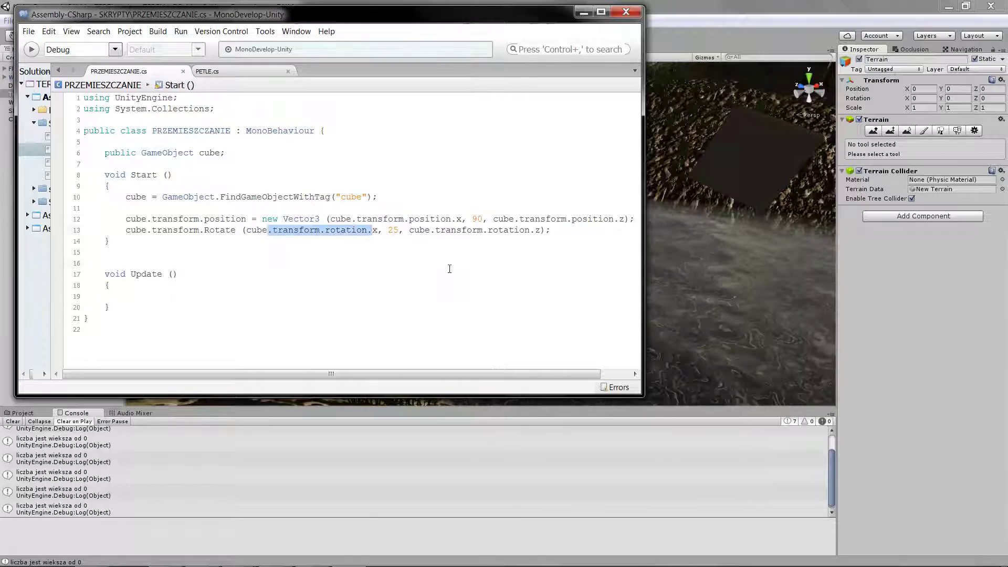
click(585, 12)
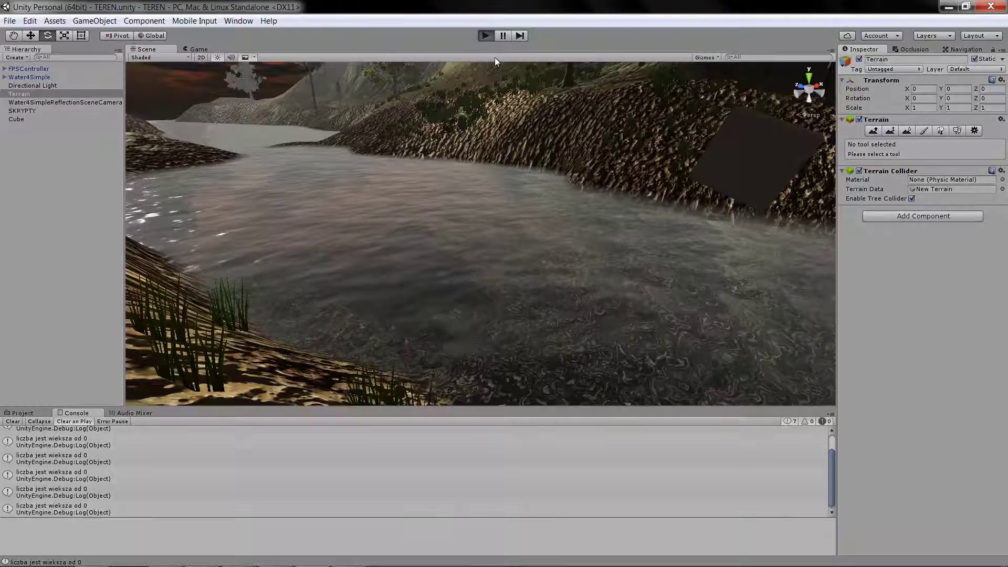
key(ctrl+p)
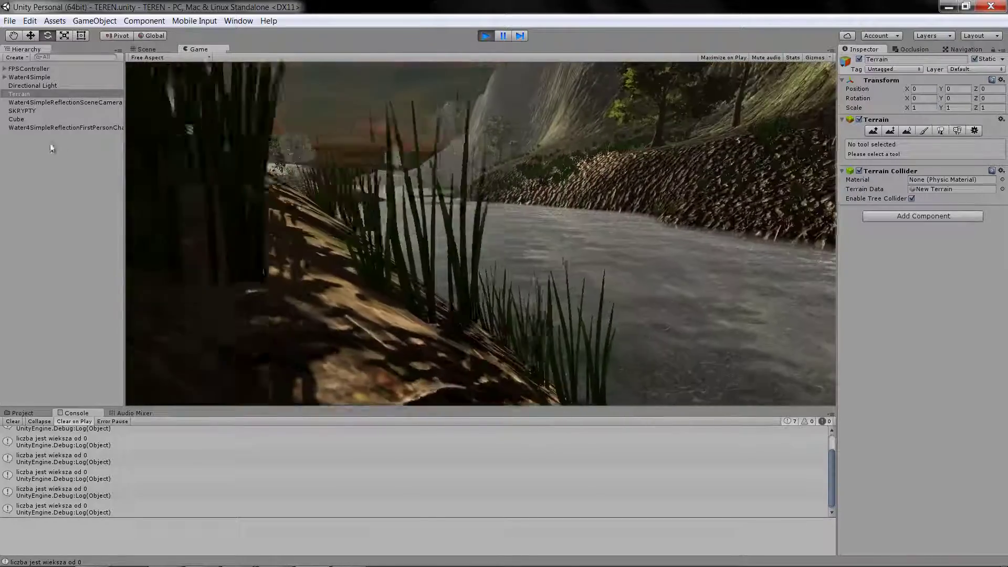
click(16, 118)
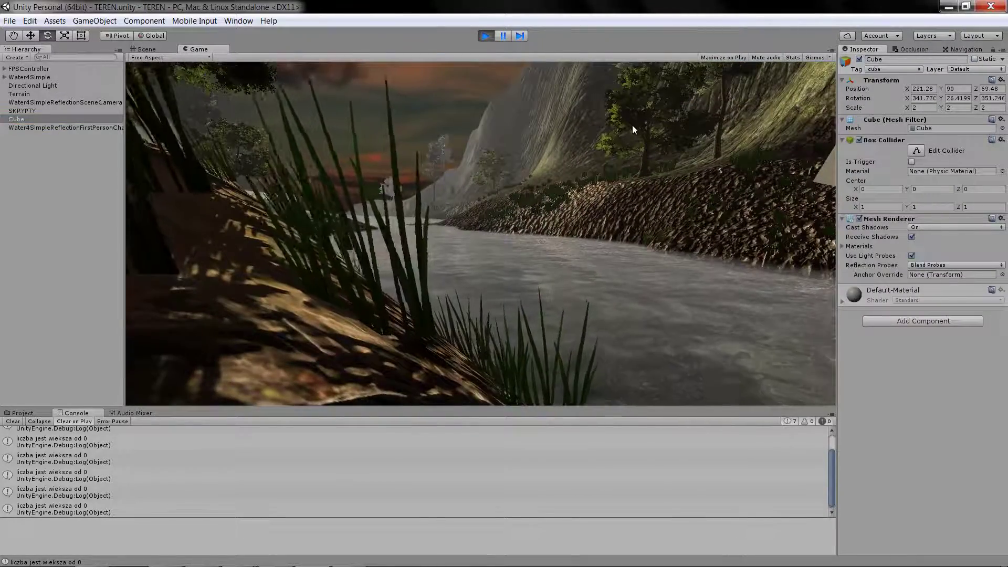
key(w)
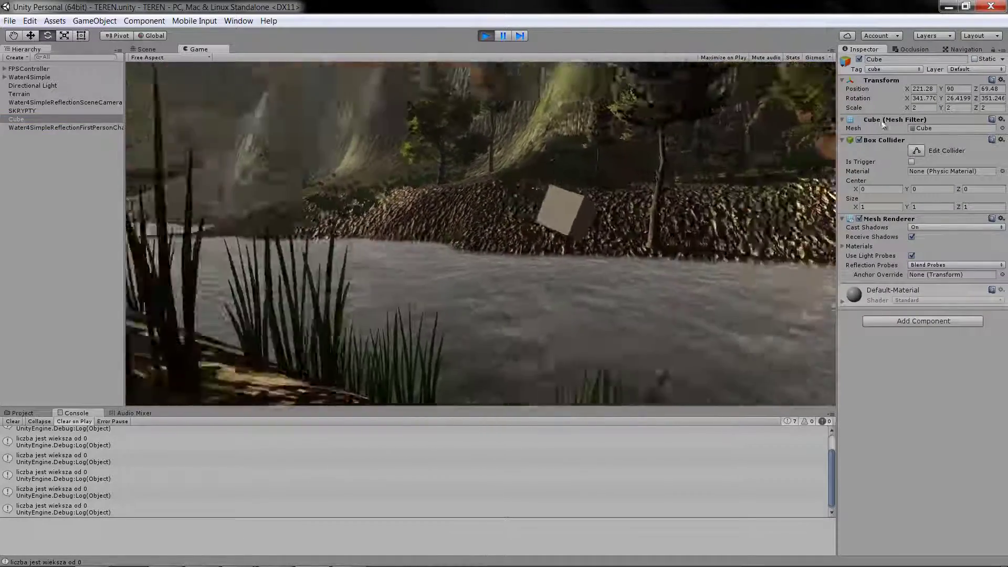
key(w)
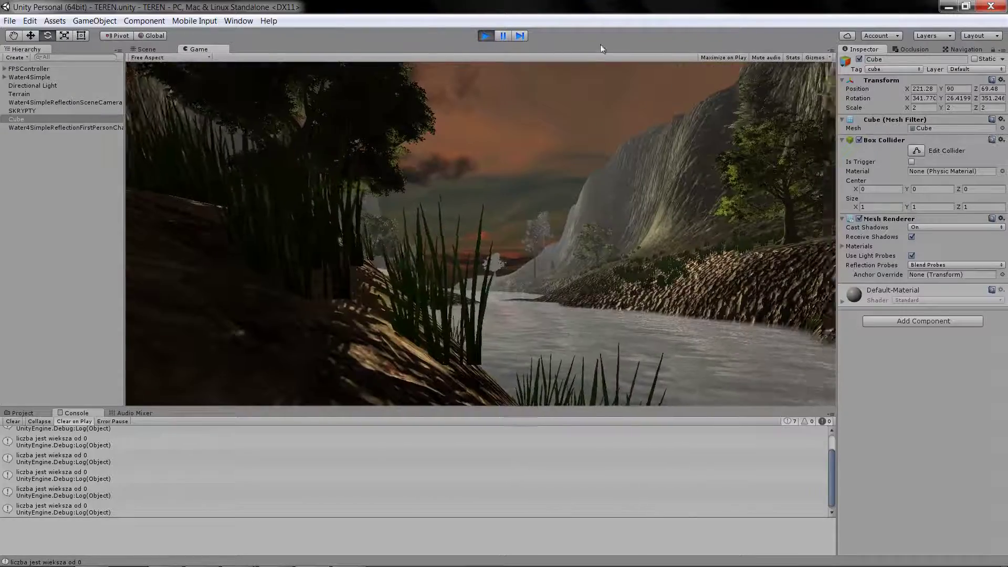
key(w)
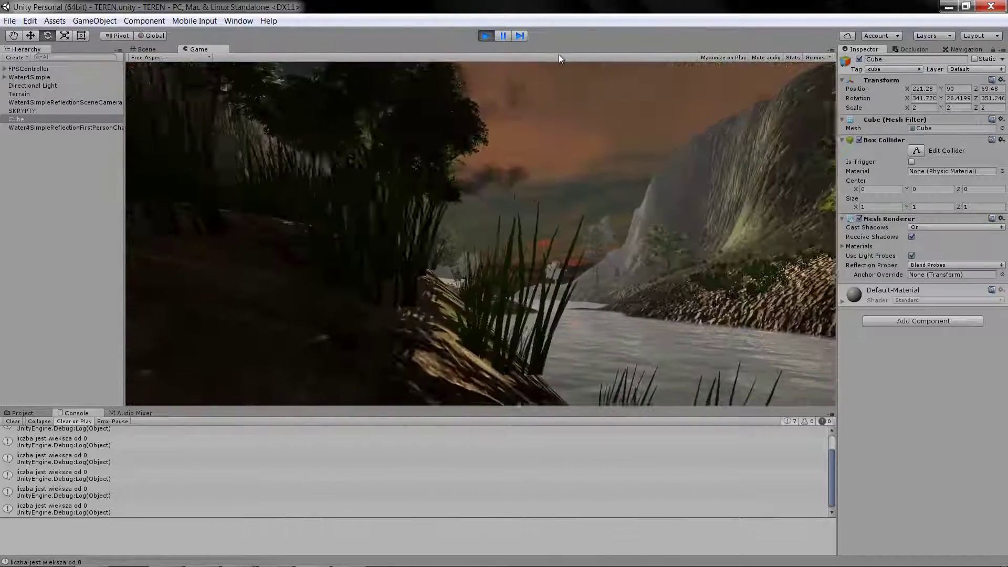
click(486, 36)
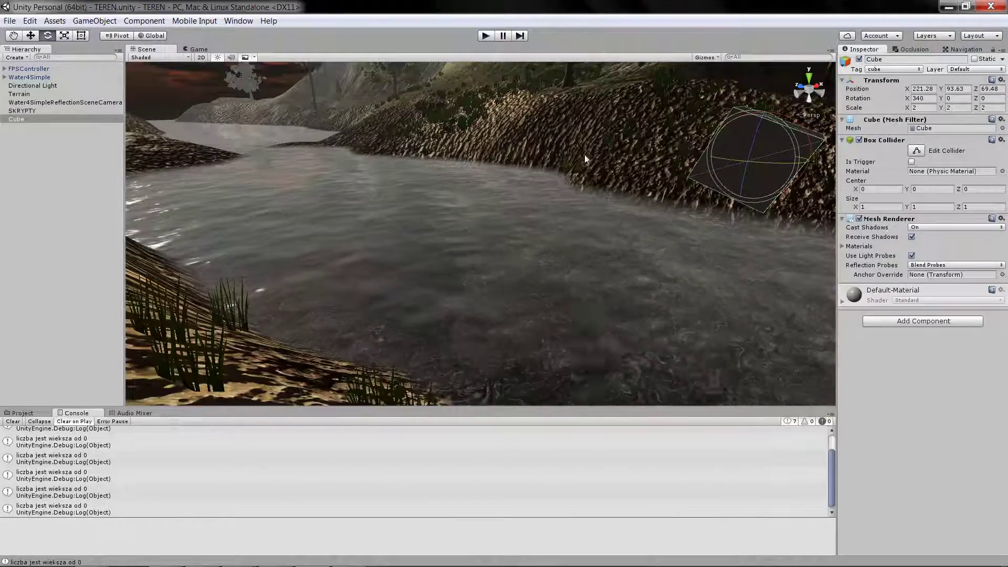
click(484, 36)
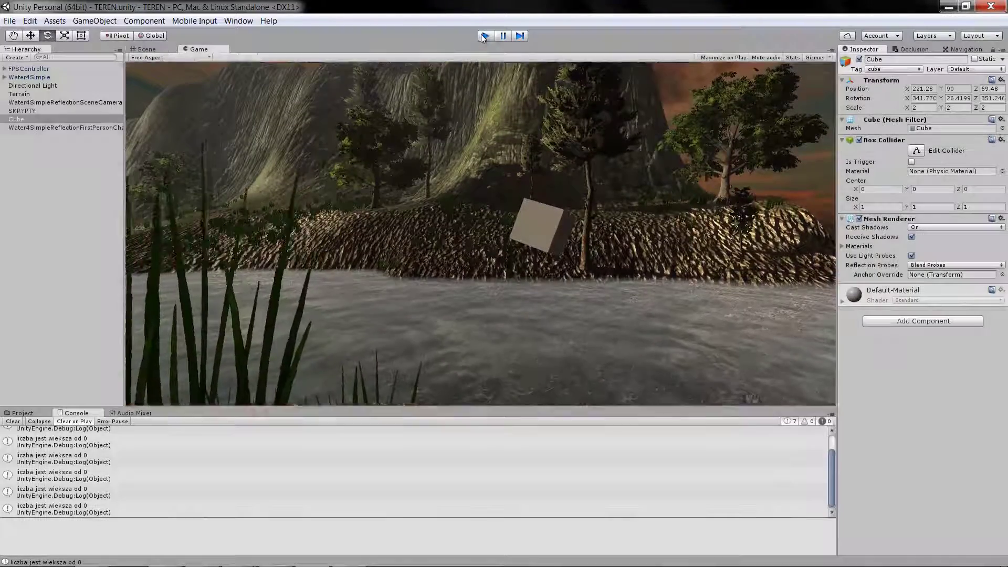
click(483, 35)
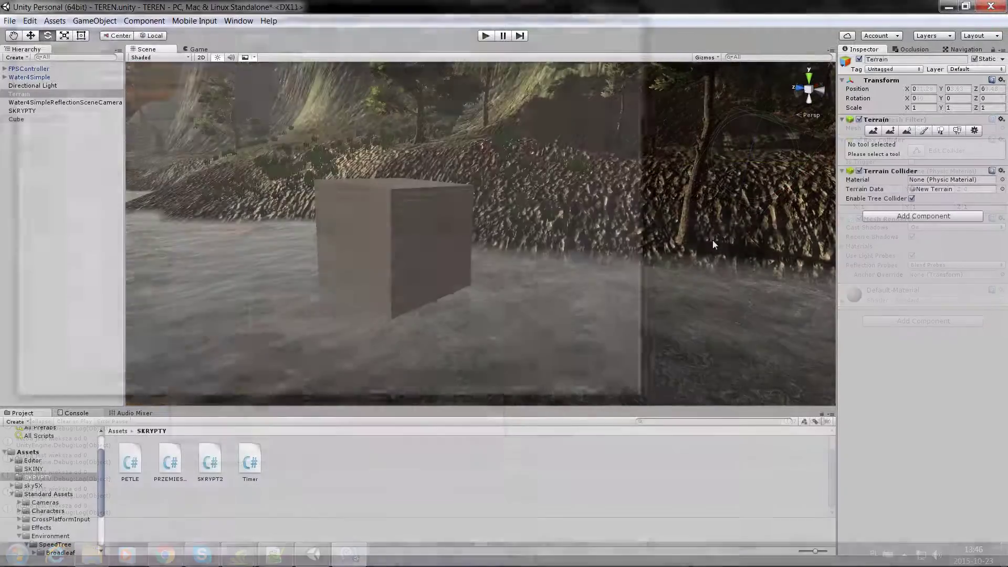
Step: Reset the cube's Rotation X, Y and Z all to 0
click(50, 120)
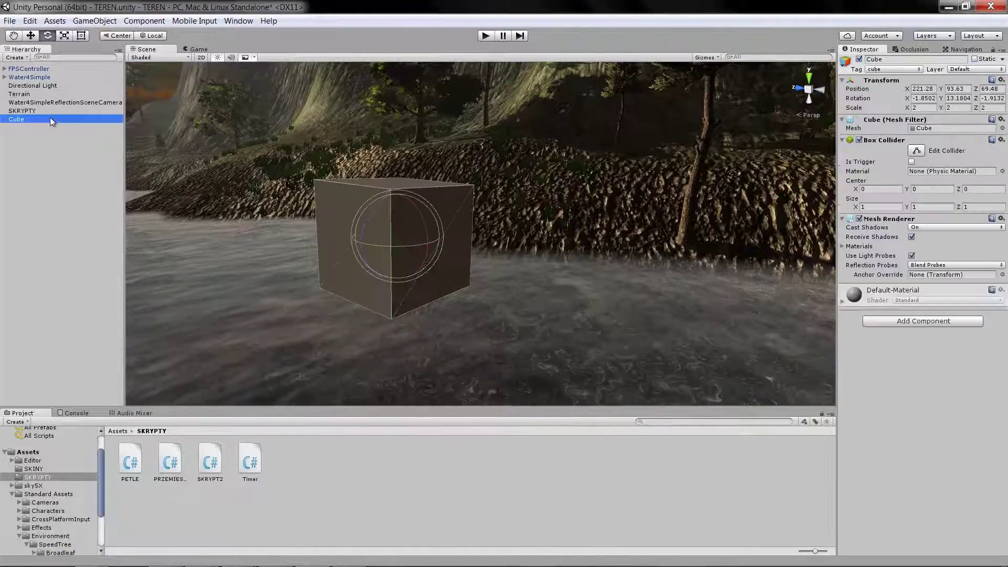
click(915, 98)
text(0)
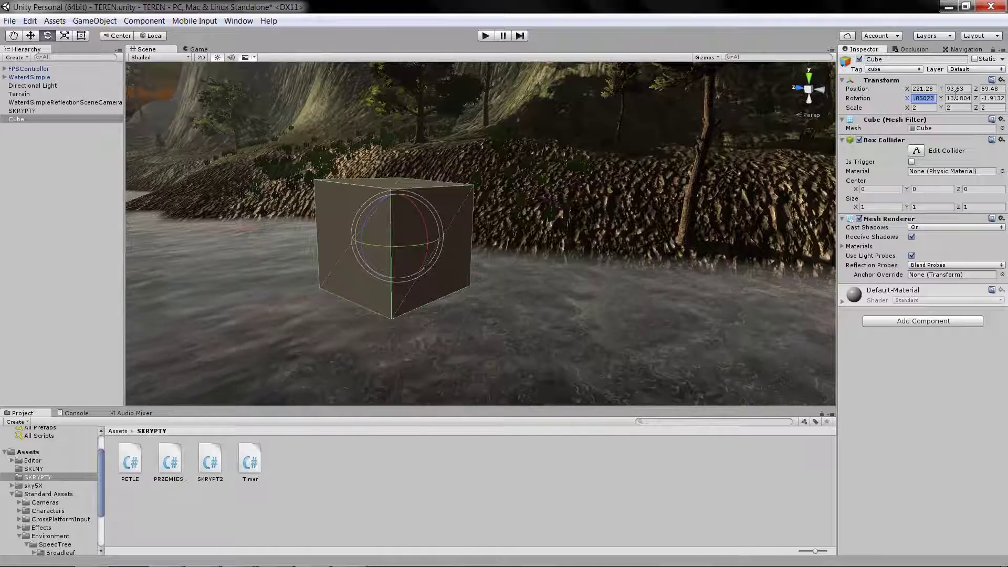
click(947, 98)
text(0)
key(Tab)
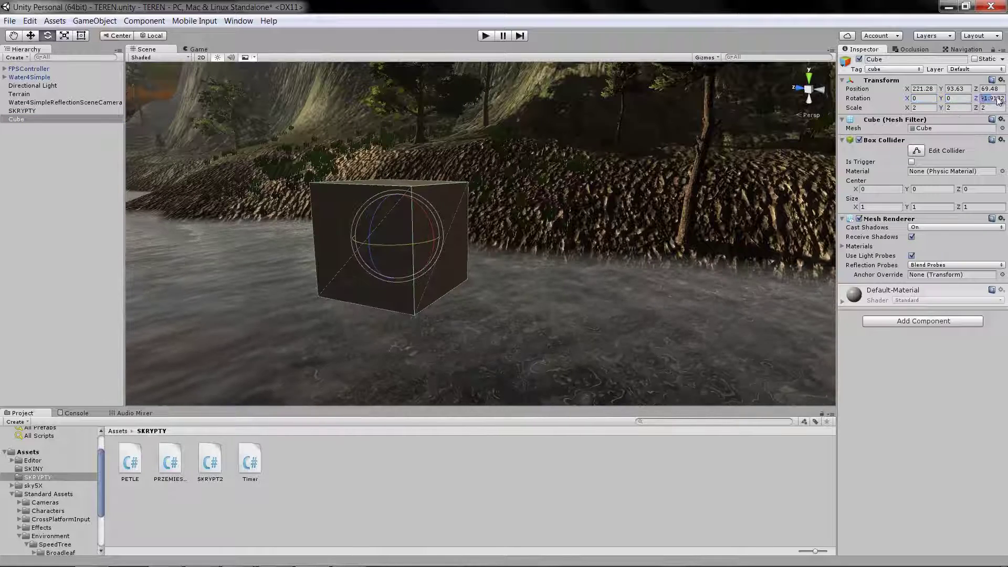
text(0)
Step: Save the scene, test it briefly in play mode, then bring up PRZEMIESZCZANIE.cs
click(10, 21)
click(26, 58)
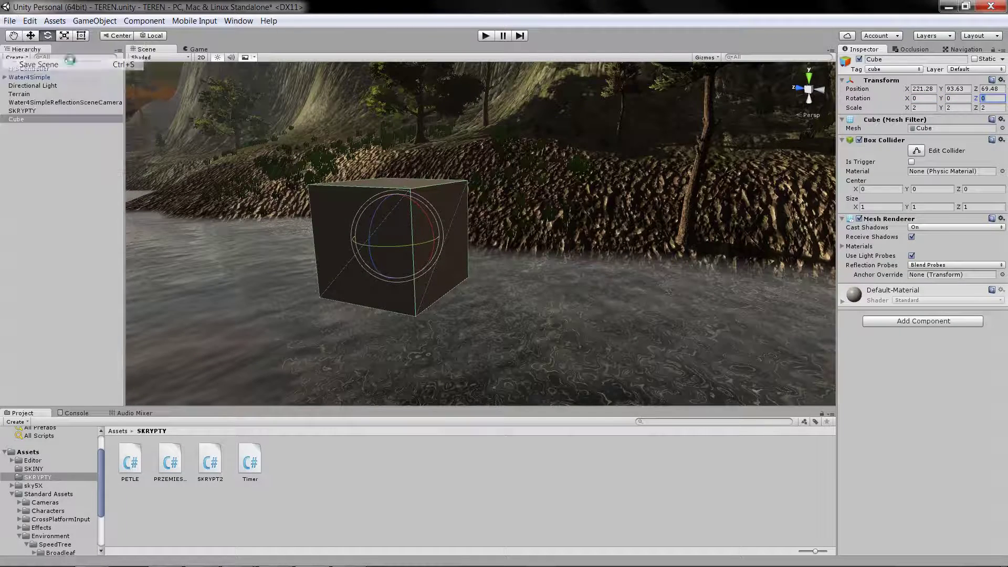
click(483, 36)
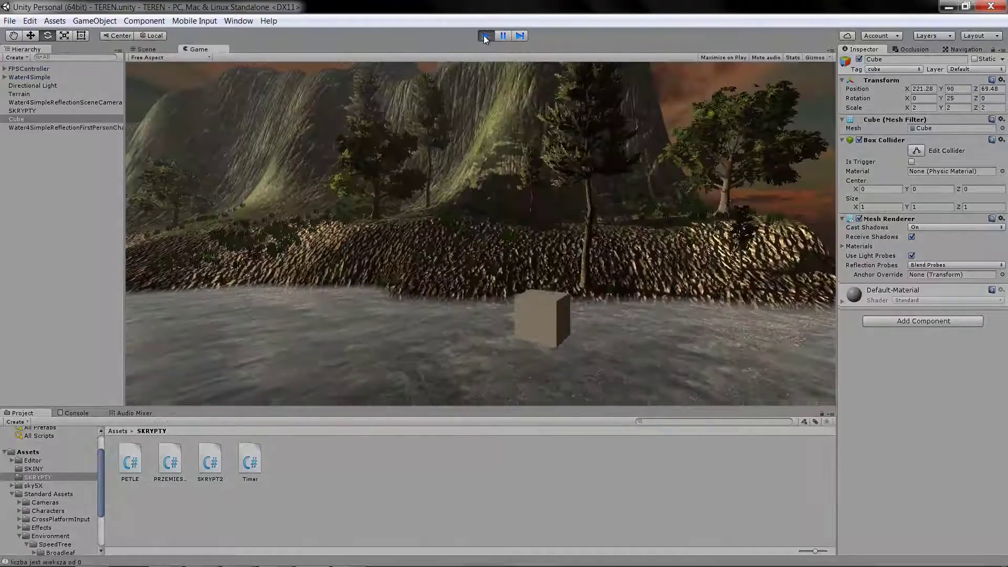
click(486, 36)
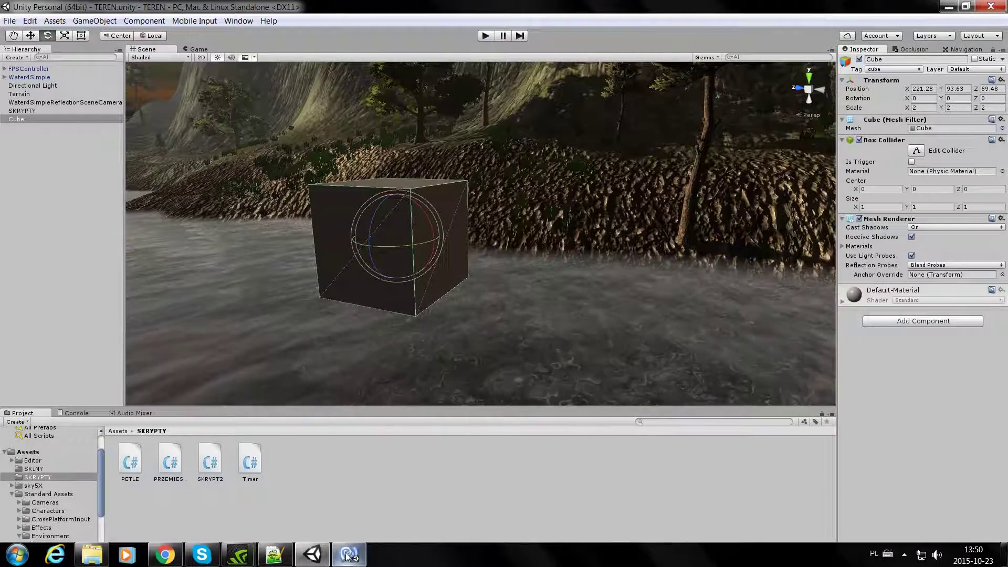
click(346, 557)
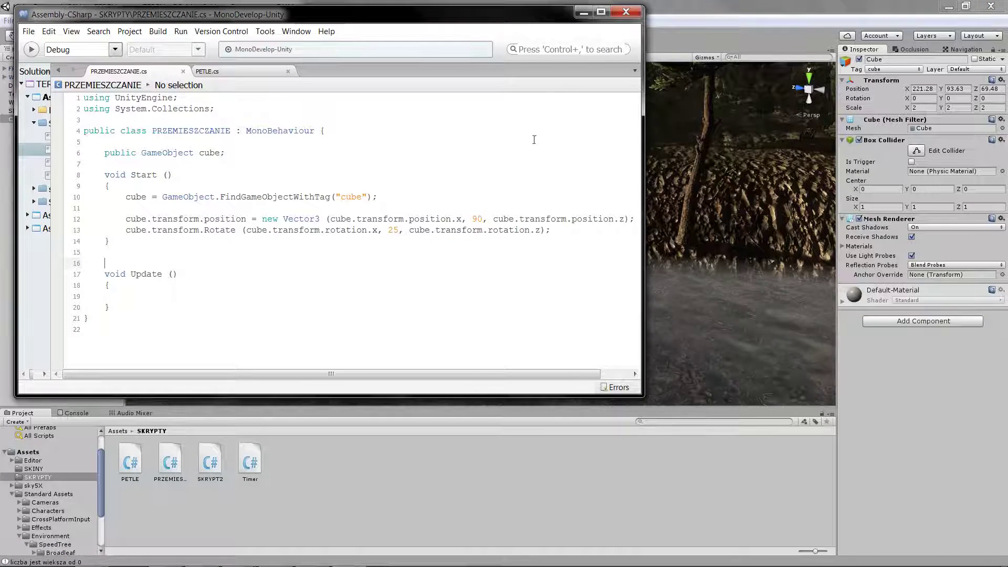
Step: Maximize MonoDevelop and select the cube.transform.Rotate statement on line 13, ready to cut it
click(601, 11)
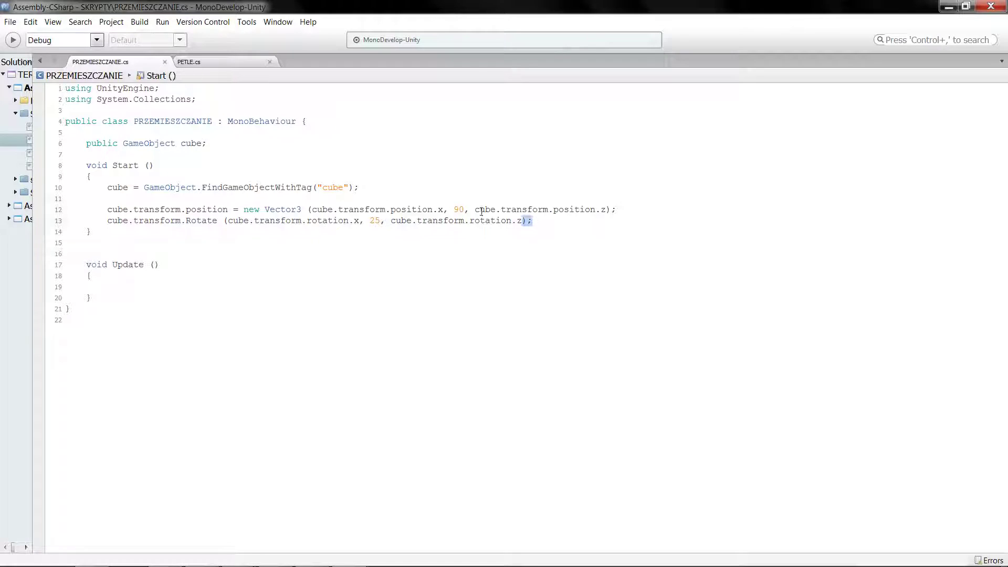
drag(482, 211, 69, 221)
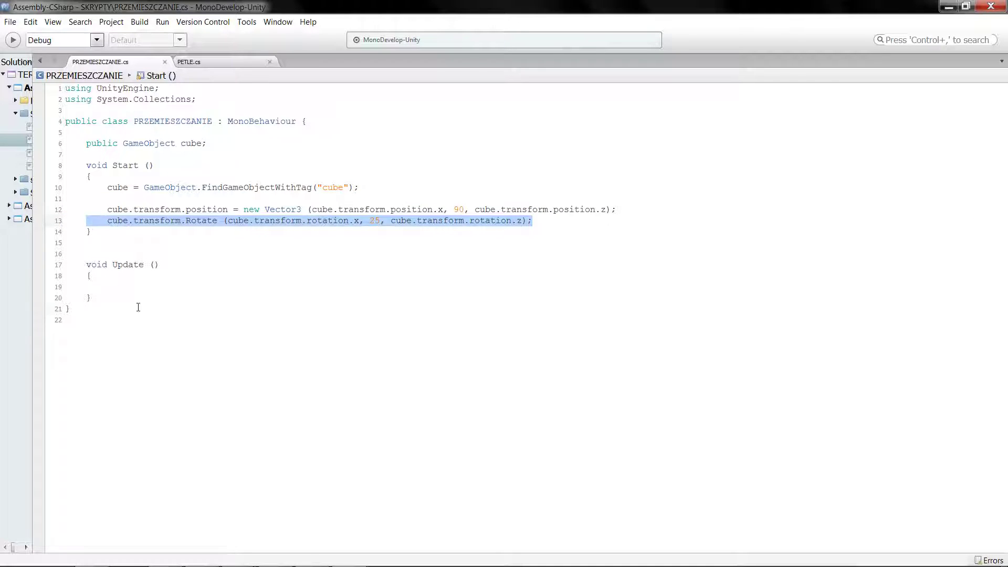
click(154, 285)
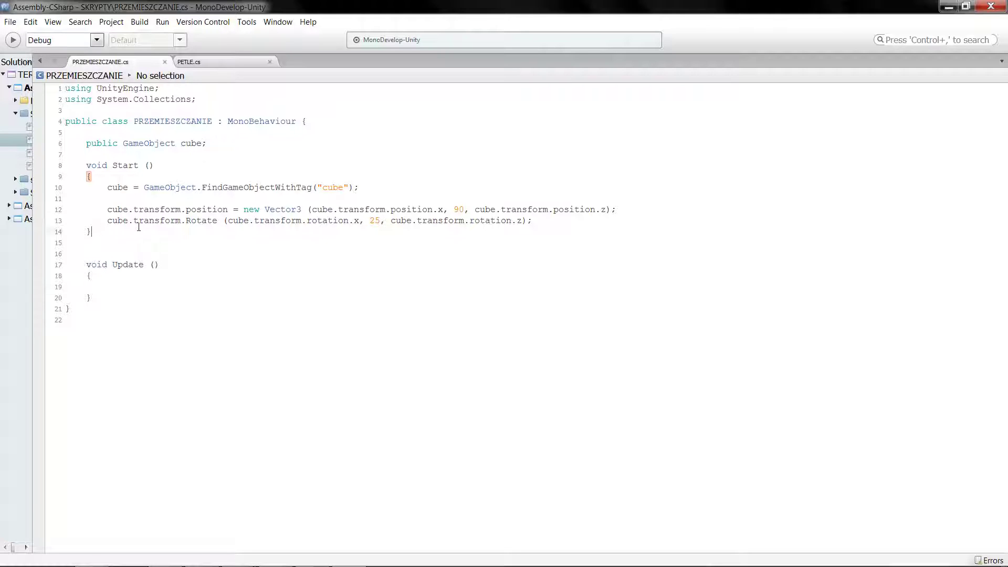
drag(95, 222, 541, 226)
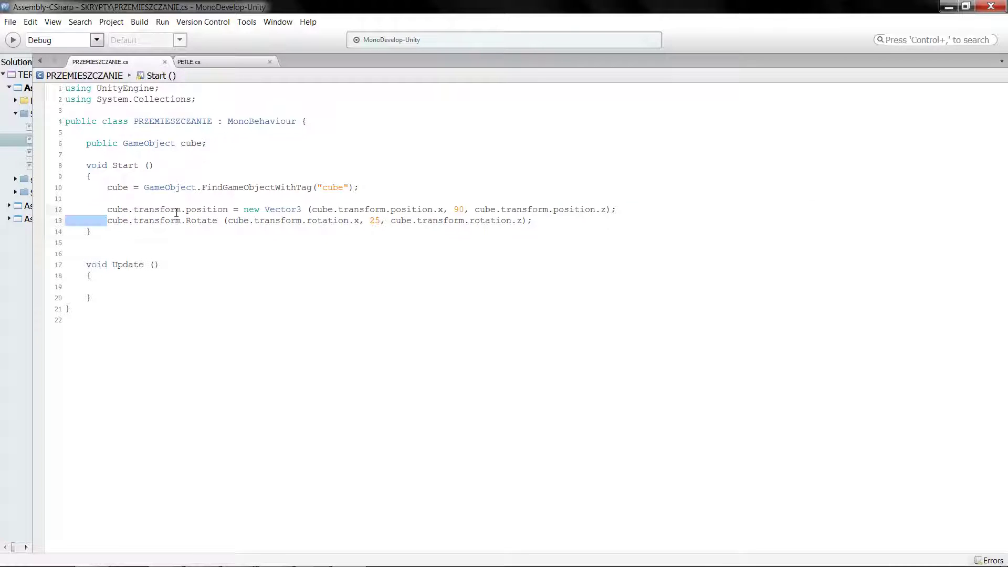
right_click(488, 212)
click(267, 213)
drag(111, 223, 532, 222)
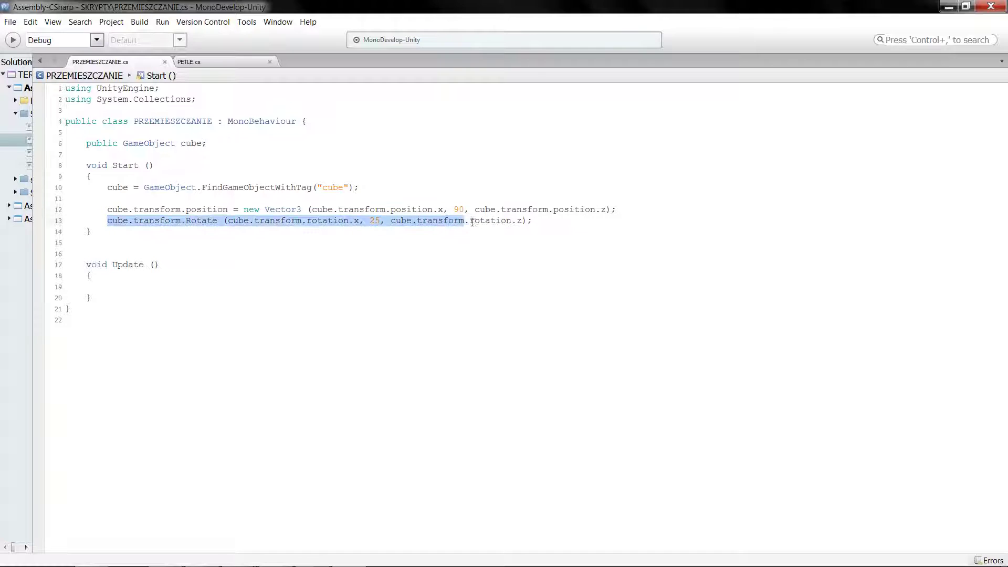
right_click(542, 234)
Step: Move the Rotate line out of Start() and into Update()
click(552, 252)
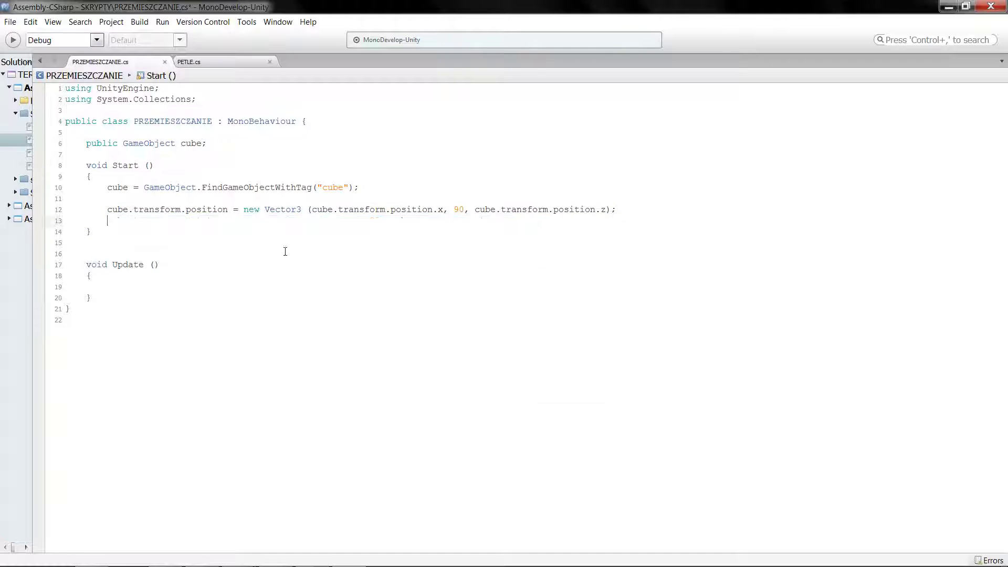
right_click(98, 288)
click(152, 326)
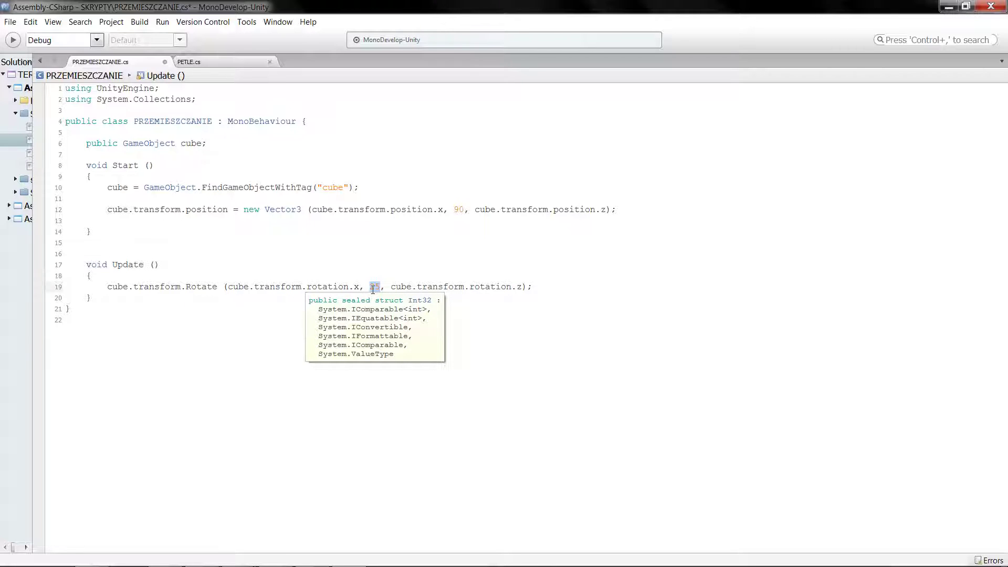
Step: Replace the Rotate Y argument 55 with cube.transform.rotation.y +2*Time.deltaTime
text(cub)
key(Return)
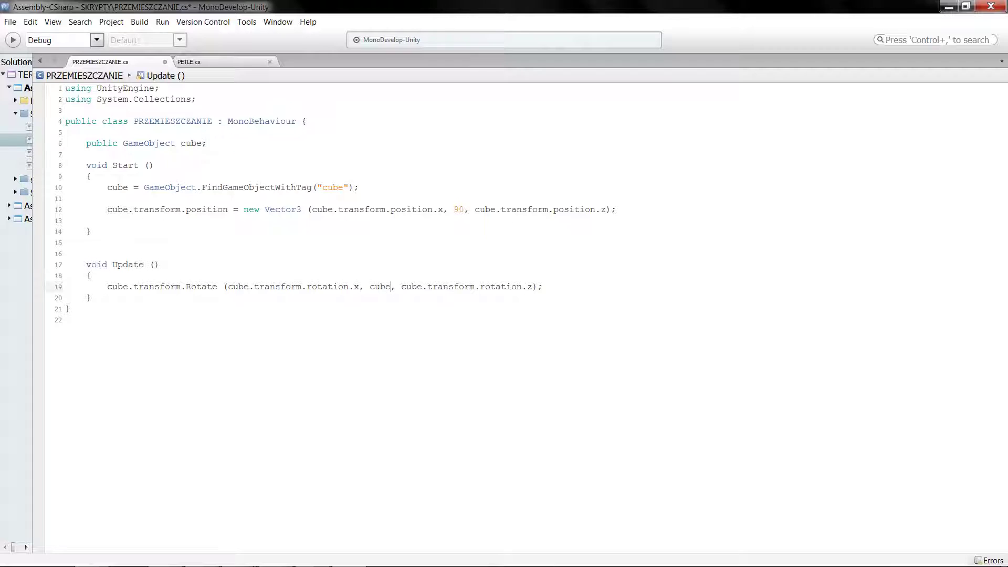
text(.tr)
key(Return)
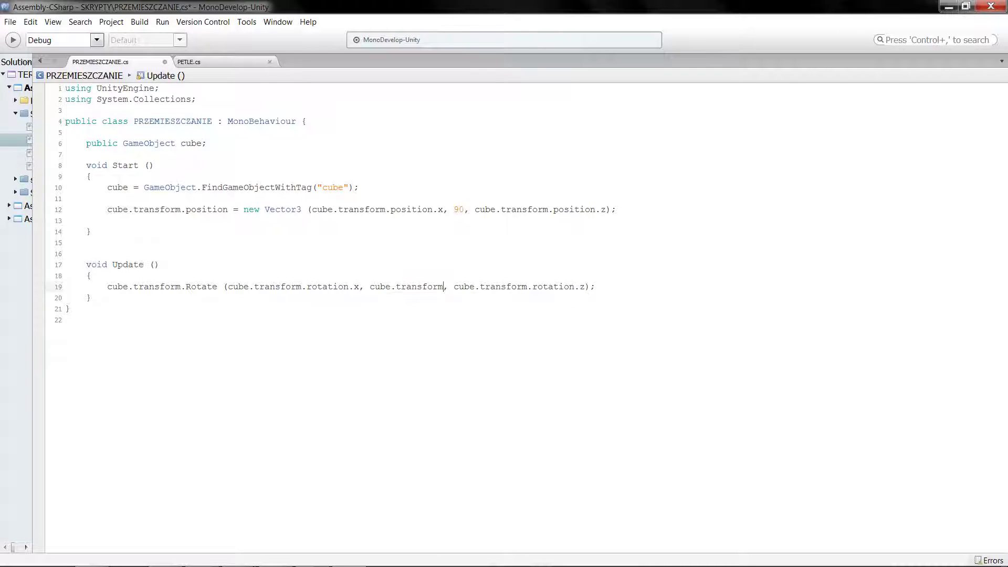
text(.r)
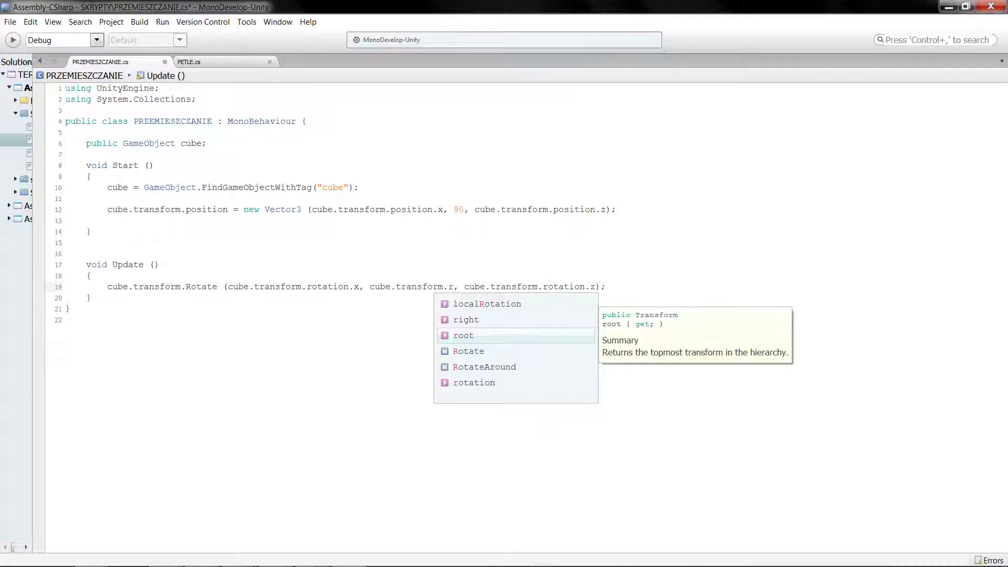
text(o)
key(Down)
key(Down)
key(Down)
key(Return)
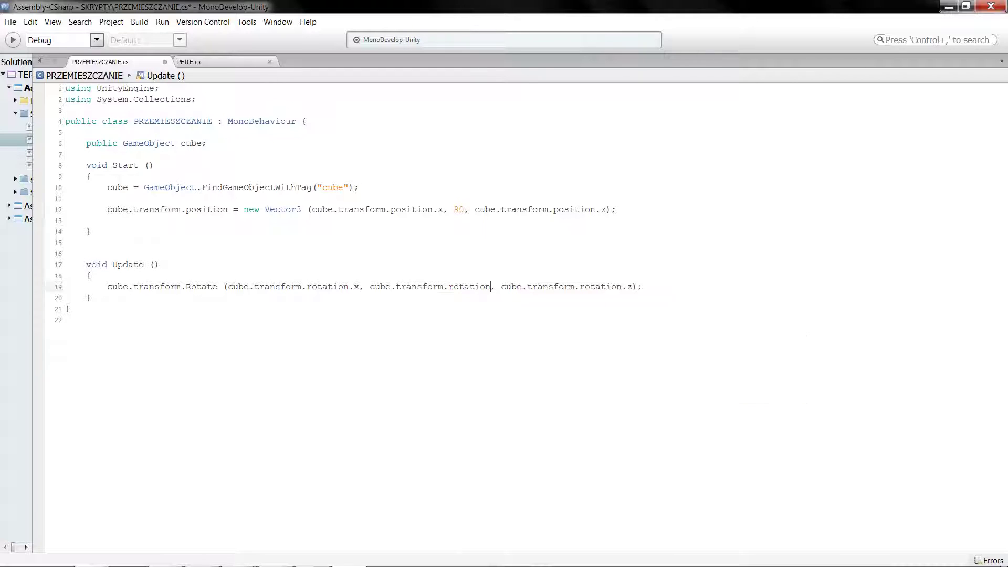
text(.y)
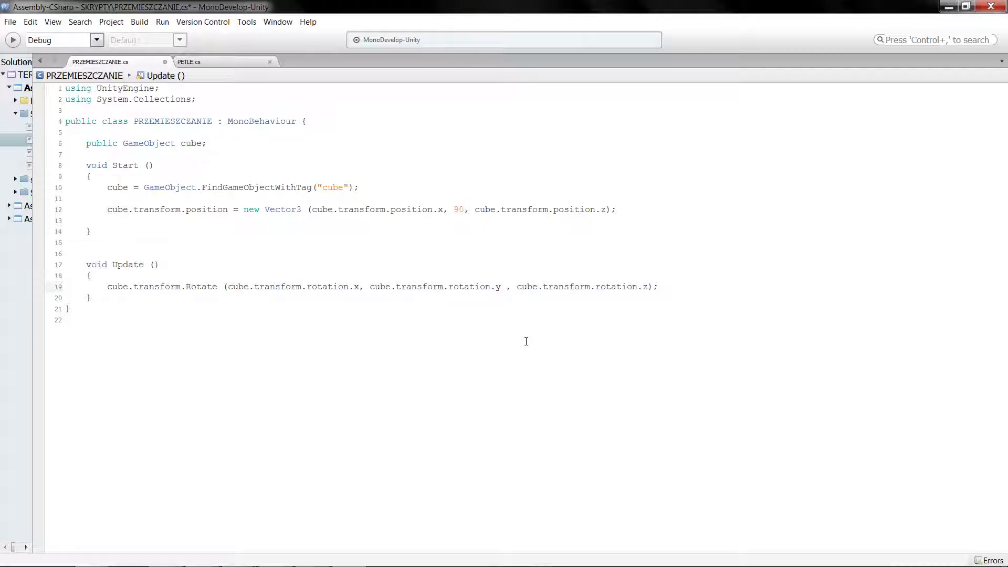
click(506, 287)
text(+)
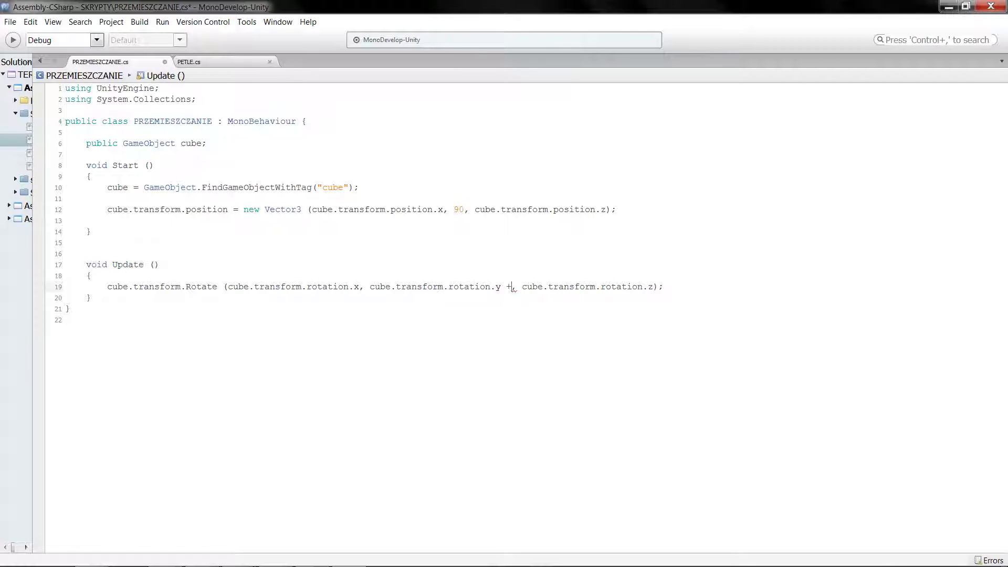
text(2*)
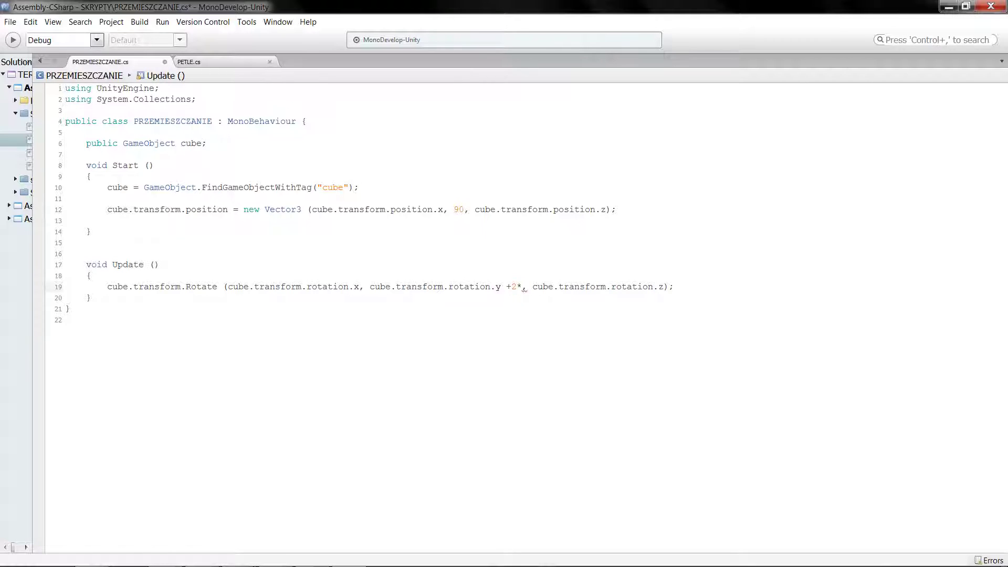
text(T)
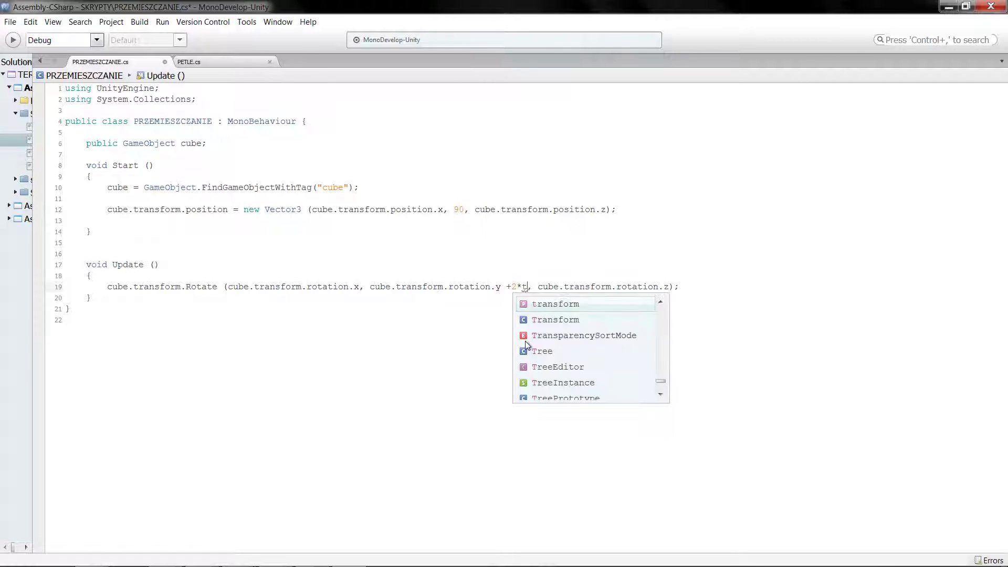
text(im)
key(Return)
text(.)
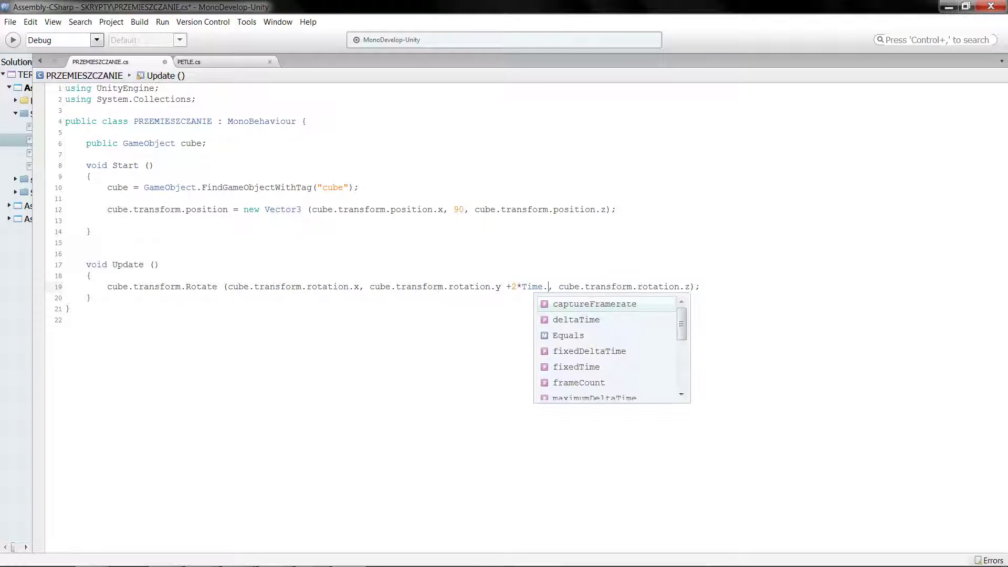
text(d)
key(Return)
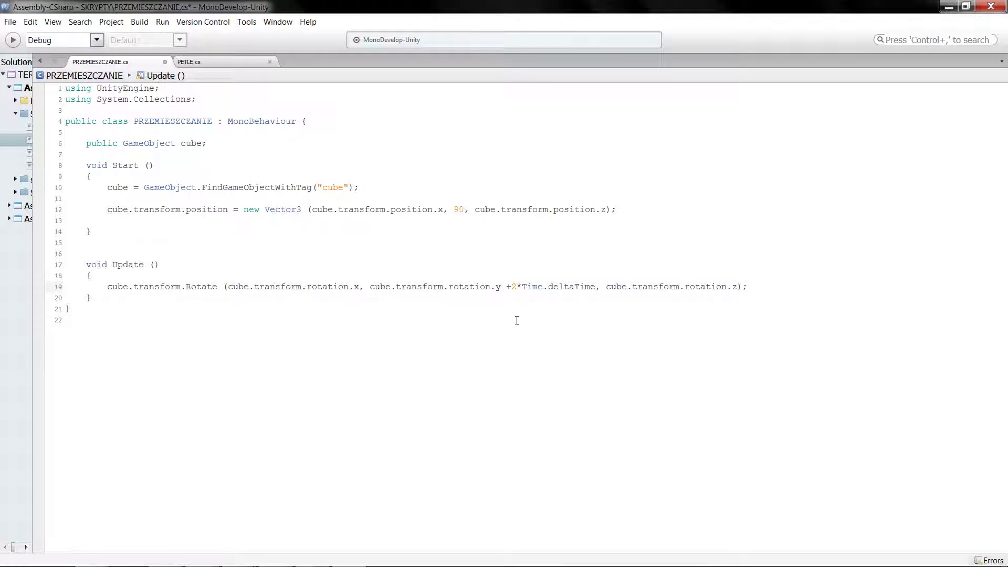
Step: Save the script and return to Unity
click(9, 22)
click(48, 68)
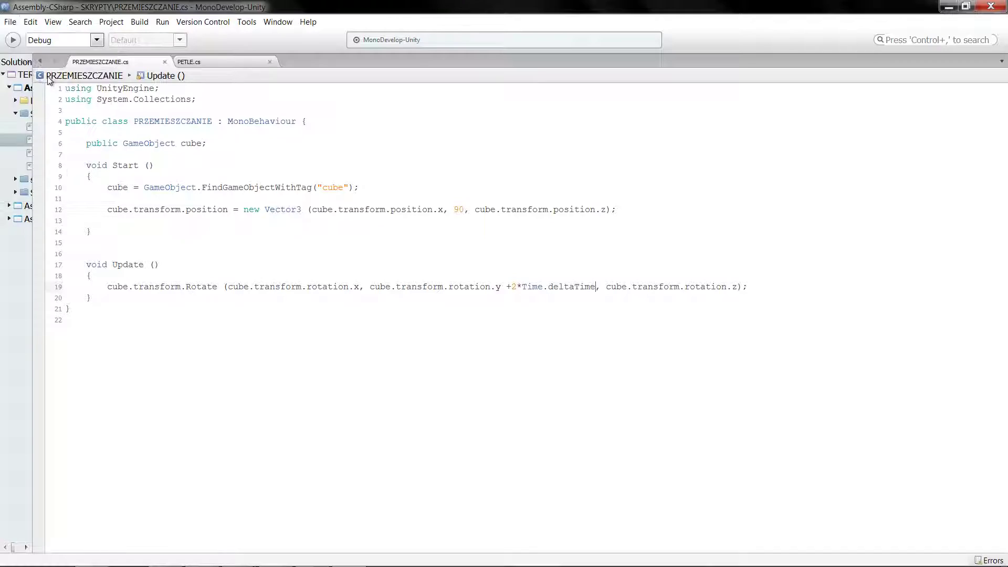
click(948, 6)
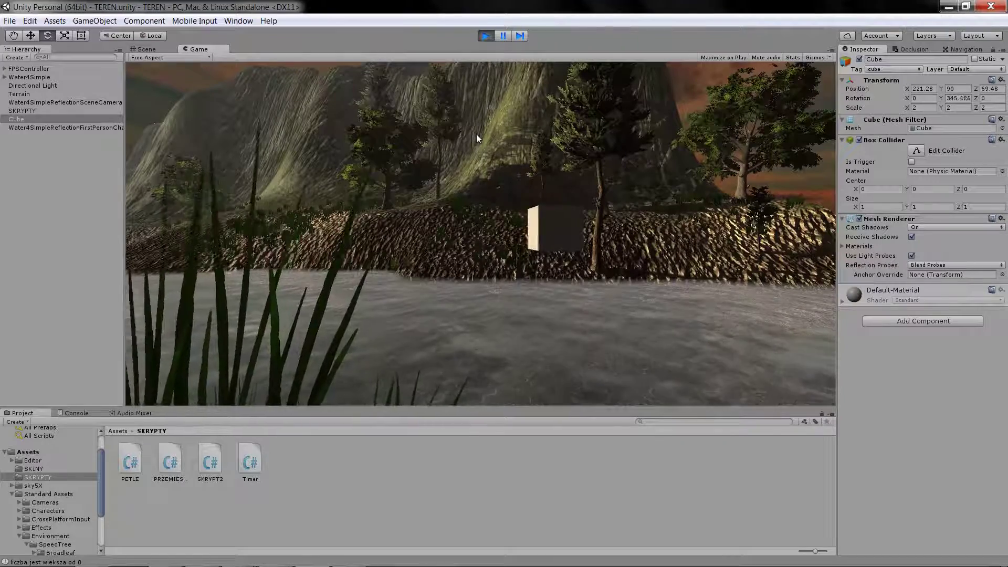
Step: Walk toward the cube with W to watch it spin on Y, stop play mode, and return to the script
key(w)
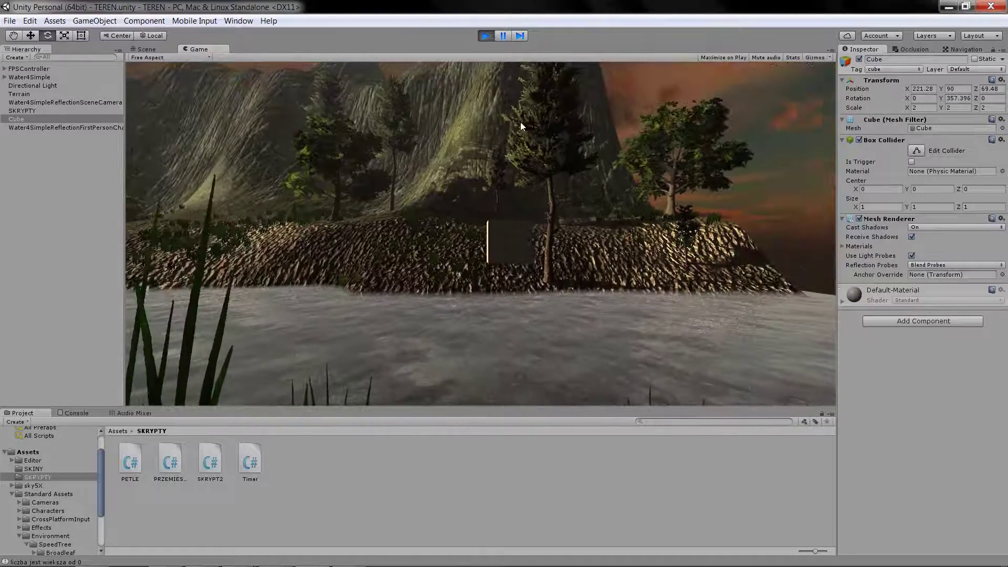
key(w)
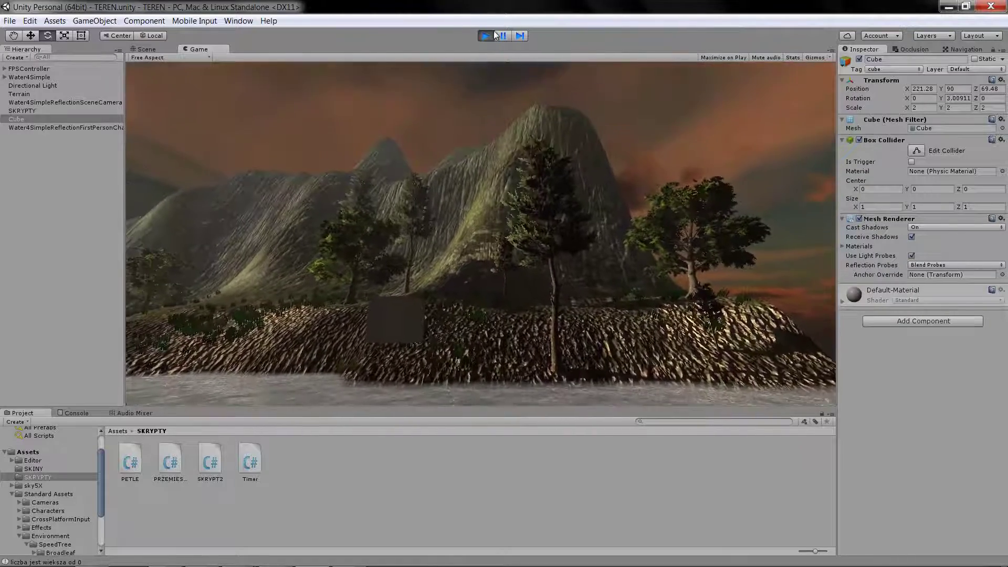
click(479, 39)
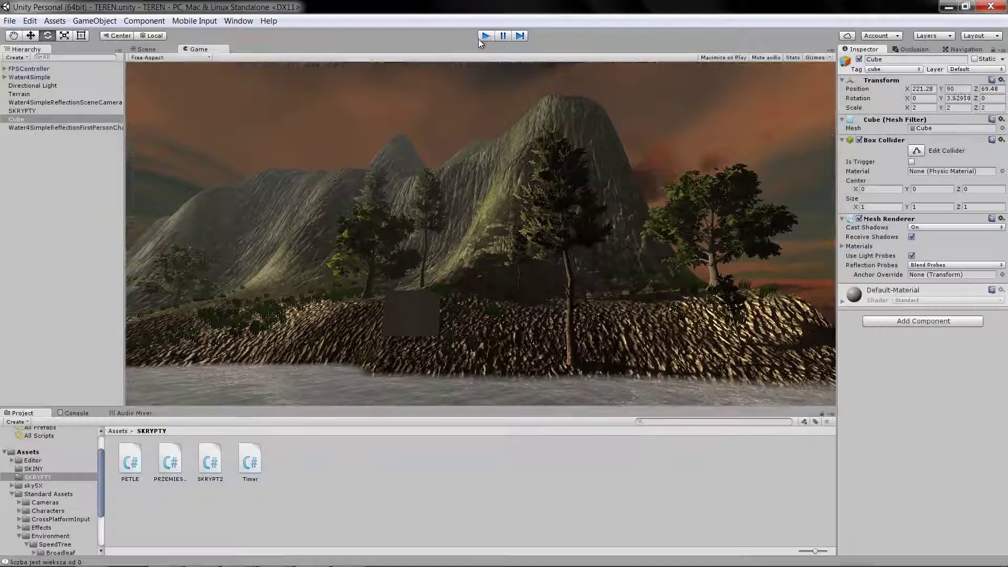
click(339, 558)
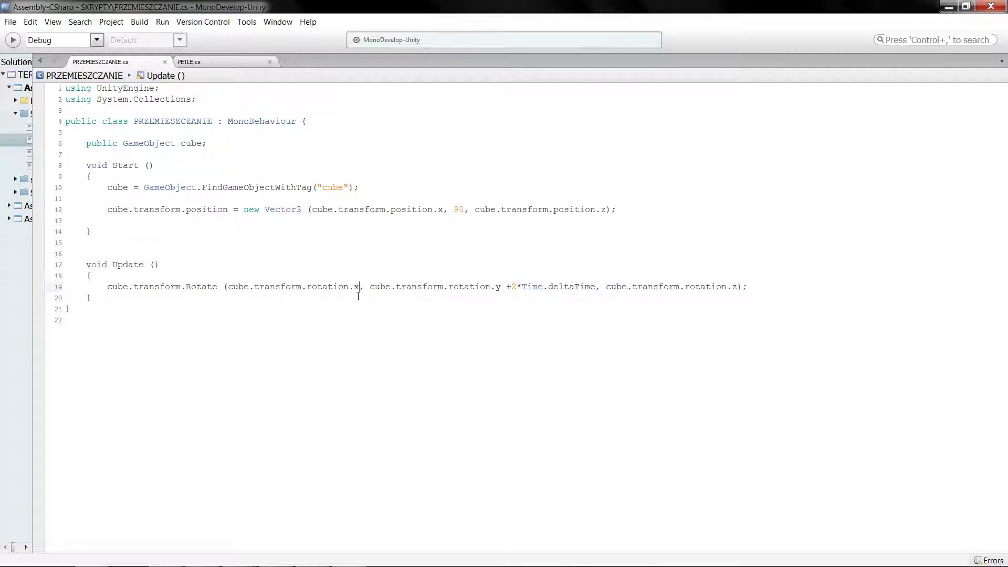
Step: Add + 2*Time.deltaTime after rotation.x in the Rotate call on line 19
text(+ 2)
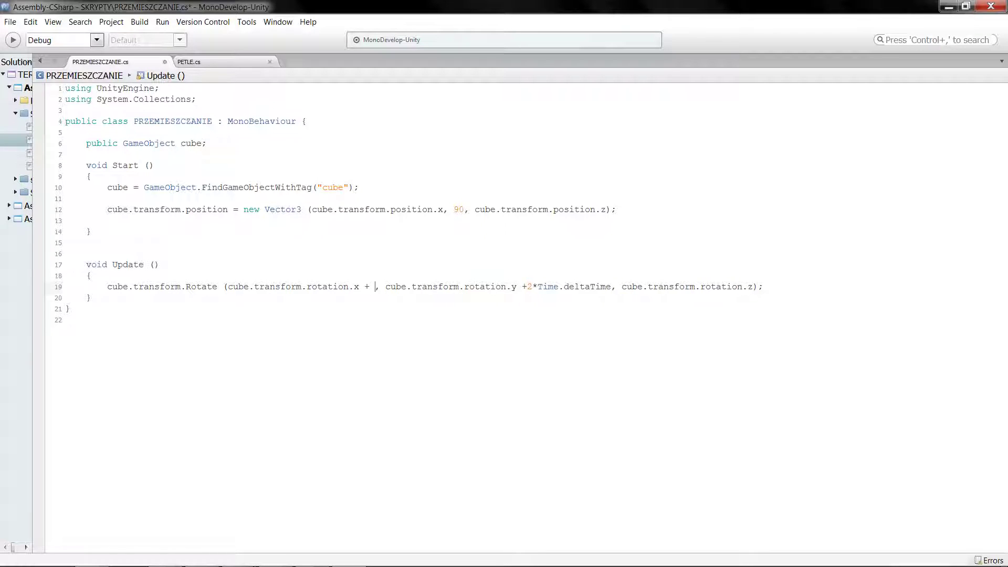
text(*/)
key(BackSpace)
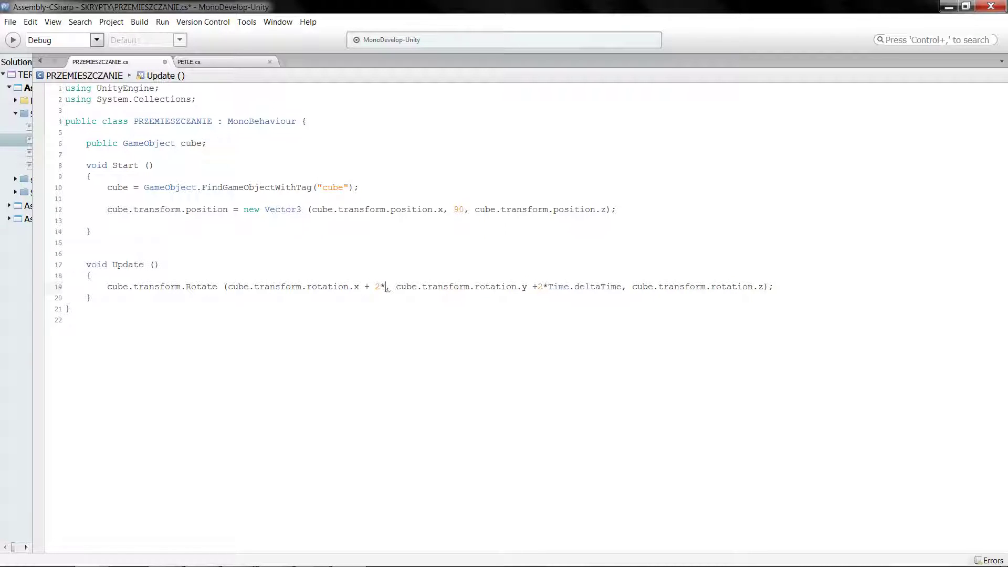
text(ti)
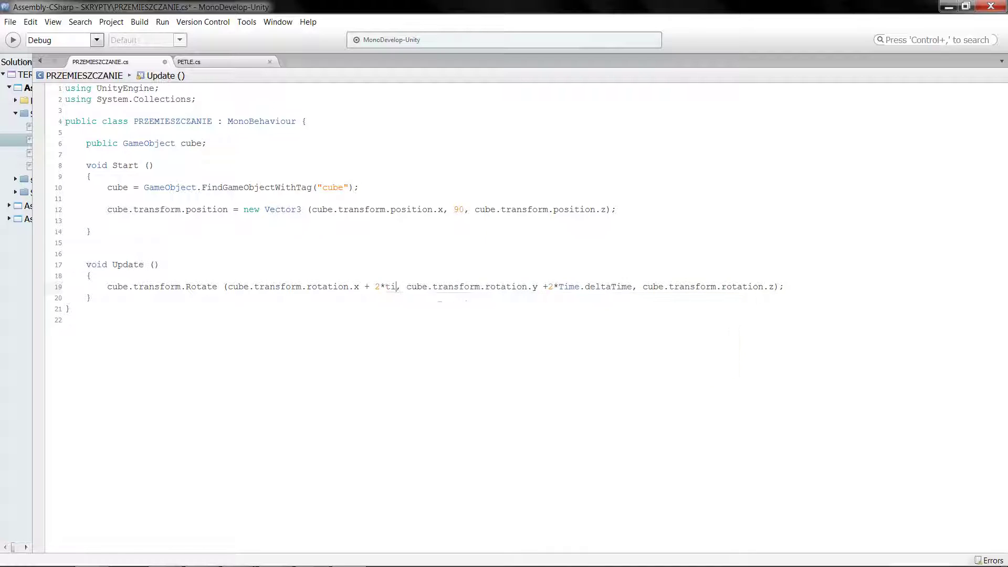
text(me.d)
key(Return)
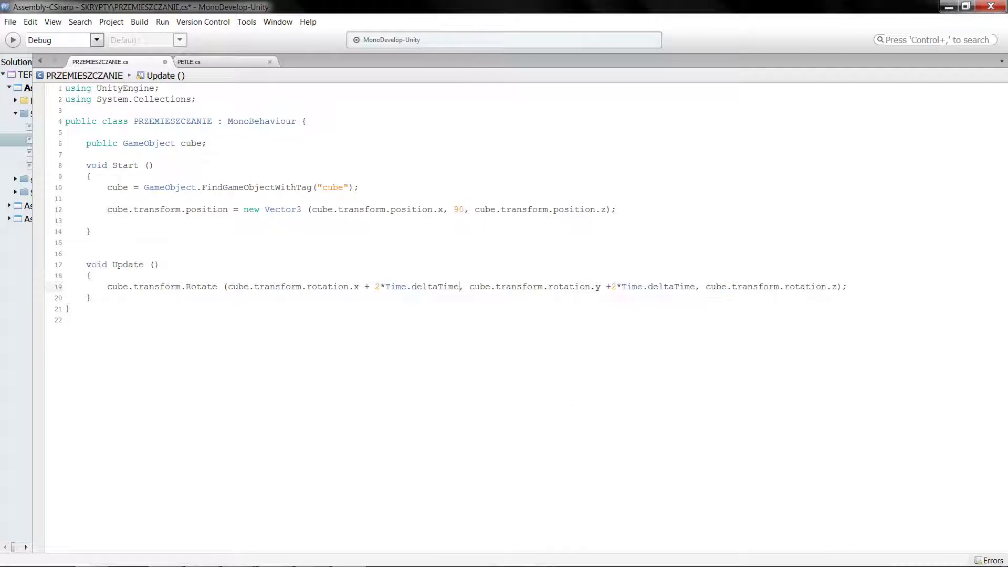
Step: Save the script and switch back to Unity
click(10, 22)
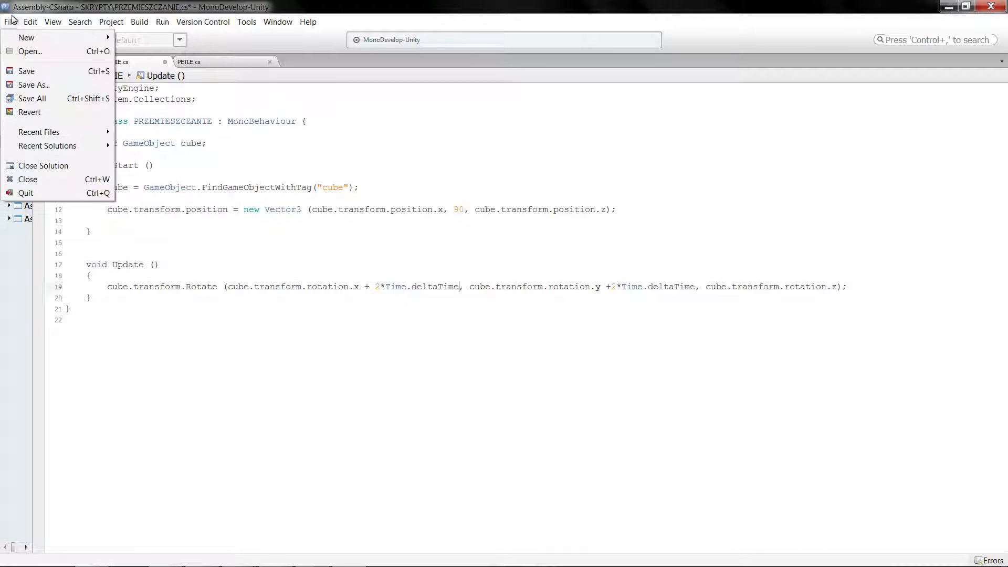
click(26, 71)
click(949, 6)
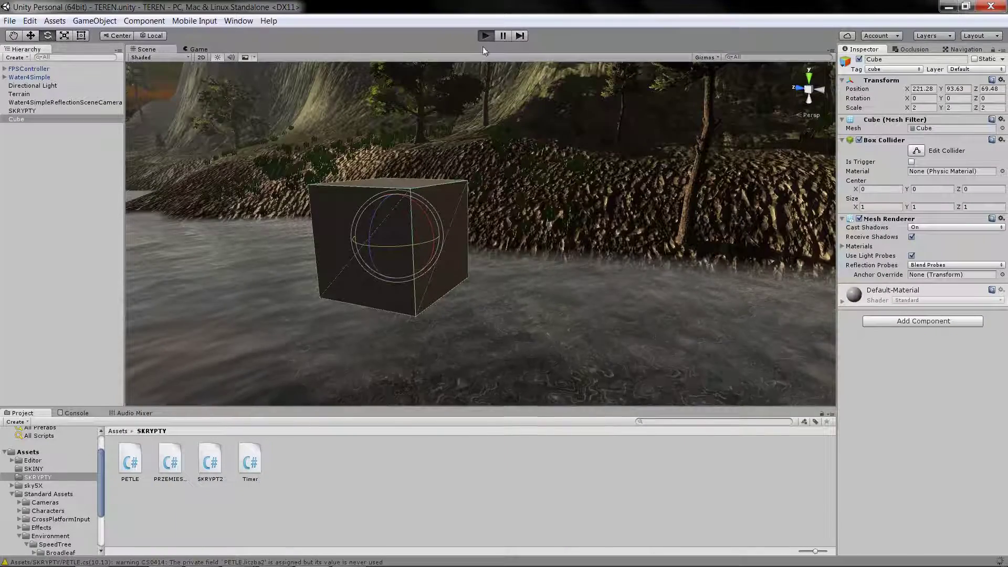
Step: Play with Ctrl+P to watch the cube tumble on X and Y, stop, and return to the script
key(ctrl+p)
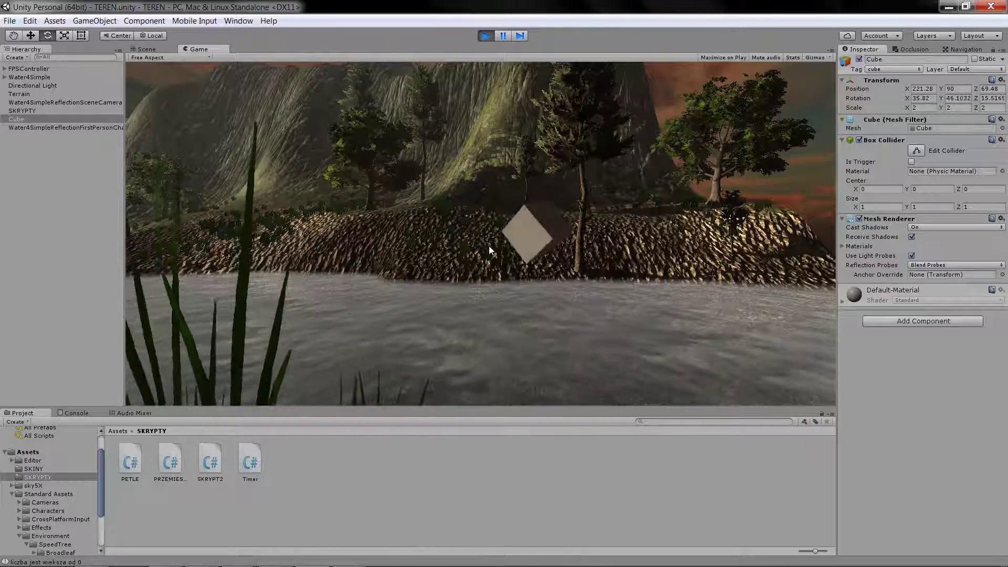
key(ctrl+p)
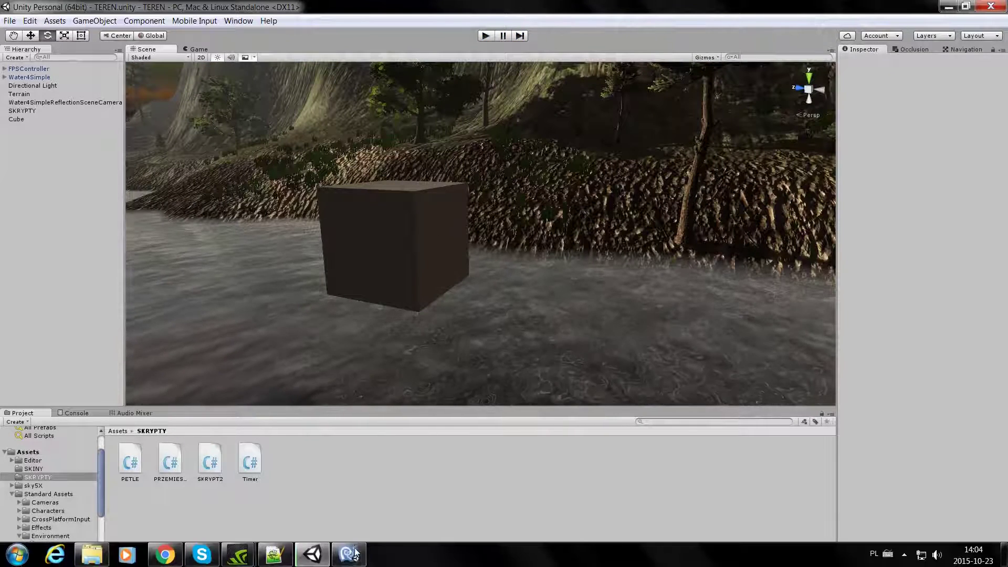
click(350, 557)
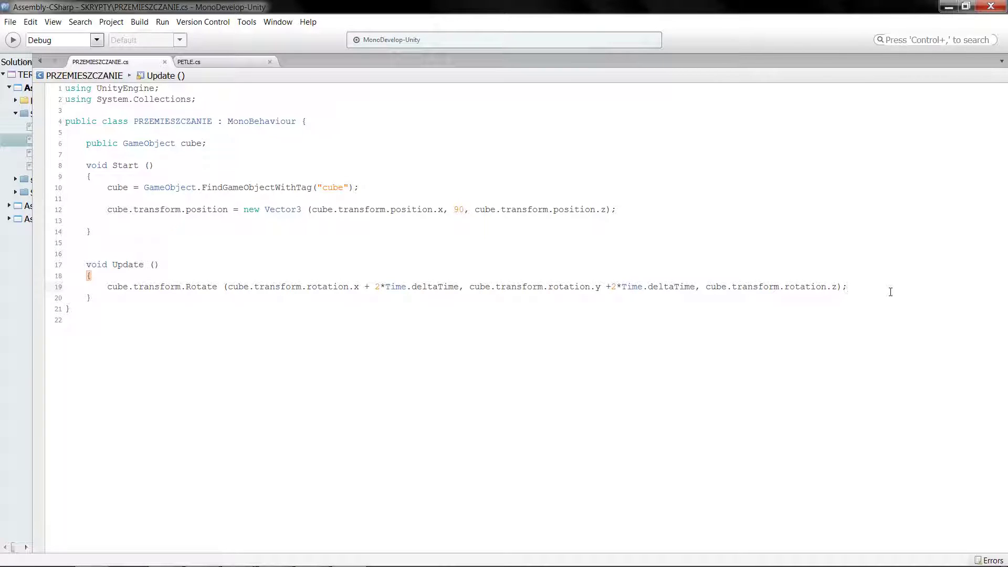
Step: Delete the Rotate line and move the position assignment from Start() into Update()
drag(891, 292, 687, 295)
drag(221, 300, 71, 288)
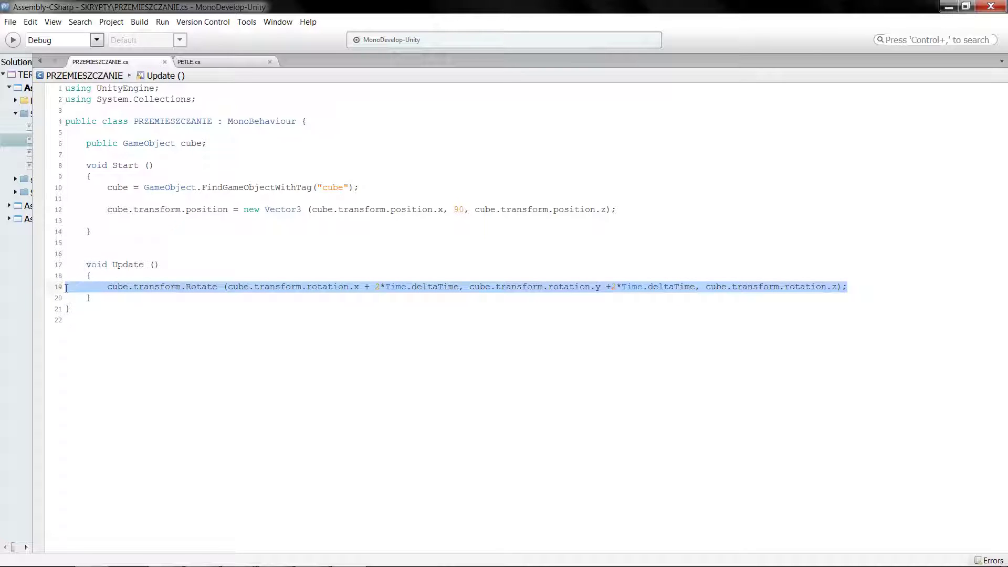
key(Delete)
drag(108, 210, 610, 212)
key(ctrl+c)
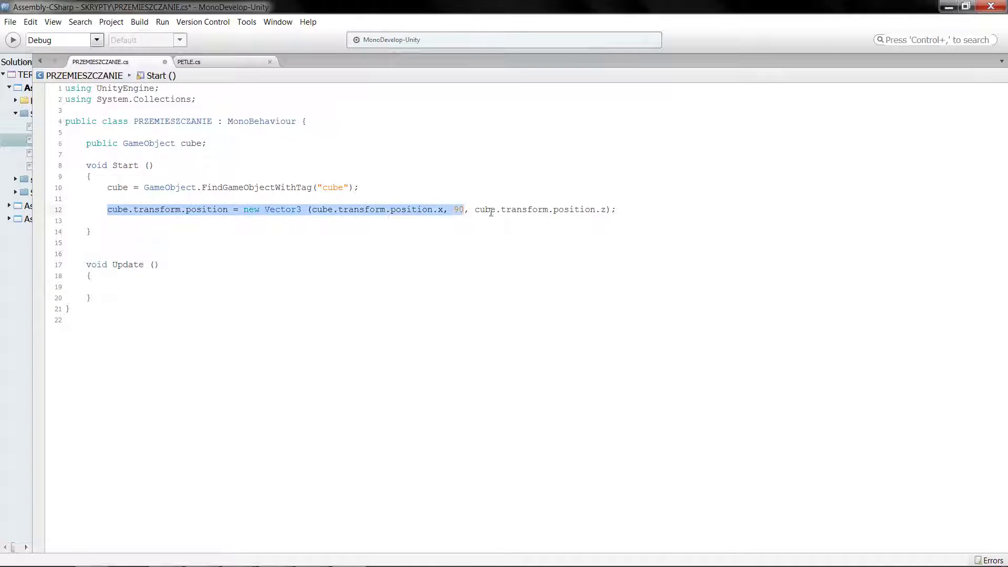
click(633, 244)
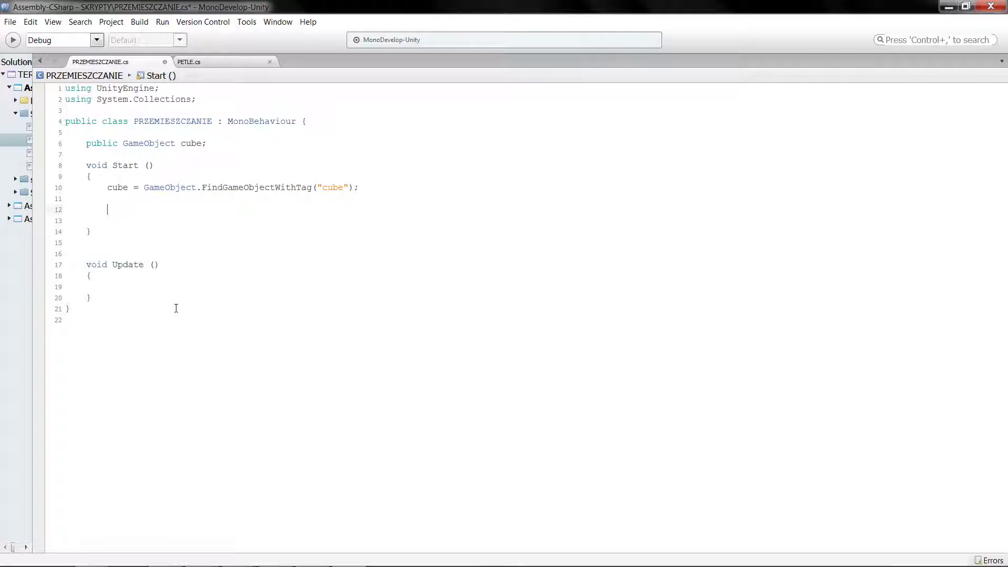
right_click(128, 288)
click(147, 323)
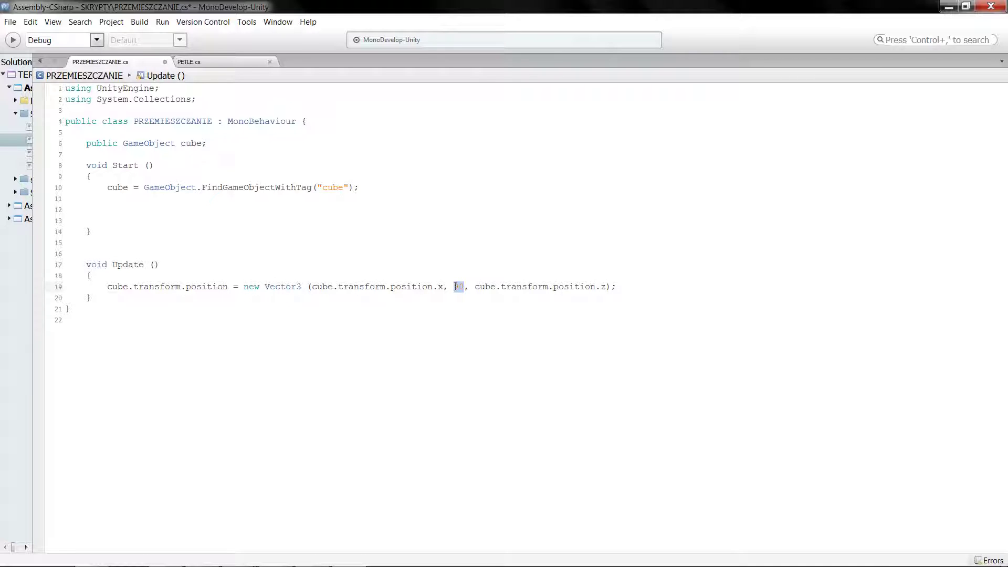
Step: Set the y component to position.y and add +1*Time.deltaTime to the x component
drag(445, 288, 303, 289)
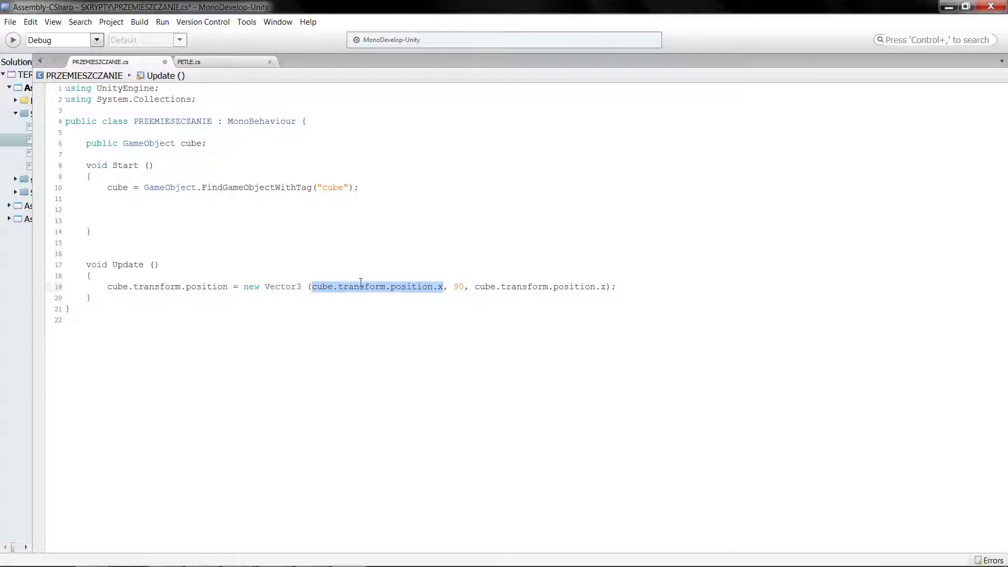
key(ctrl+c)
double_click(456, 287)
key(ctrl+v)
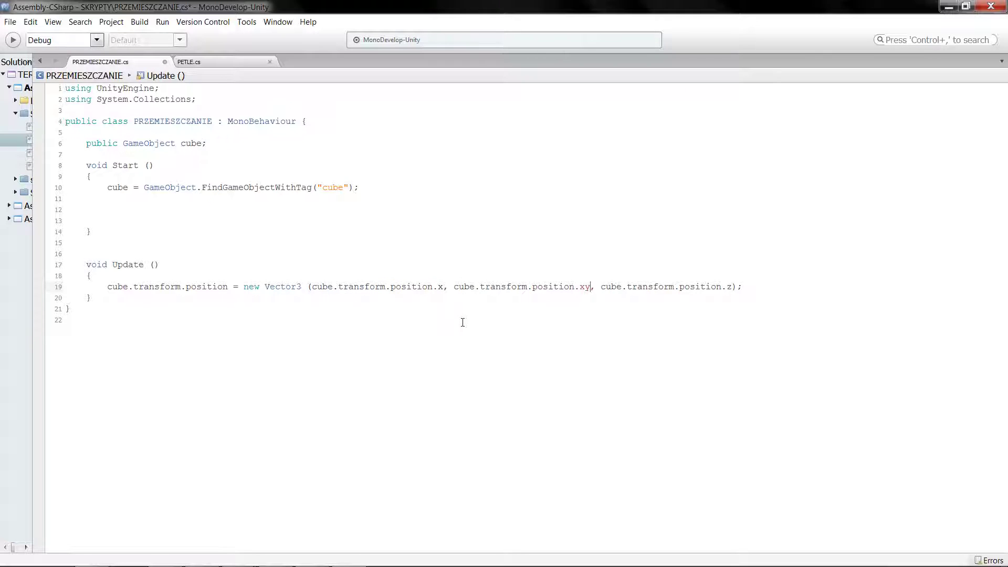
text(y.)
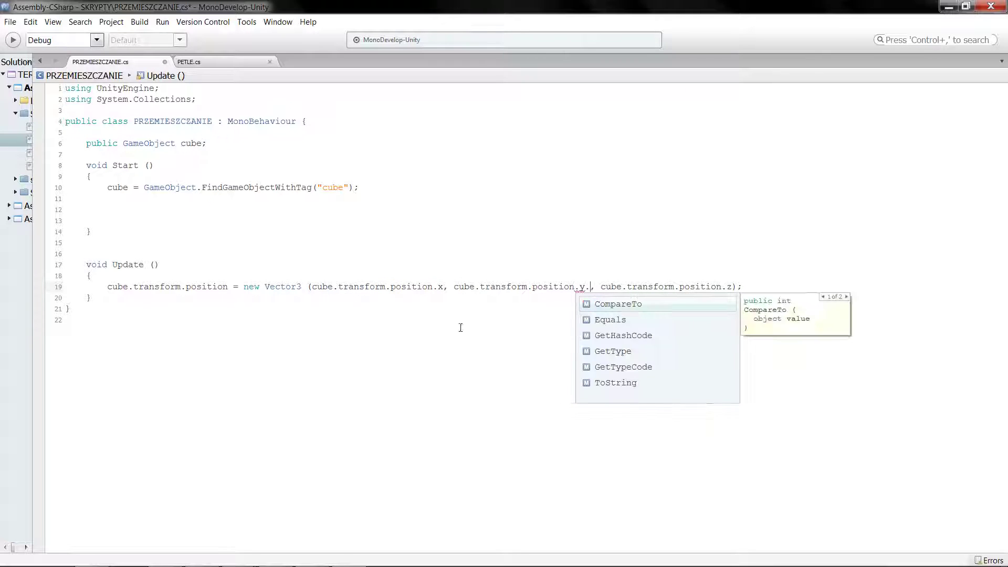
click(442, 287)
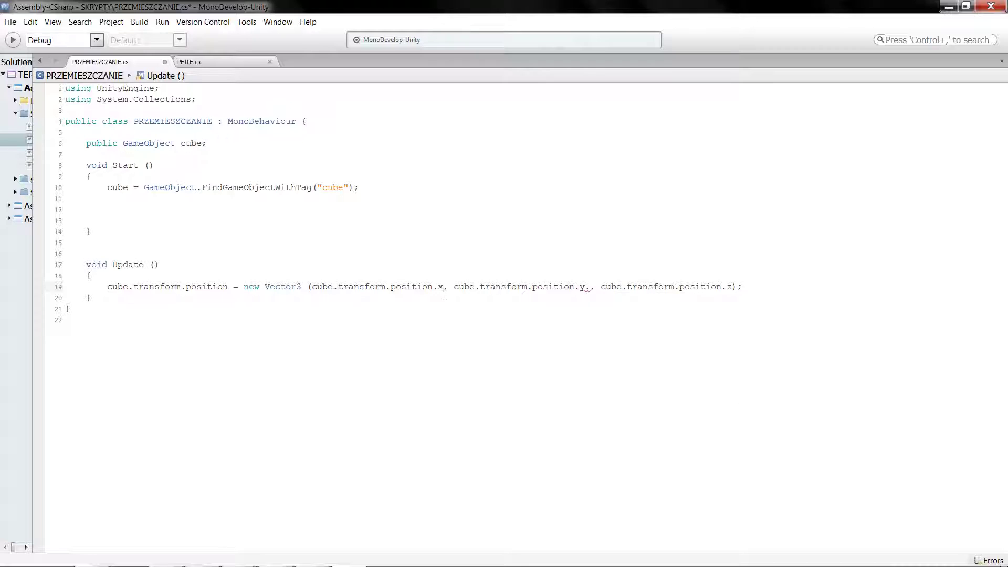
text(+1)
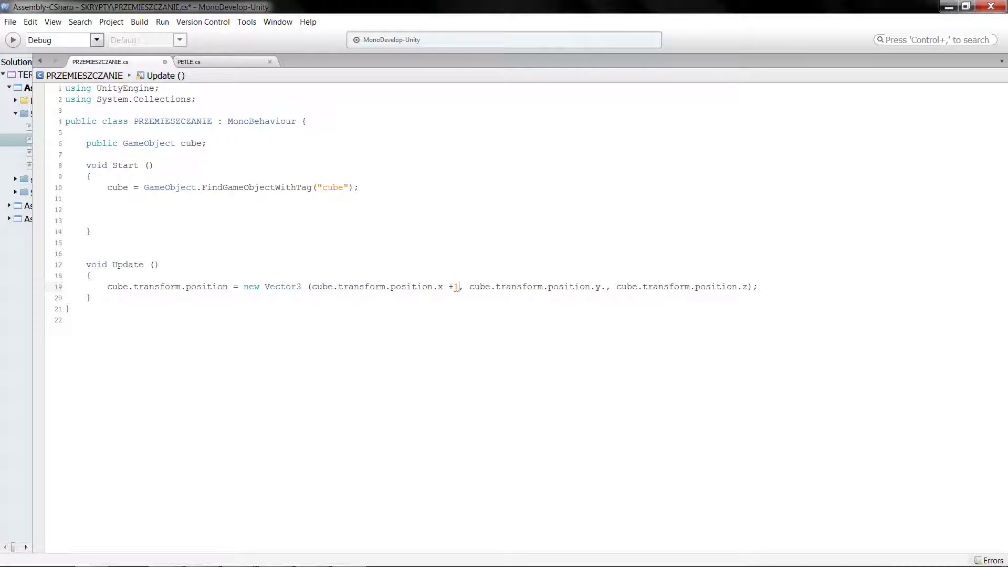
text(*)
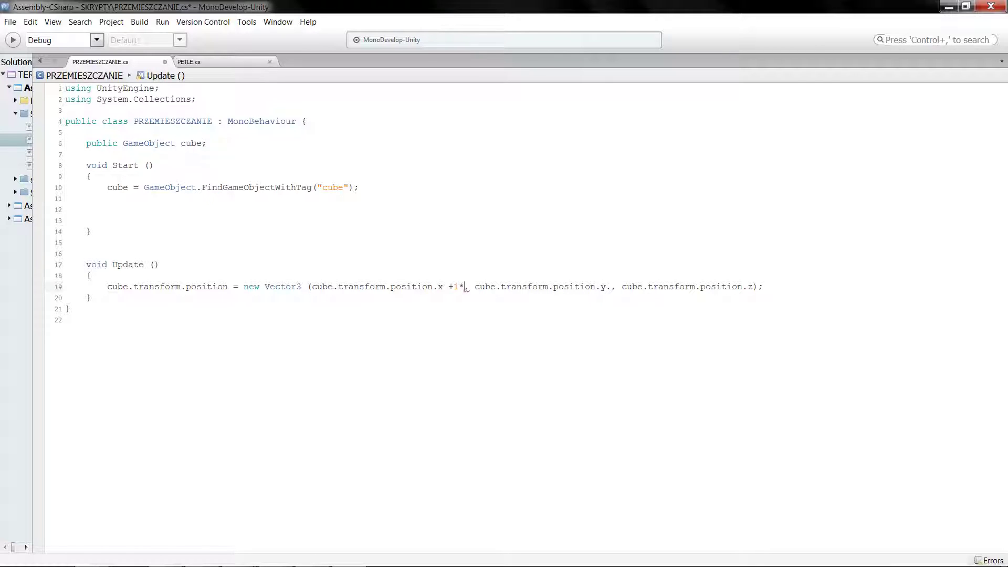
text(Time)
key(Return)
text(.)
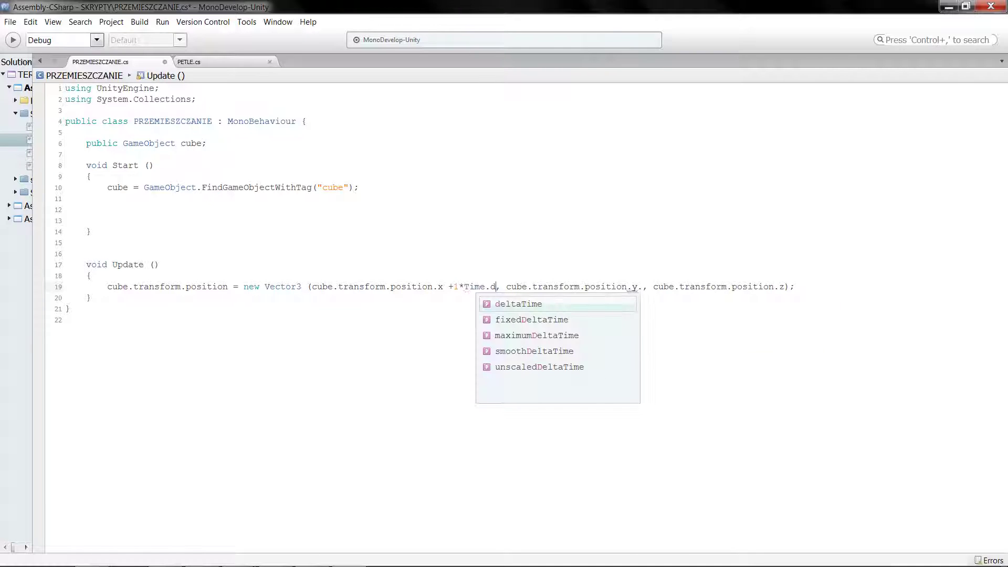
text(del)
key(Return)
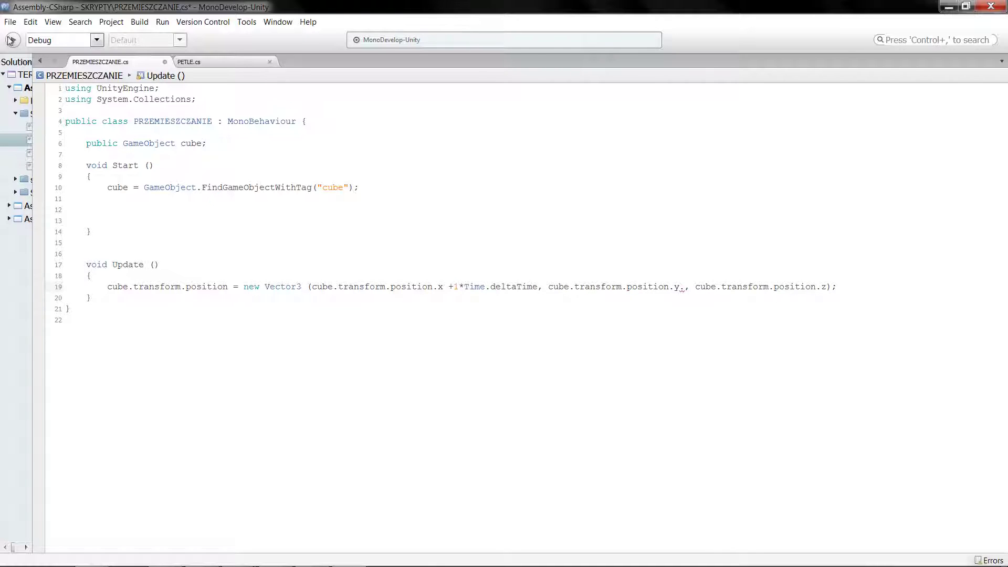
Step: Save the script and return to Unity
click(10, 22)
click(25, 71)
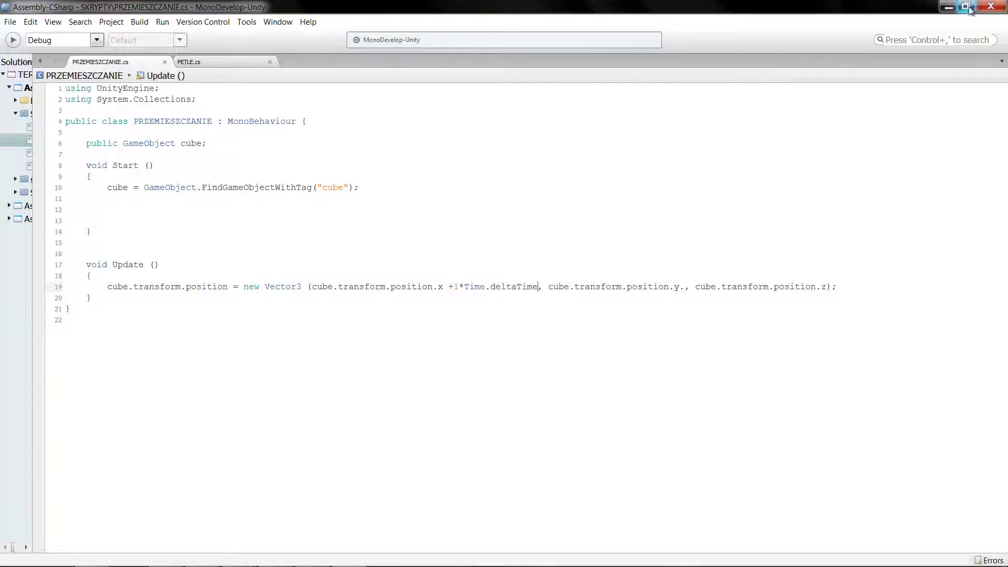
click(949, 6)
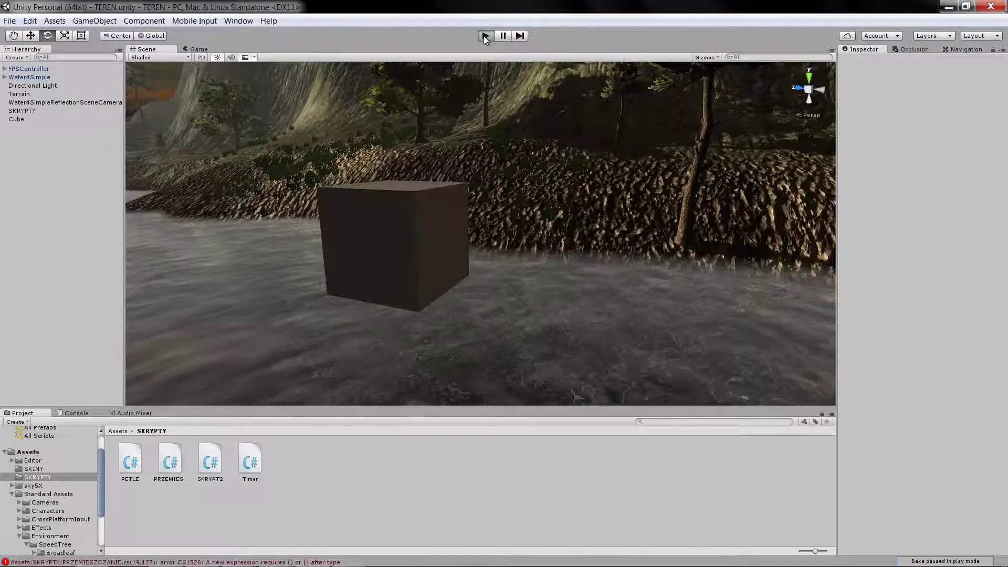
Step: Try play mode and read the CS1526 compiler error in the Console
click(484, 35)
click(74, 412)
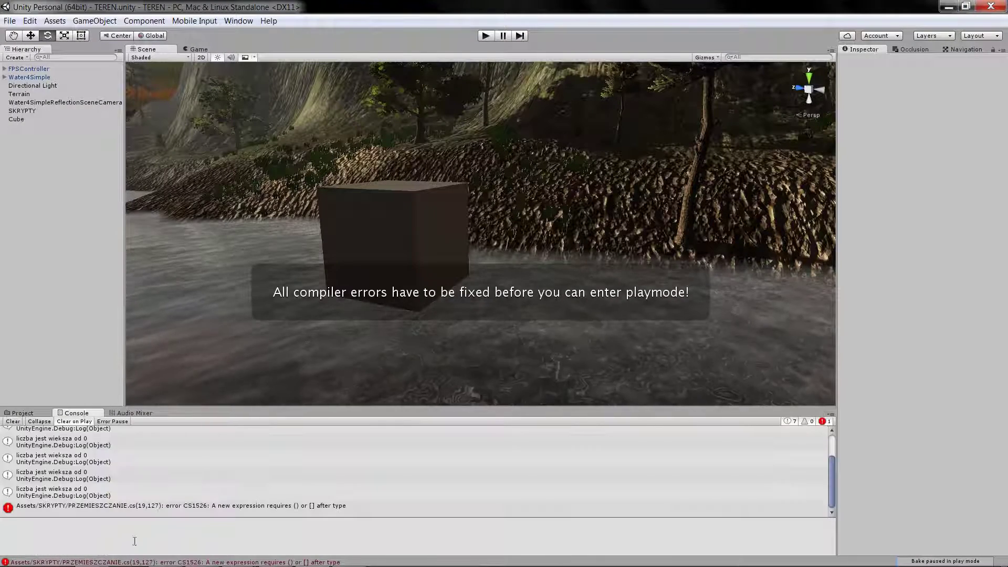
click(347, 556)
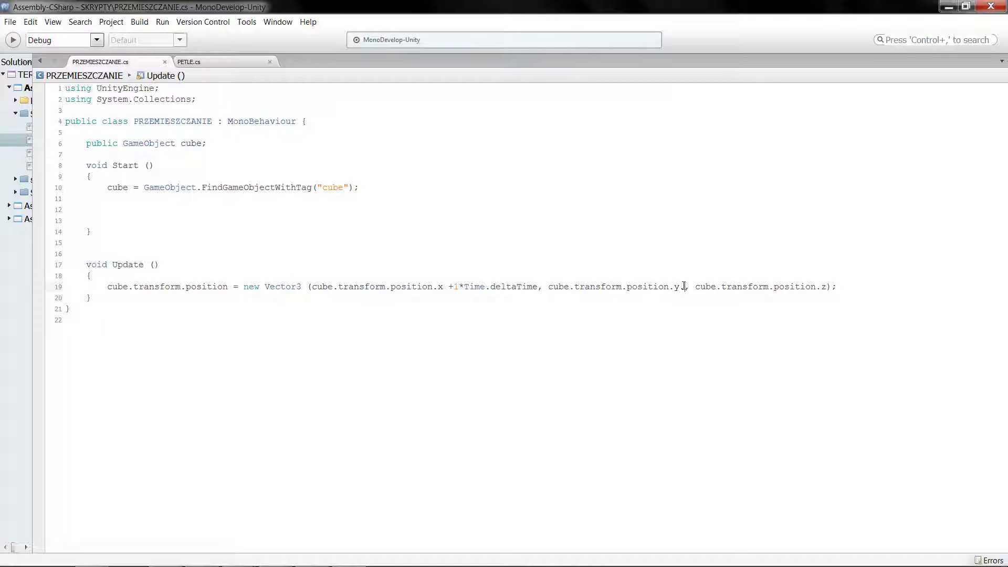
Step: Delete the stray dot after position.y and save the script
key(BackSpace)
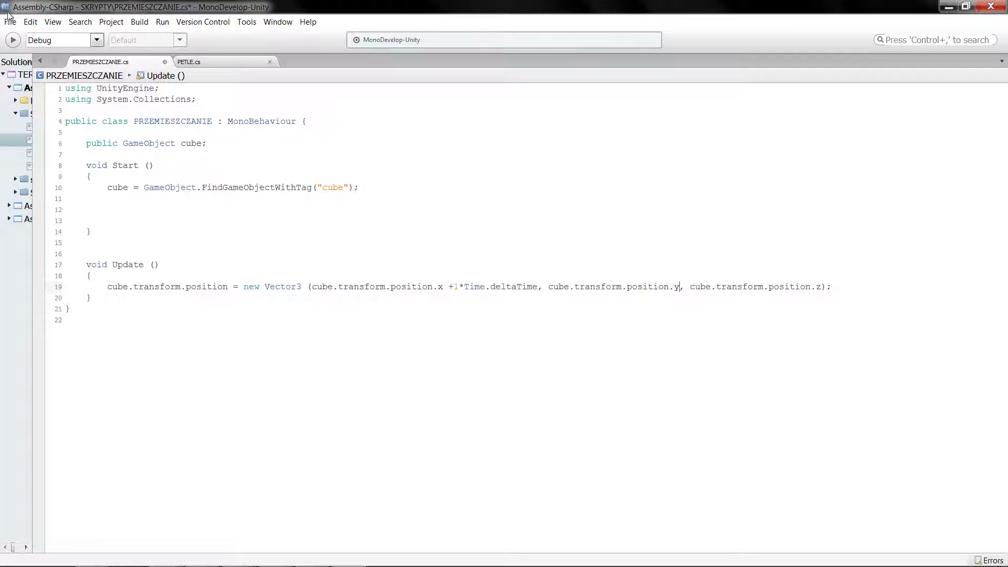
click(10, 21)
click(24, 70)
Step: Play-test the cube's movement in Unity, walking around with D, then return to the script
click(951, 9)
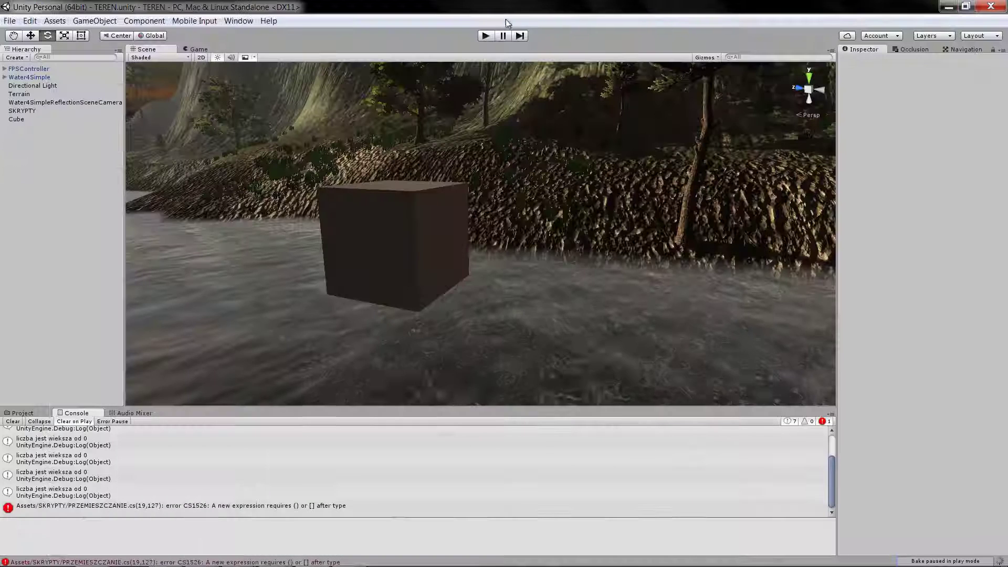
click(486, 36)
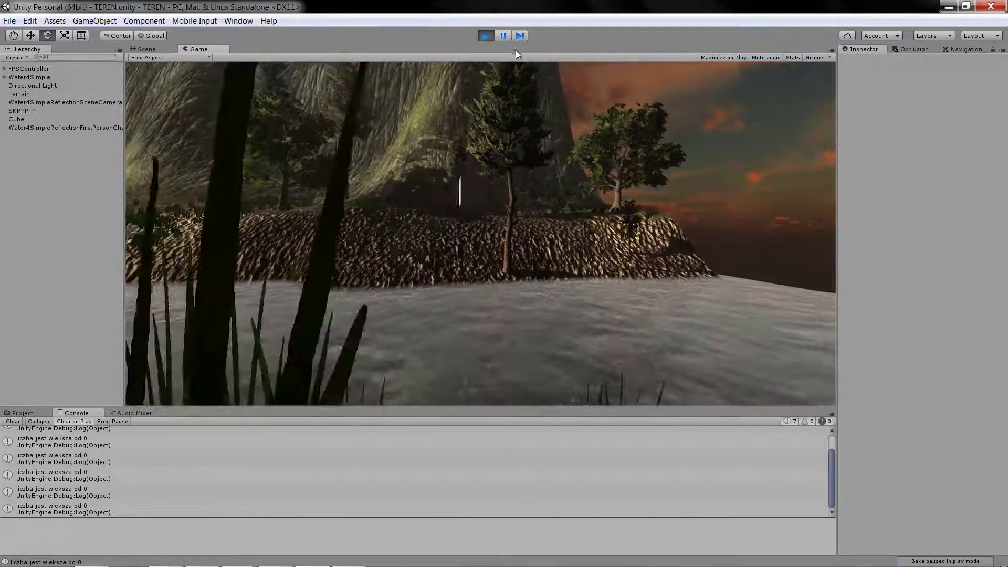
key(d)
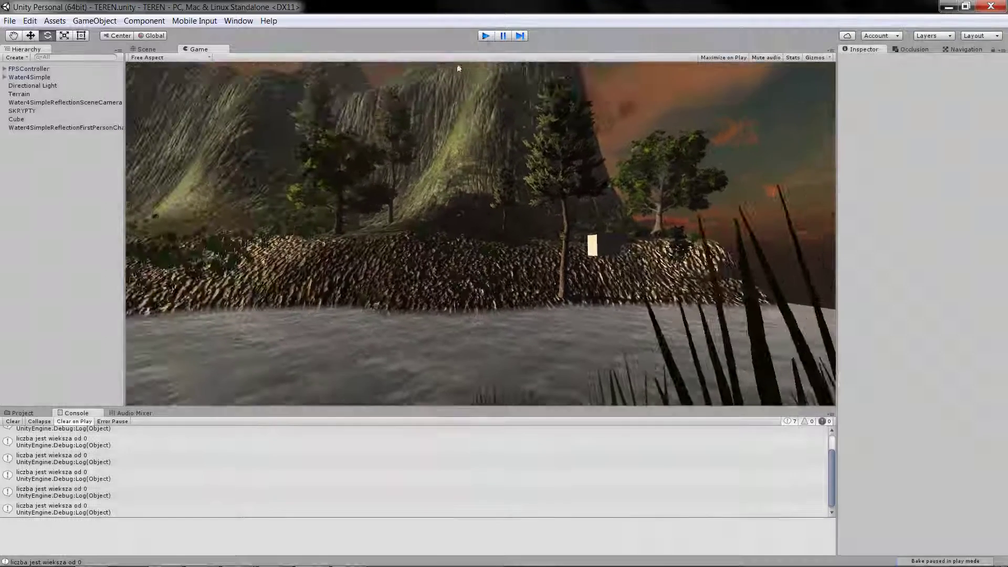
click(348, 555)
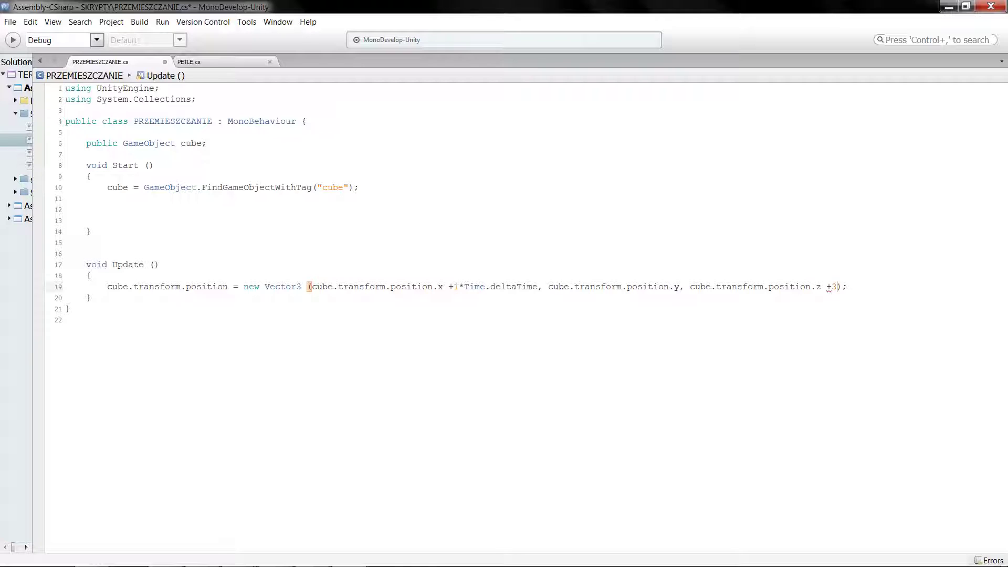
Step: Make line 19's z component position.z + 3*Time.deltaTime, save the script, and return to Unity
text(Time)
text(.del)
key(Return)
click(3, 22)
click(26, 67)
key(alt+Tab)
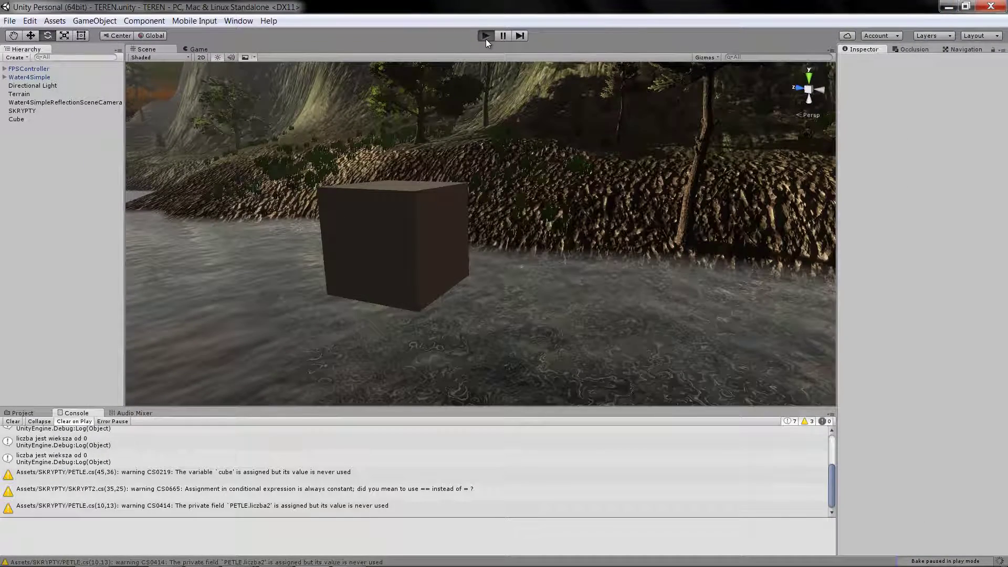
Step: Play the scene, watch the Cube's Transform drift along X and Z, then stop play mode
click(486, 36)
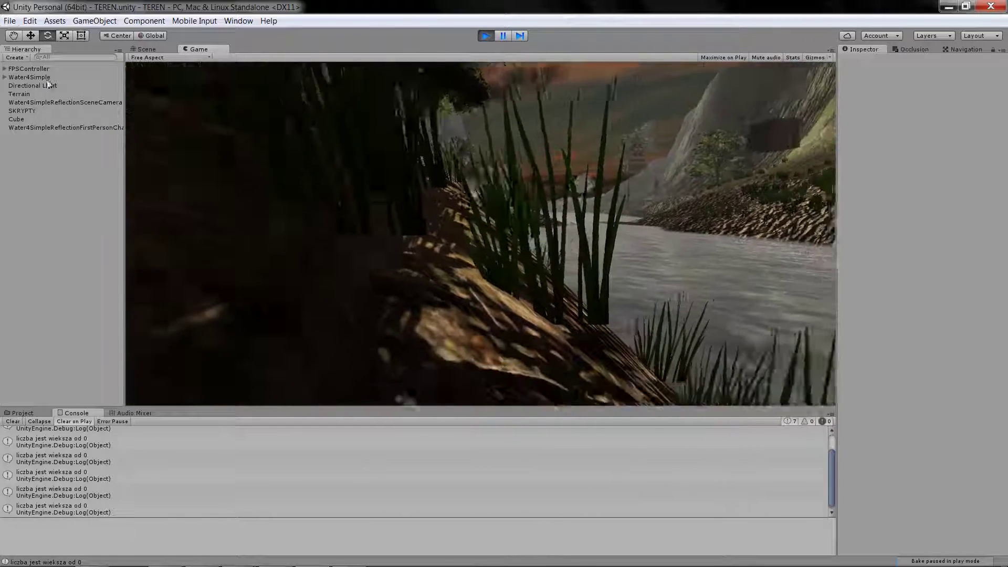
click(42, 119)
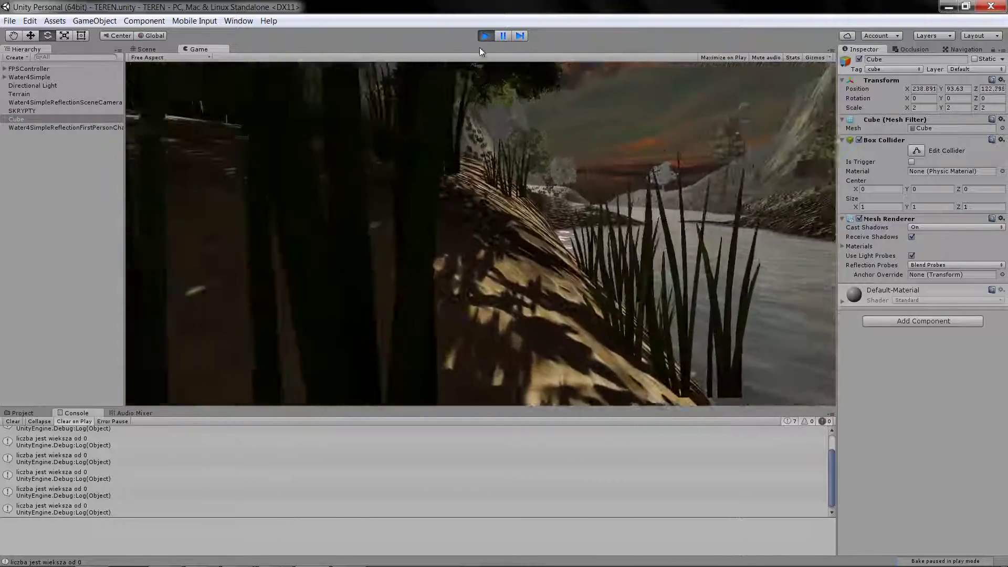
click(485, 35)
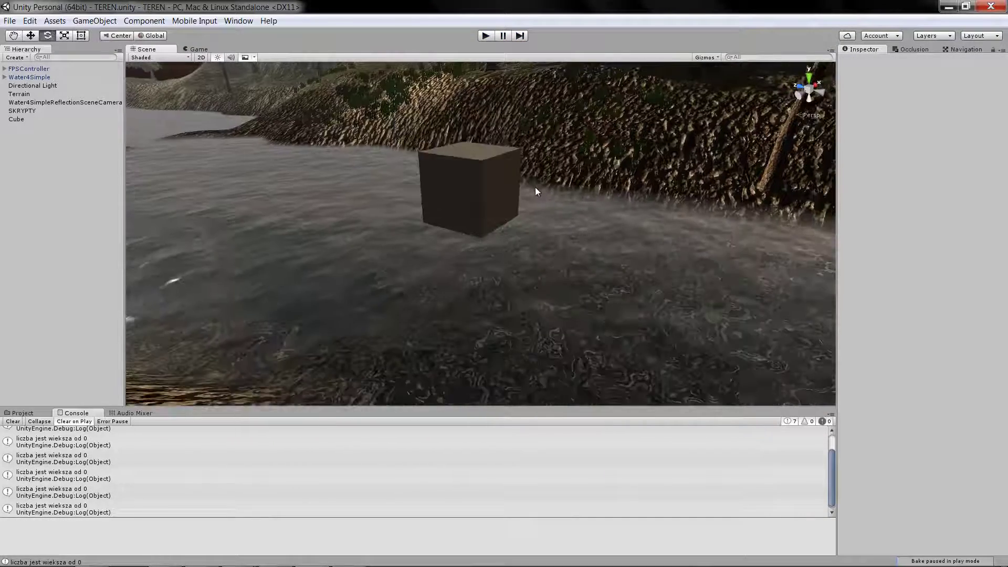
Step: Zoom and orbit the Scene view around the cube, then select the Terrain
scroll(536, 190, down, 2)
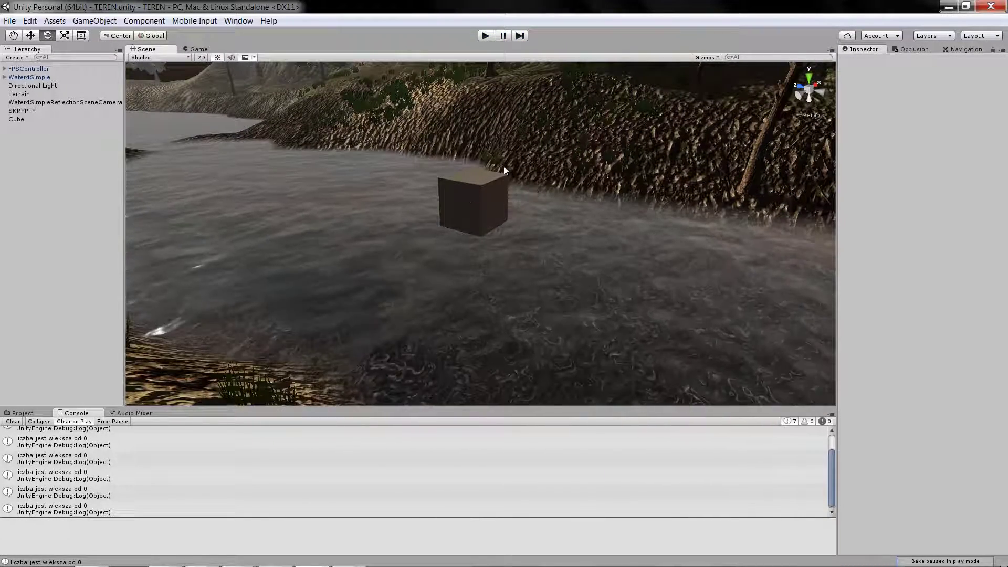
right_drag(610, 174, 557, 157)
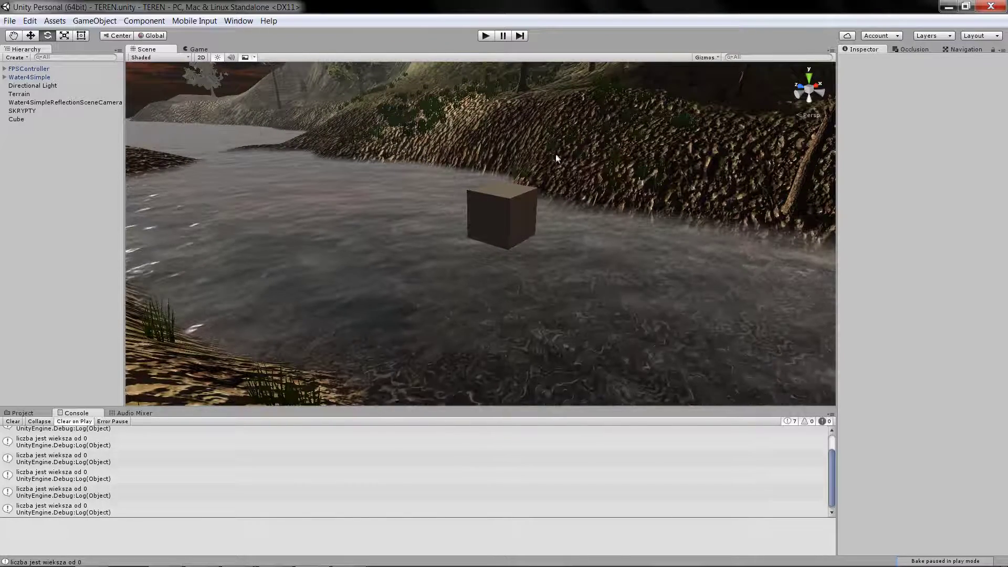
click(577, 157)
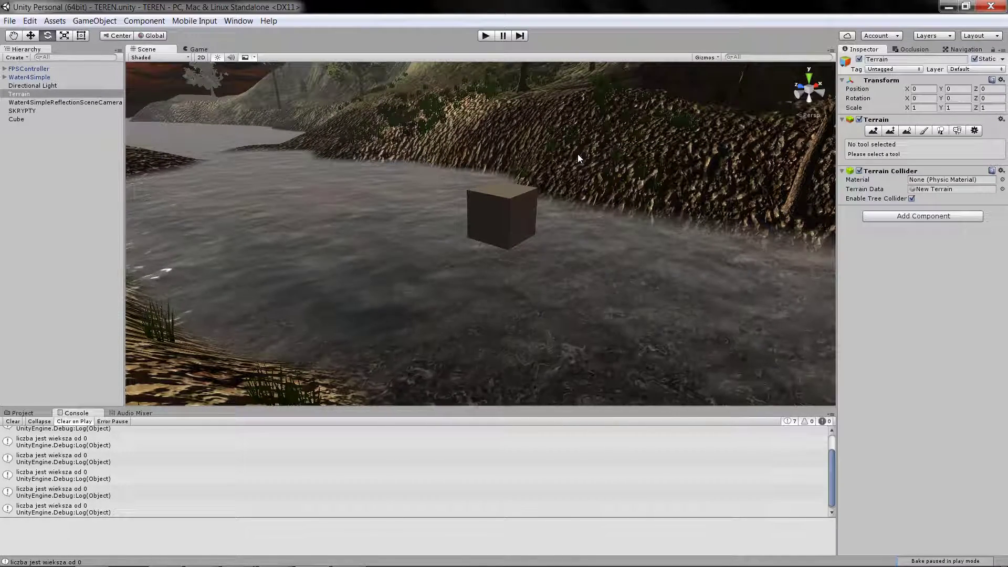